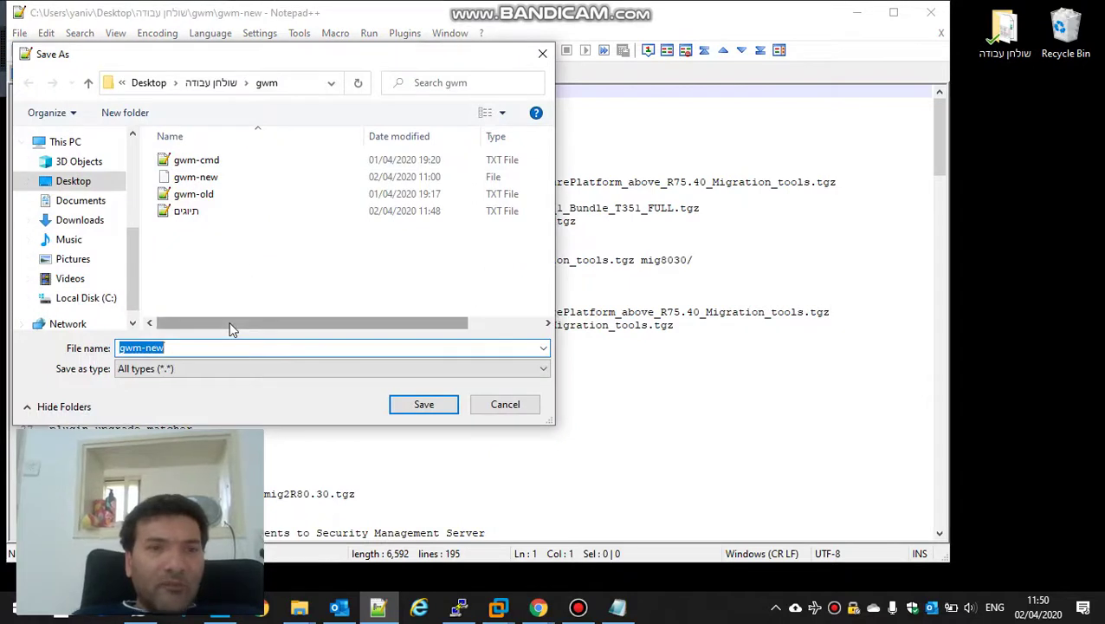
# Step: Append -cmd.txt to the suggested name and save the log as gwm-new-cmd.txt
pyautogui.click(230, 346)
pyautogui.write('-')
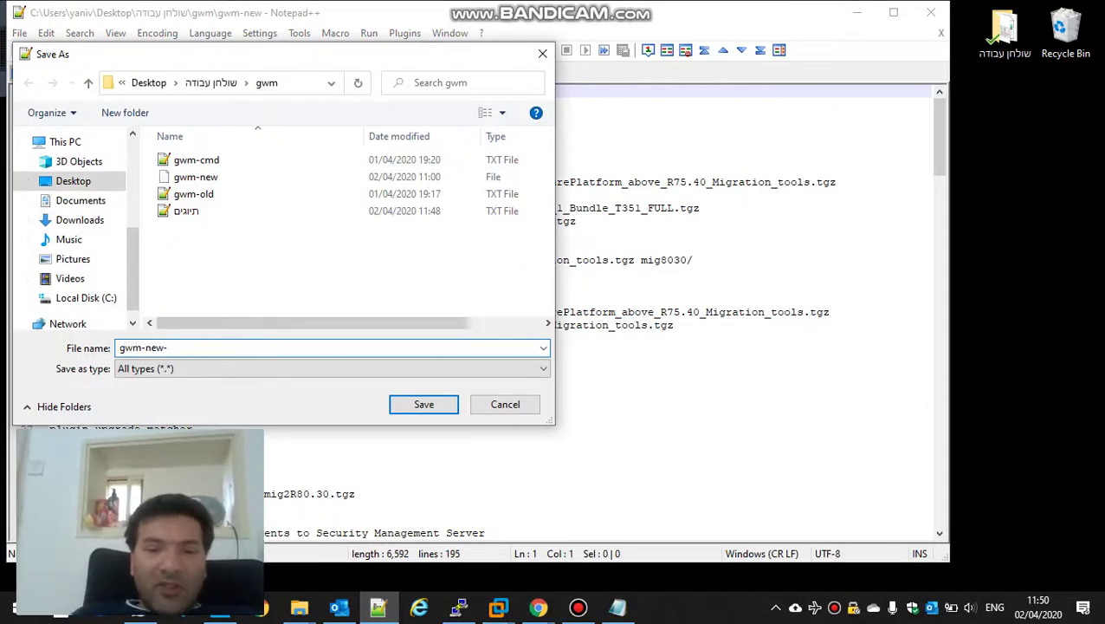
pyautogui.write('cmd.txt')
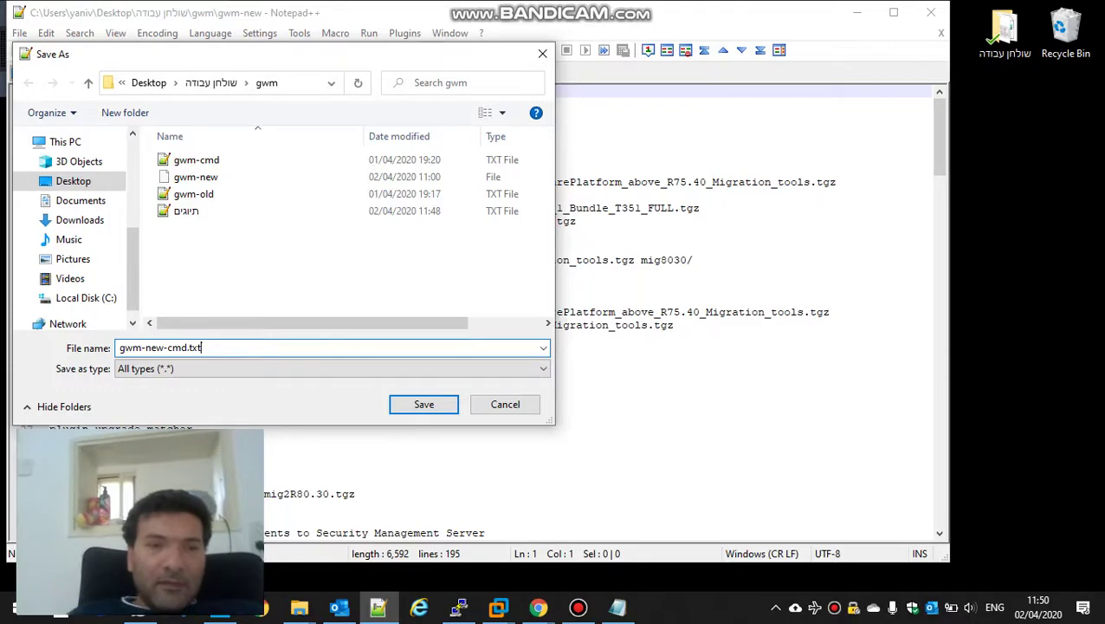
pyautogui.press('Return')
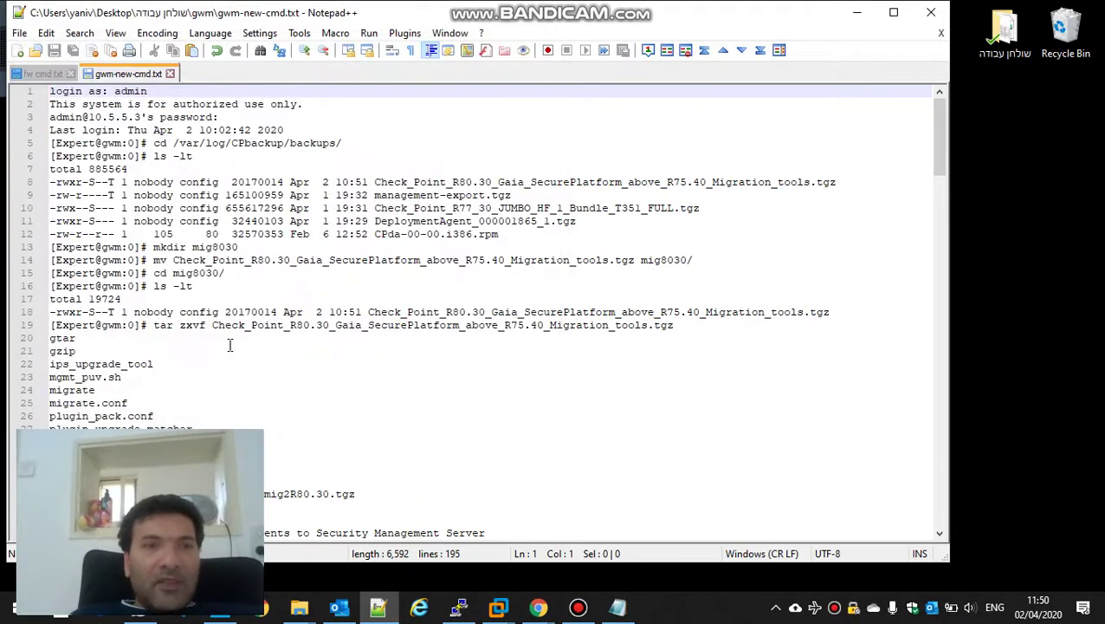
# Step: Select the log header lines down to just before the configuration commands at line 82
pyautogui.hotkey('shift', 'Down')
pyautogui.hotkey('shift', 'Down')
pyautogui.hotkey('shift', 'Down')
pyautogui.hotkey('shift', 'Down')
pyautogui.hotkey('shift', 'Down')
pyautogui.hotkey('shift', 'Down')
pyautogui.hotkey('shift', 'Down')
pyautogui.hotkey('shift', 'Down')
pyautogui.hotkey('shift', 'Down')
pyautogui.hotkey('shift', 'Down')
pyautogui.hotkey('shift', 'Down')
pyautogui.hotkey('shift', 'Down')
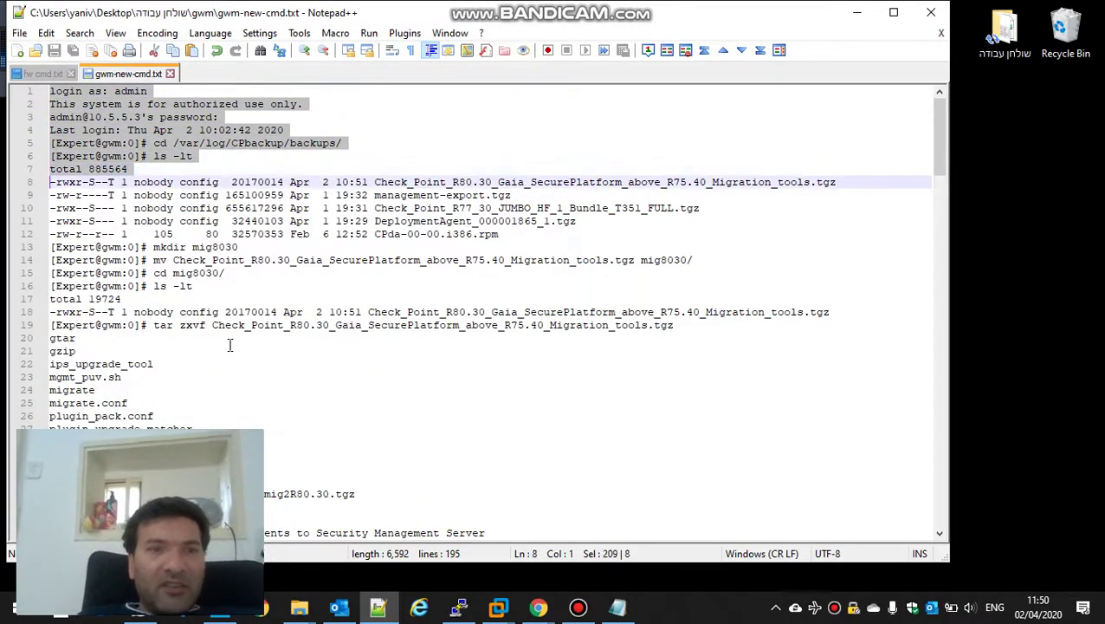
pyautogui.hotkey('shift', 'Down')
pyautogui.hotkey('shift', 'Down')
pyautogui.hotkey('shift', 'Down')
pyautogui.hotkey('shift', 'Down')
pyautogui.hotkey('shift', 'Down')
pyautogui.hotkey('shift', 'Down')
pyautogui.hotkey('shift', 'Down')
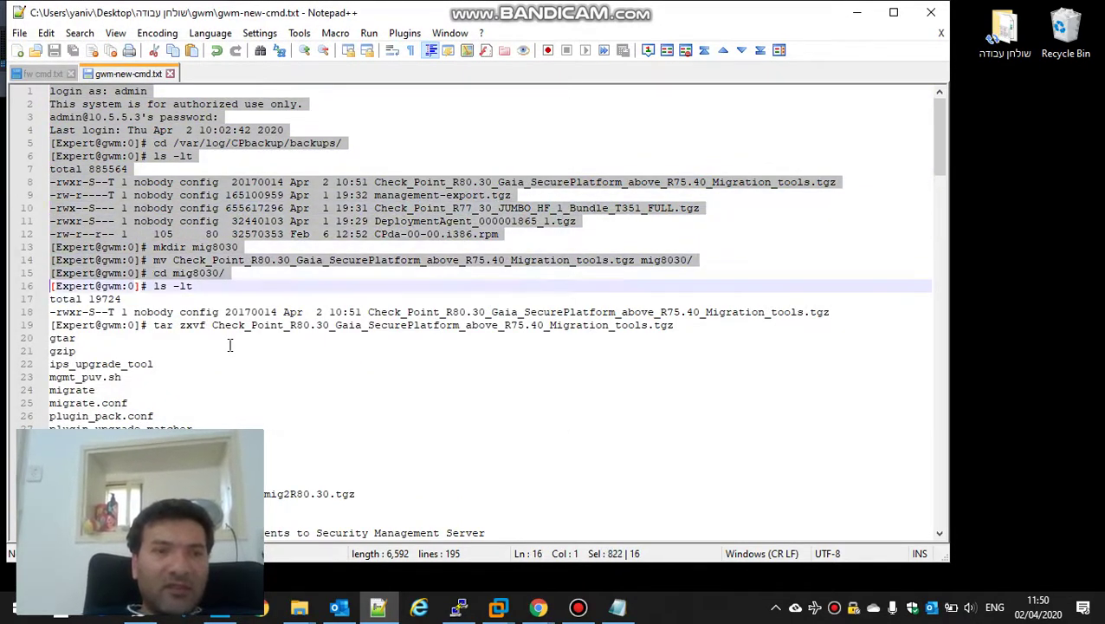
pyautogui.hotkey('shift', 'Down')
pyautogui.hotkey('shift', 'Down')
pyautogui.hotkey('shift', 'Down')
pyautogui.hotkey('shift', 'Down')
pyautogui.hotkey('shift', 'Down')
pyautogui.hotkey('shift', 'Down')
pyautogui.hotkey('shift', 'Down')
pyautogui.hotkey('shift', 'Down')
pyautogui.hotkey('shift', 'Down')
pyautogui.hotkey('shift', 'Down')
pyautogui.hotkey('shift', 'Down')
pyautogui.hotkey('shift', 'Down')
pyautogui.hotkey('shift', 'Down')
pyautogui.hotkey('shift', 'Down')
pyautogui.hotkey('shift', 'Down')
pyautogui.hotkey('shift', 'Down')
pyautogui.hotkey('shift', 'Down')
pyautogui.hotkey('shift', 'Down')
pyautogui.hotkey('shift', 'Down')
pyautogui.hotkey('shift', 'Down')
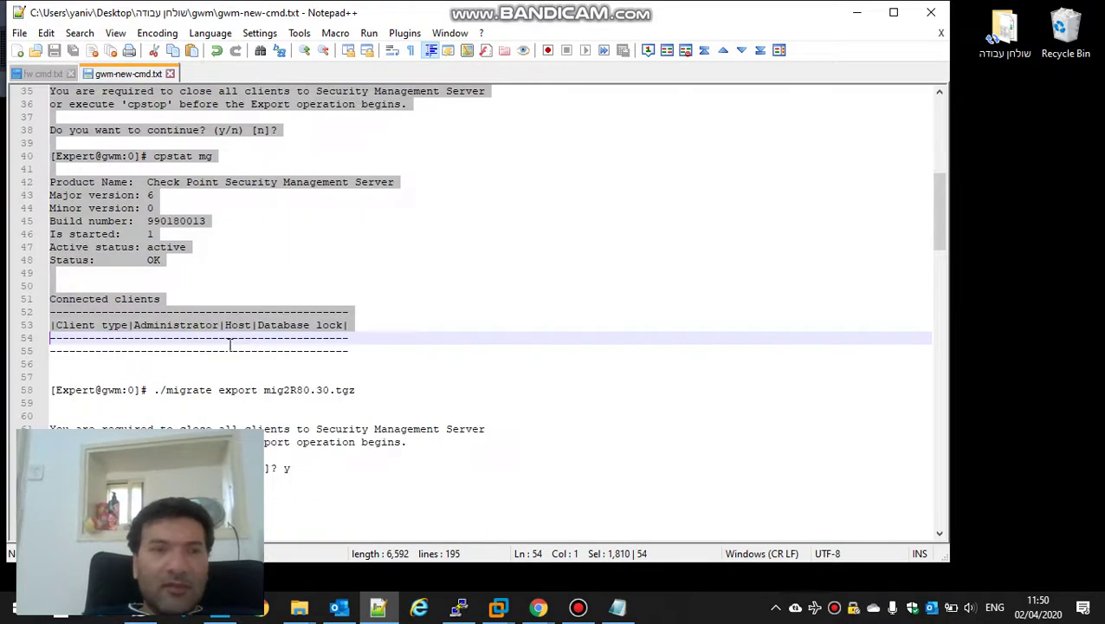
pyautogui.hotkey('shift', 'Up')
pyautogui.hotkey('shift', 'Up')
pyautogui.hotkey('shift', 'Up')
pyautogui.hotkey('shift', 'Up')
pyautogui.hotkey('shift', 'Up')
pyautogui.hotkey('shift', 'Up')
pyautogui.hotkey('shift', 'Up')
pyautogui.hotkey('shift', 'Up')
pyautogui.hotkey('shift', 'Up')
pyautogui.hotkey('shift', 'Up')
pyautogui.hotkey('shift', 'Up')
pyautogui.hotkey('shift', 'Up')
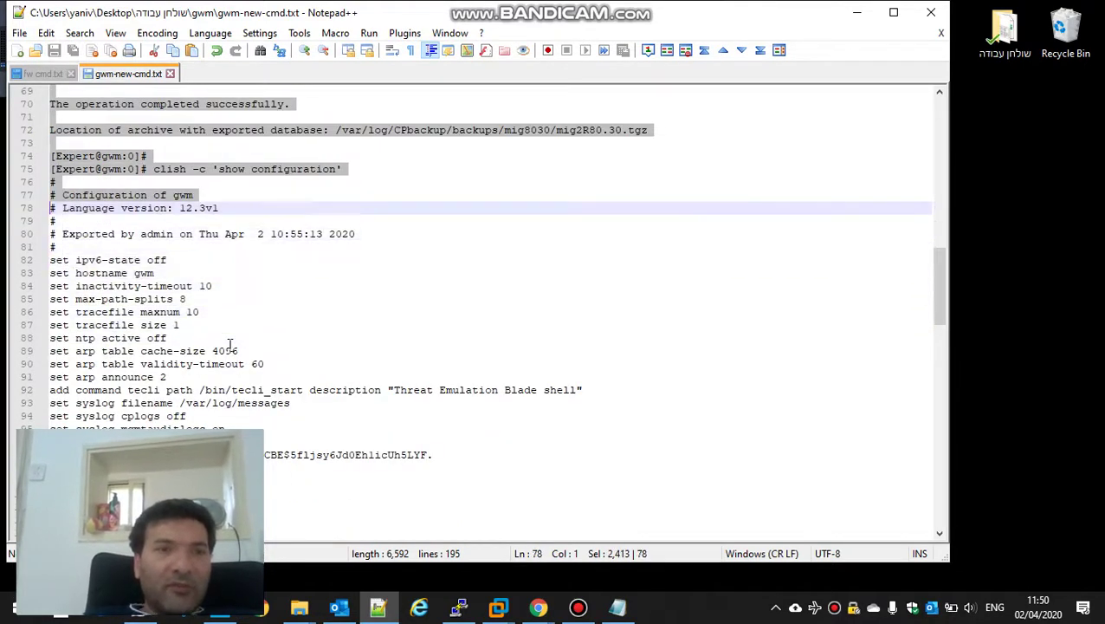
pyautogui.hotkey('shift', 'Down')
pyautogui.hotkey('shift', 'Down')
pyautogui.hotkey('shift', 'Down')
pyautogui.hotkey('shift', 'Down')
pyautogui.hotkey('shift', 'Down')
pyautogui.hotkey('shift', 'Down')
pyautogui.hotkey('shift', 'Down')
pyautogui.hotkey('shift', 'Down')
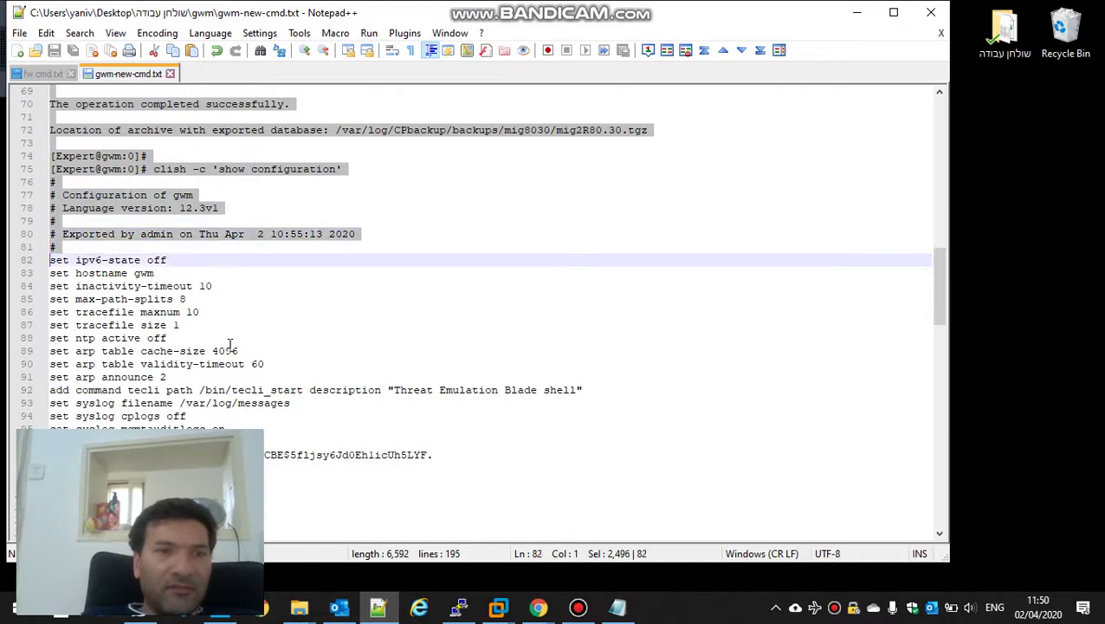
pyautogui.hotkey('shift', 'Up')
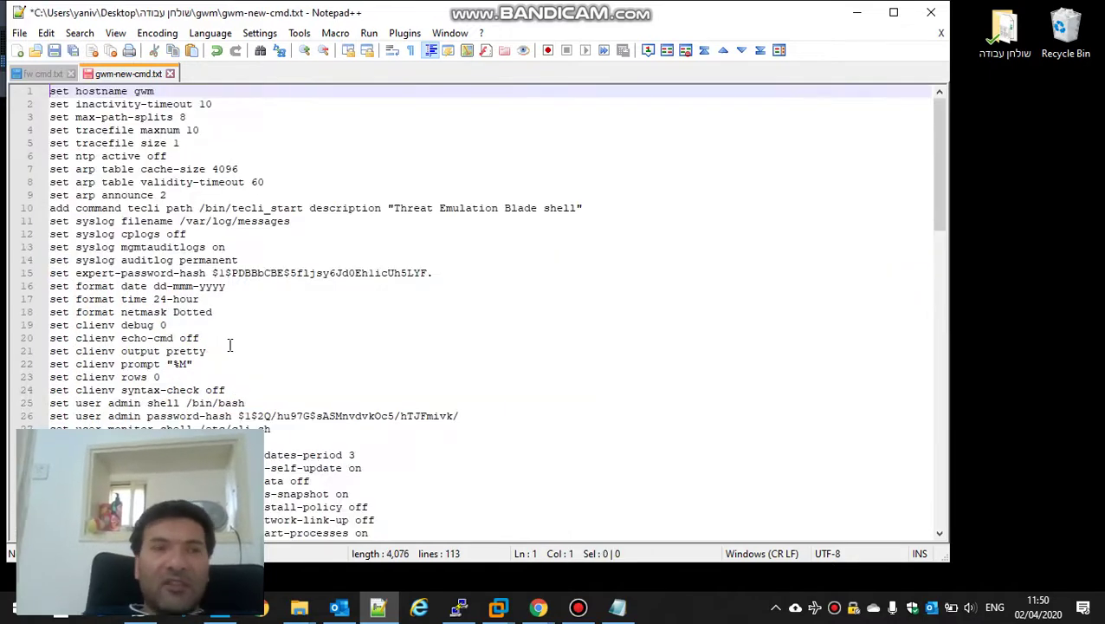
# Step: Delete the log header, then the hostname, syslog and clienv setting lines
pyautogui.press('Delete')
pyautogui.hotkey('shift', 'Down')
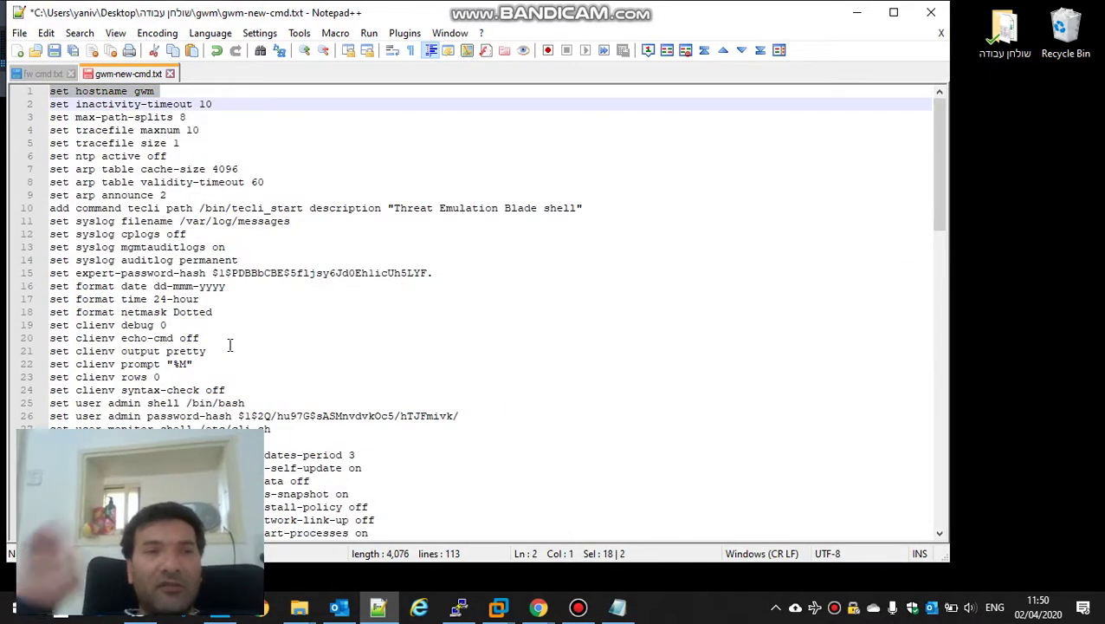
pyautogui.hotkey('shift', 'Down')
pyautogui.hotkey('shift', 'Down')
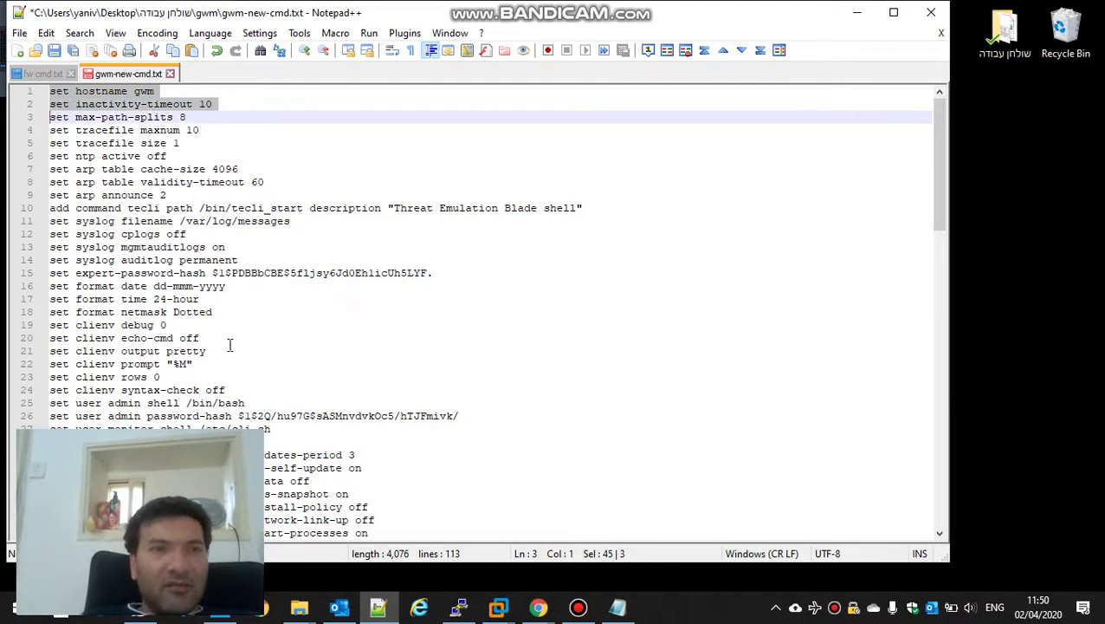
pyautogui.hotkey('shift', 'Down')
pyautogui.hotkey('shift', 'Down')
pyautogui.hotkey('shift', 'Down')
pyautogui.hotkey('shift', 'Down')
pyautogui.hotkey('shift', 'Down')
pyautogui.hotkey('shift', 'Down')
pyautogui.hotkey('shift', 'Down')
pyautogui.hotkey('shift', 'Down')
pyautogui.hotkey('shift', 'Down')
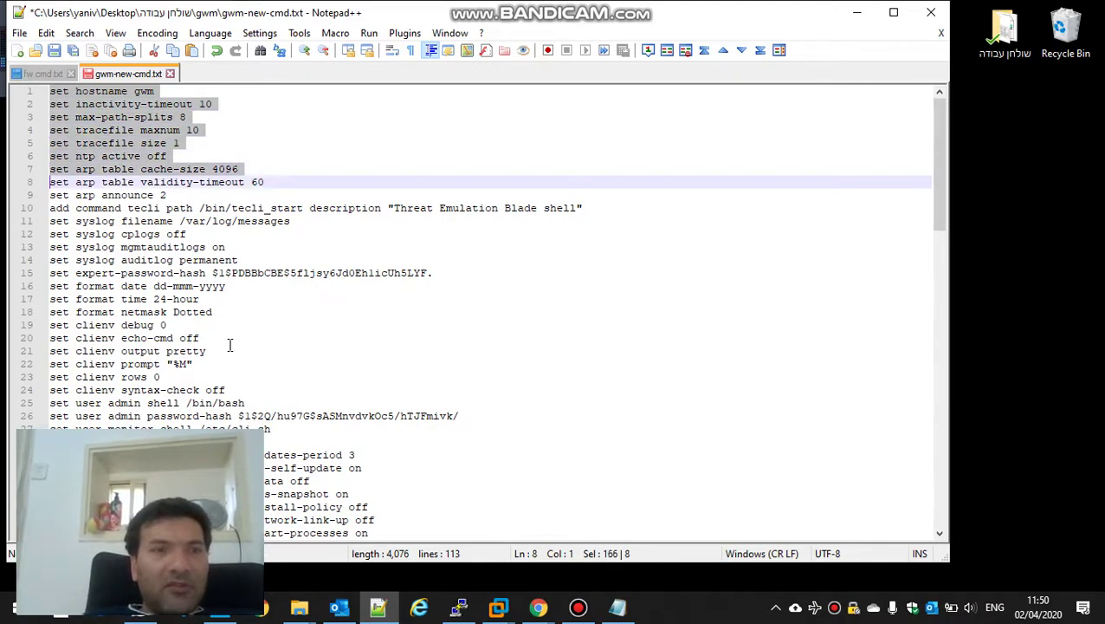
pyautogui.hotkey('shift', 'Down')
pyautogui.hotkey('shift', 'Down')
pyautogui.hotkey('shift', 'Down')
pyautogui.hotkey('shift', 'Down')
pyautogui.hotkey('shift', 'Down')
pyautogui.hotkey('shift', 'Down')
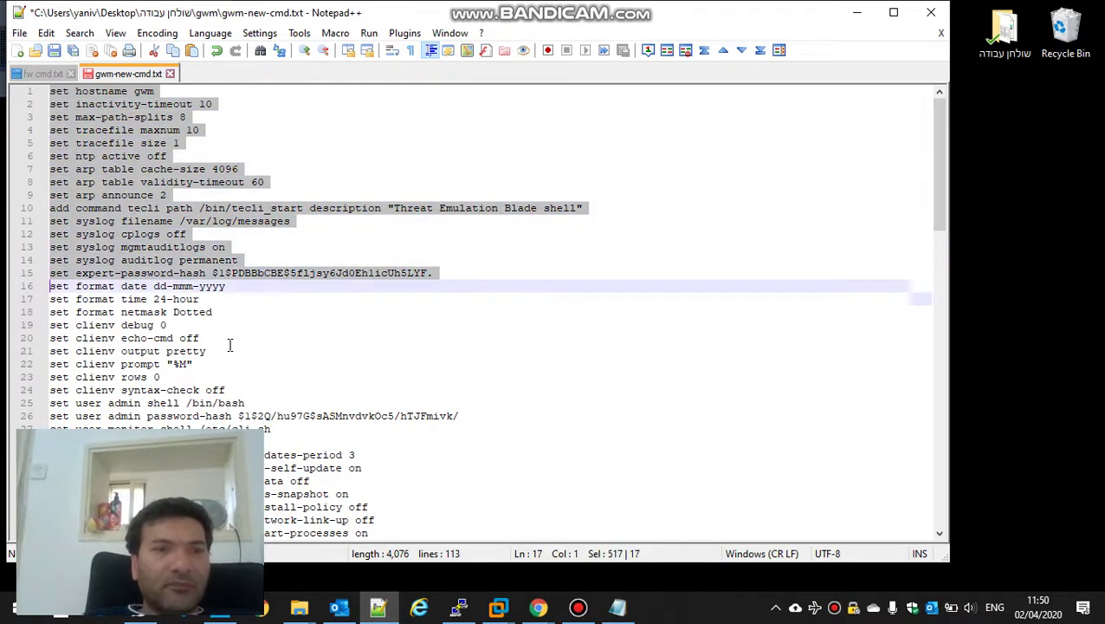
pyautogui.hotkey('shift', 'Down')
pyautogui.hotkey('shift', 'Down')
pyautogui.hotkey('shift', 'Down')
pyautogui.hotkey('shift', 'Down')
pyautogui.hotkey('shift', 'Down')
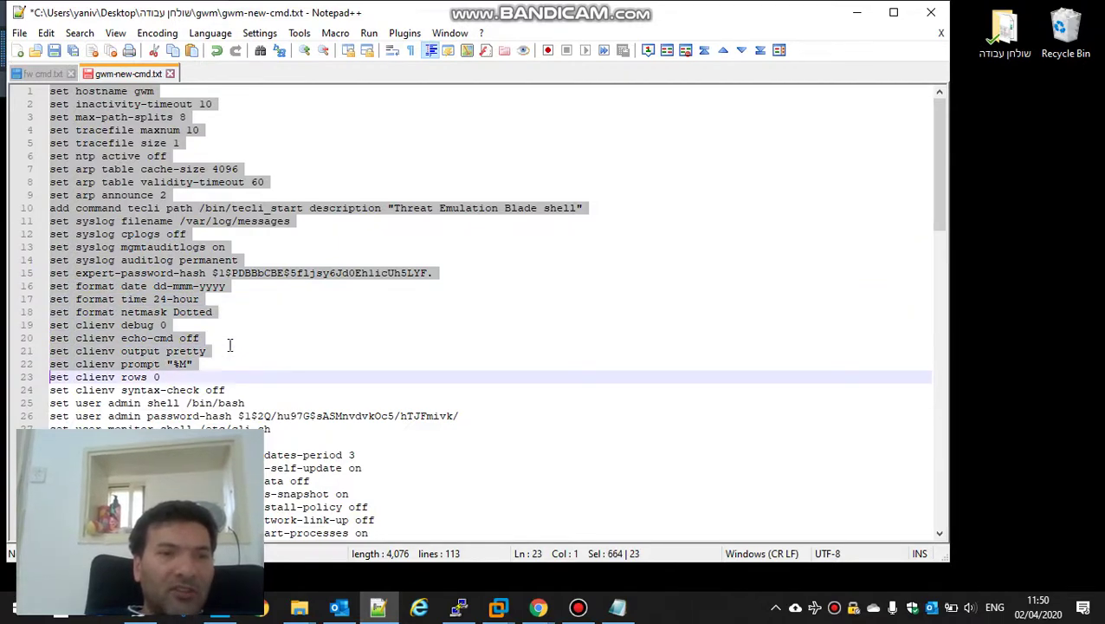
pyautogui.press('Delete')
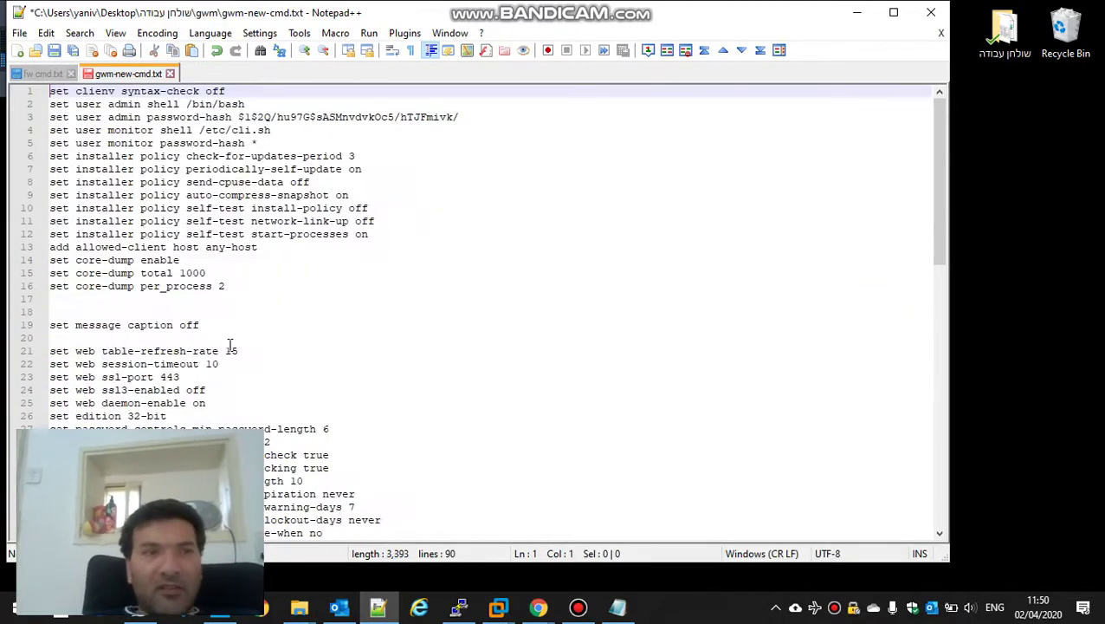
# Step: Remove the clienv syntax-check line and the admin password-hash line
pyautogui.hotkey('shift', 'Down')
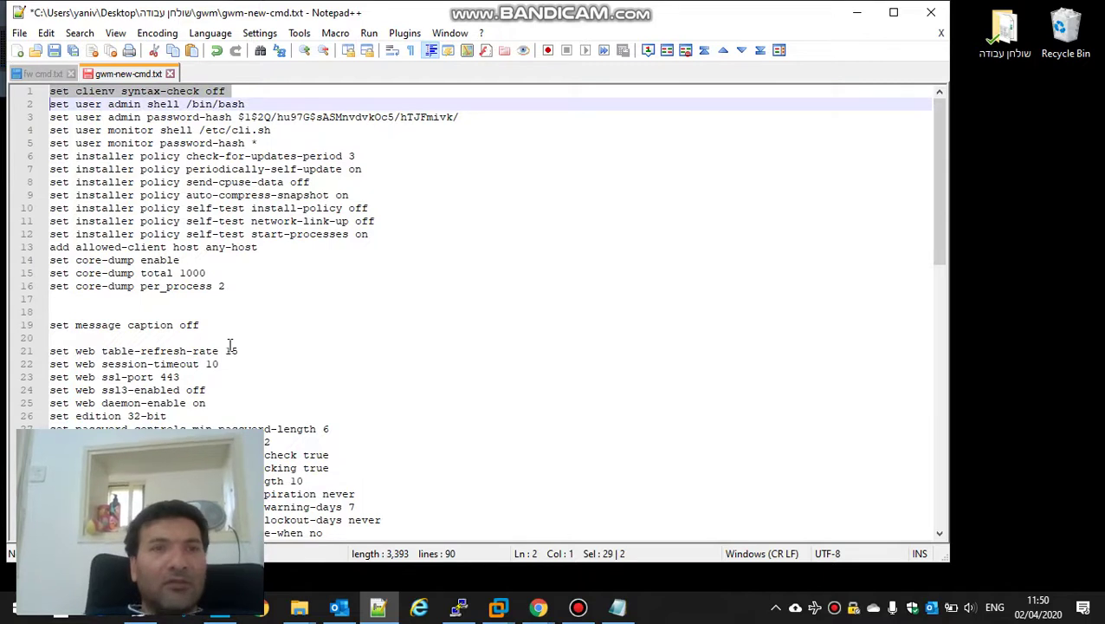
pyautogui.press('Delete')
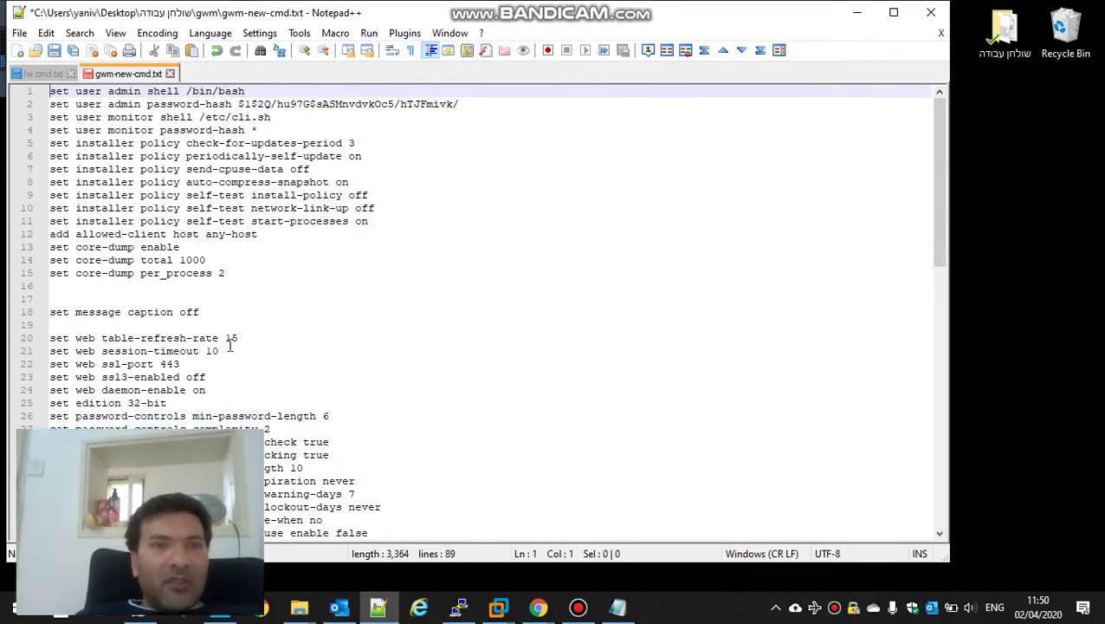
pyautogui.press('Down')
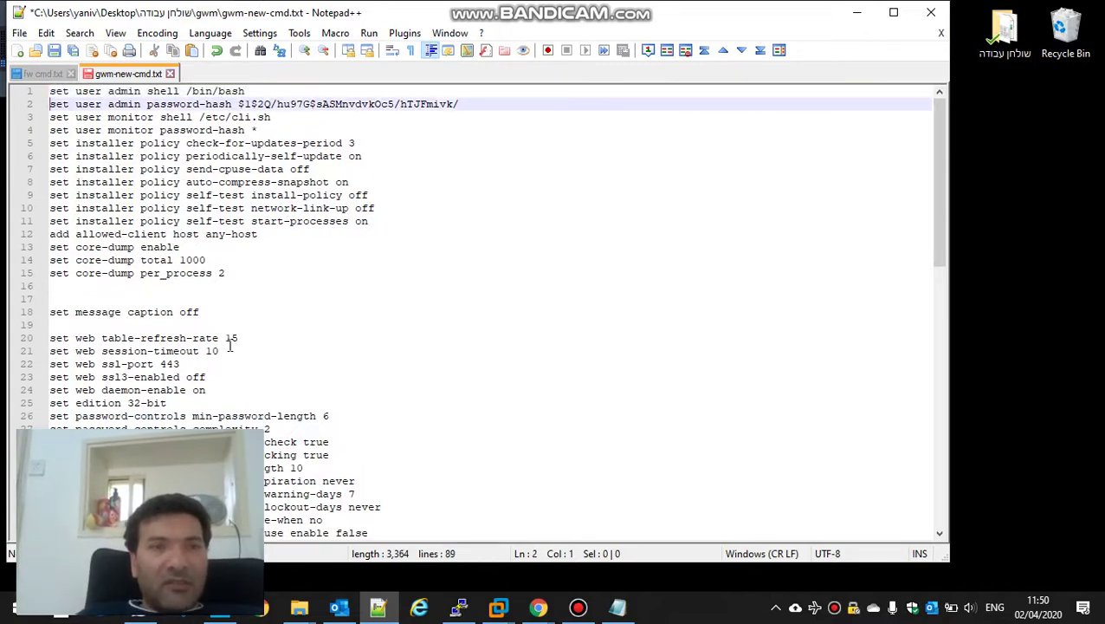
pyautogui.hotkey('shift', 'Down')
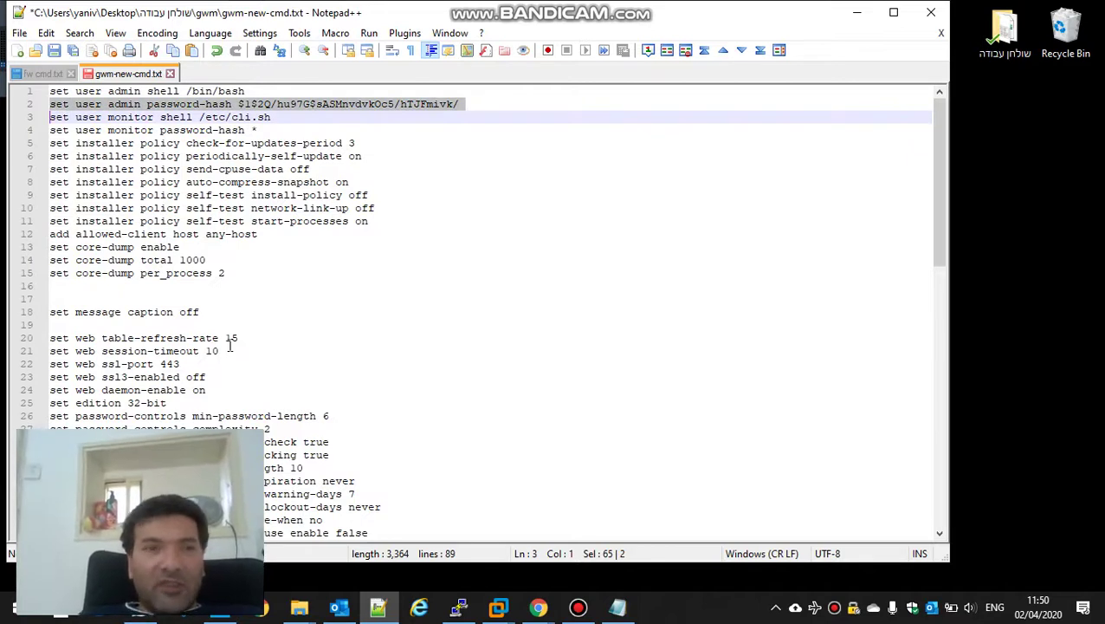
pyautogui.press('Delete')
# Step: Delete the monitor shell, installer-policy, core-dump and web lines (lines 2–24)
pyautogui.hotkey('shift', 'Down')
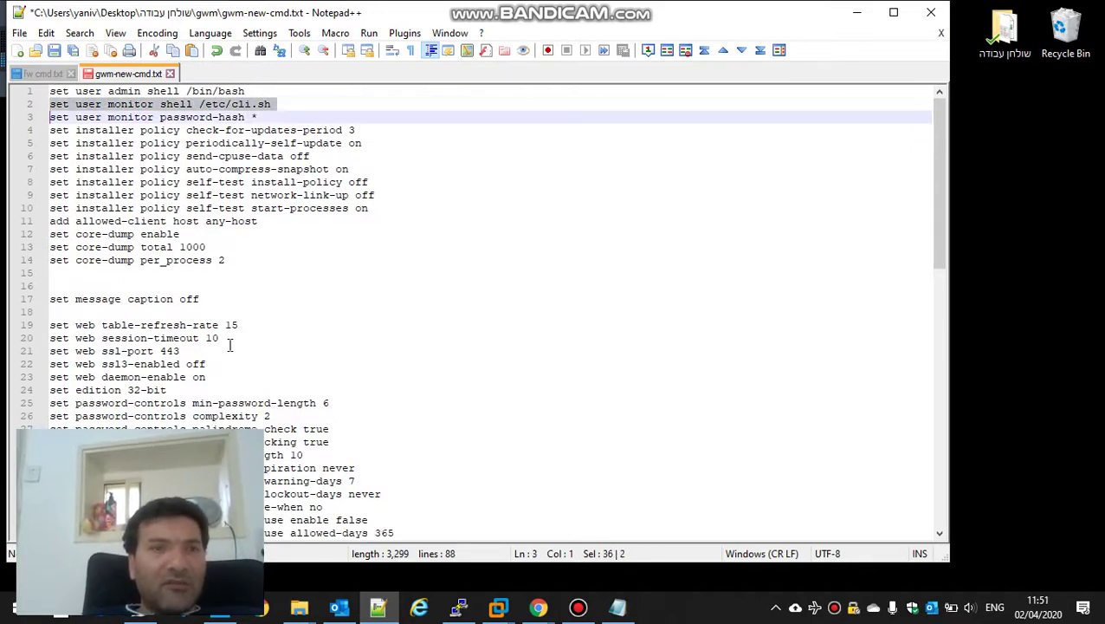
pyautogui.hotkey('shift', 'Down')
pyautogui.hotkey('shift', 'Down')
pyautogui.hotkey('shift', 'Down')
pyautogui.hotkey('shift', 'Down')
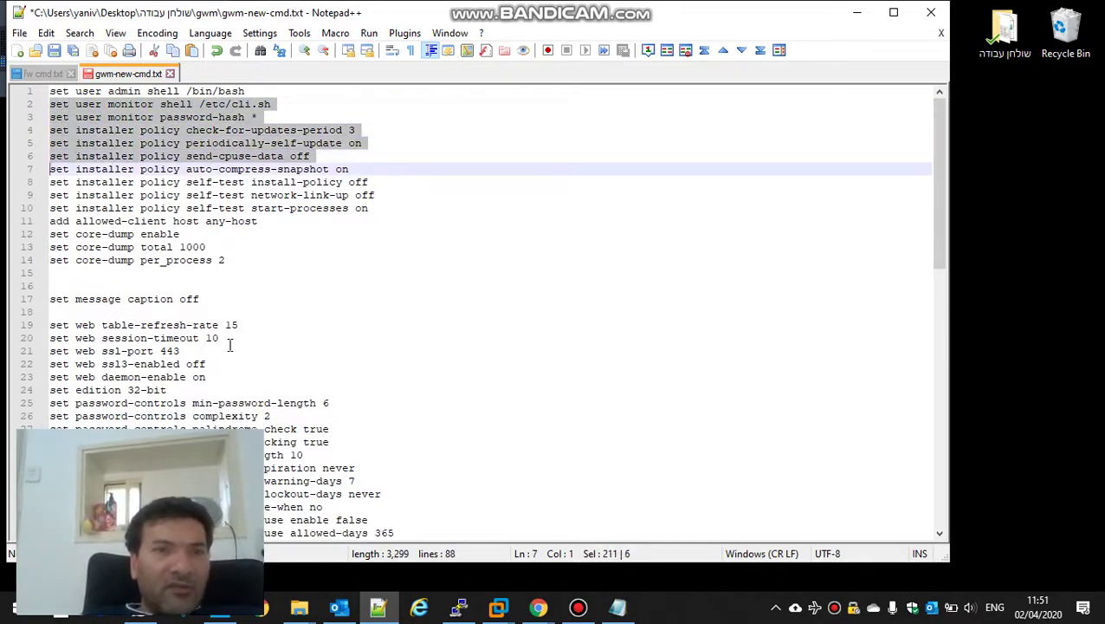
pyautogui.hotkey('shift', 'Down')
pyautogui.hotkey('shift', 'Down')
pyautogui.hotkey('shift', 'Down')
pyautogui.hotkey('shift', 'Down')
pyautogui.hotkey('shift', 'Down')
pyautogui.hotkey('shift', 'Down')
pyautogui.hotkey('shift', 'Down')
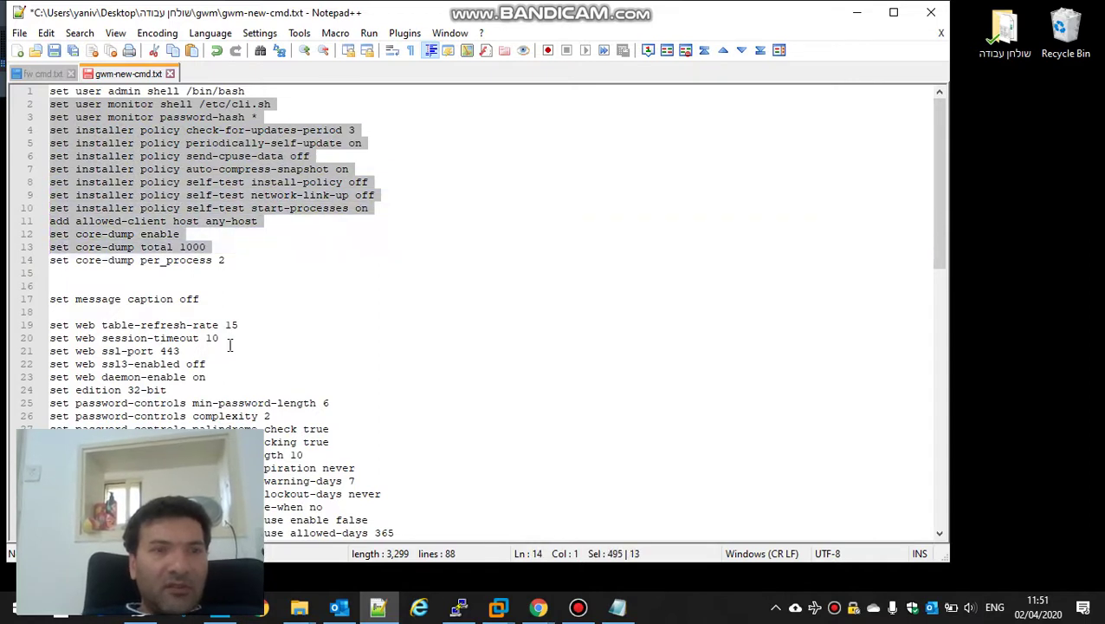
pyautogui.hotkey('shift', 'Down')
pyautogui.hotkey('shift', 'Down')
pyautogui.hotkey('shift', 'Down')
pyautogui.hotkey('shift', 'Down')
pyautogui.hotkey('shift', 'Down')
pyautogui.hotkey('shift', 'Down')
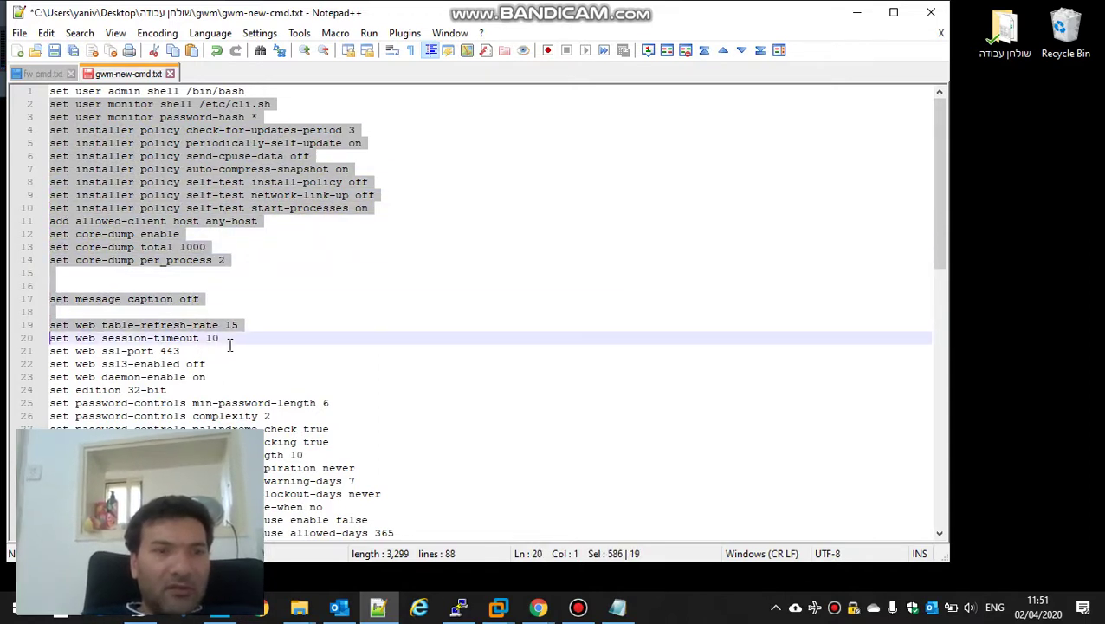
pyautogui.hotkey('shift', 'Down')
pyautogui.hotkey('shift', 'Down')
pyautogui.hotkey('shift', 'Down')
pyautogui.hotkey('shift', 'Down')
pyautogui.hotkey('shift', 'Down')
pyautogui.press('Delete')
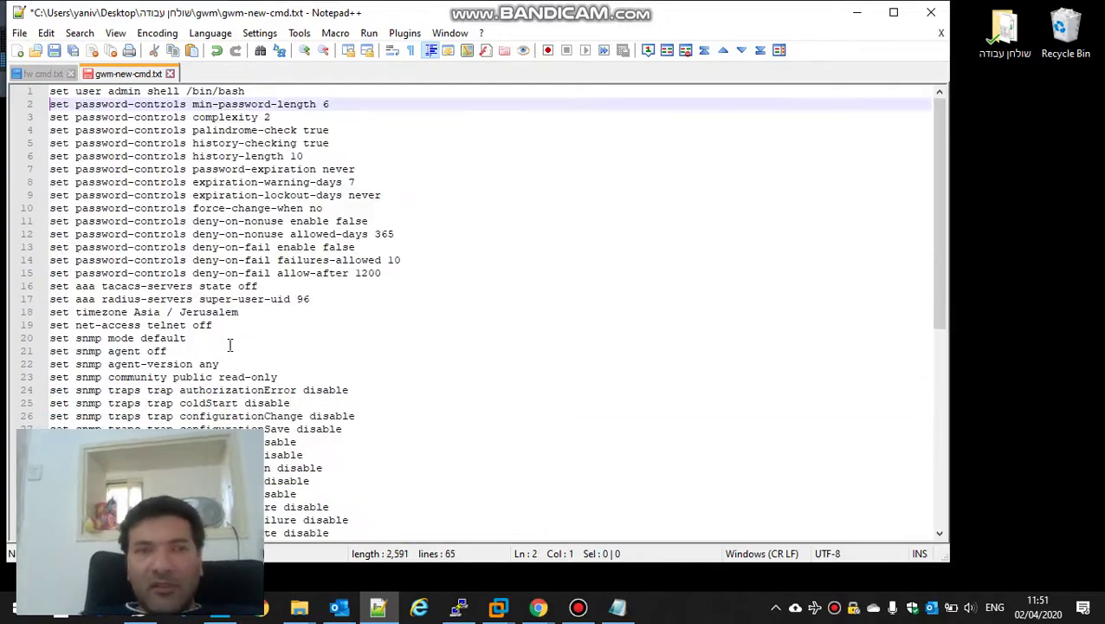
# Step: Delete the password-controls, aaa radius-servers and timezone lines
pyautogui.hotkey('shift', 'Down')
pyautogui.hotkey('shift', 'Down')
pyautogui.hotkey('shift', 'Down')
pyautogui.hotkey('shift', 'Down')
pyautogui.hotkey('shift', 'Down')
pyautogui.hotkey('shift', 'Down')
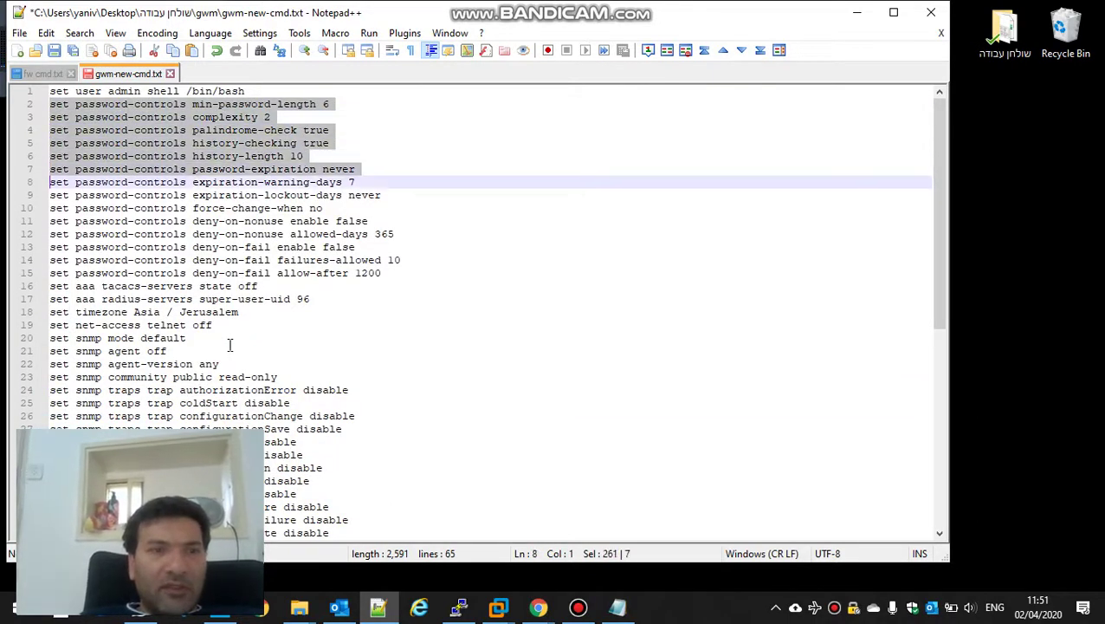
pyautogui.hotkey('shift', 'Down')
pyautogui.hotkey('shift', 'Down')
pyautogui.hotkey('shift', 'Down')
pyautogui.hotkey('shift', 'Down')
pyautogui.hotkey('shift', 'Down')
pyautogui.hotkey('shift', 'Down')
pyautogui.hotkey('shift', 'Down')
pyautogui.hotkey('shift', 'Down')
pyautogui.hotkey('shift', 'Down')
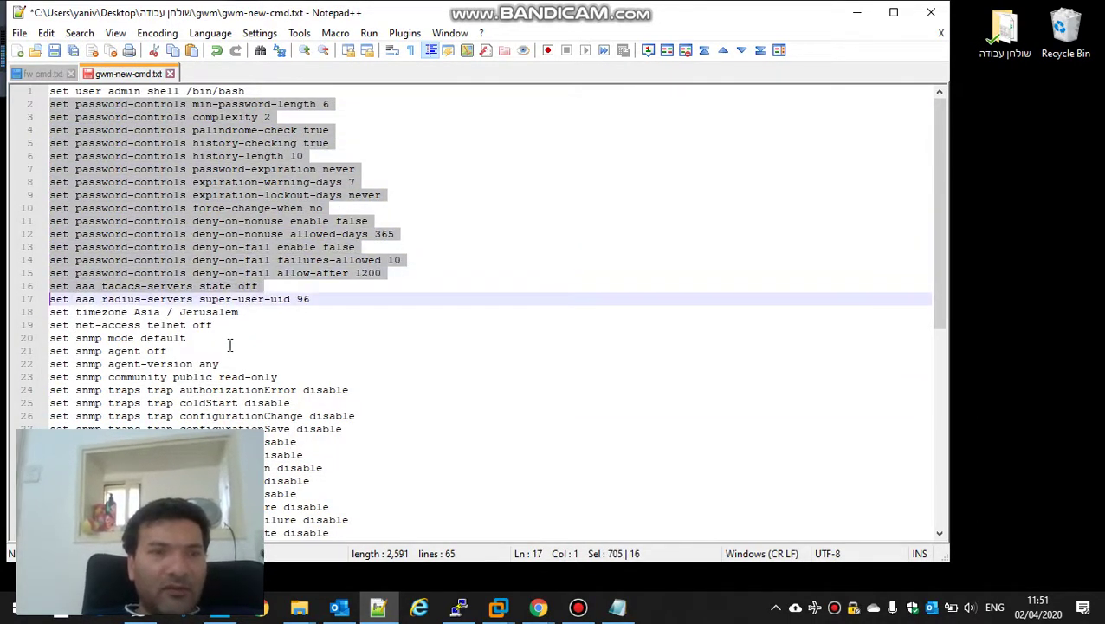
pyautogui.hotkey('shift', 'Down')
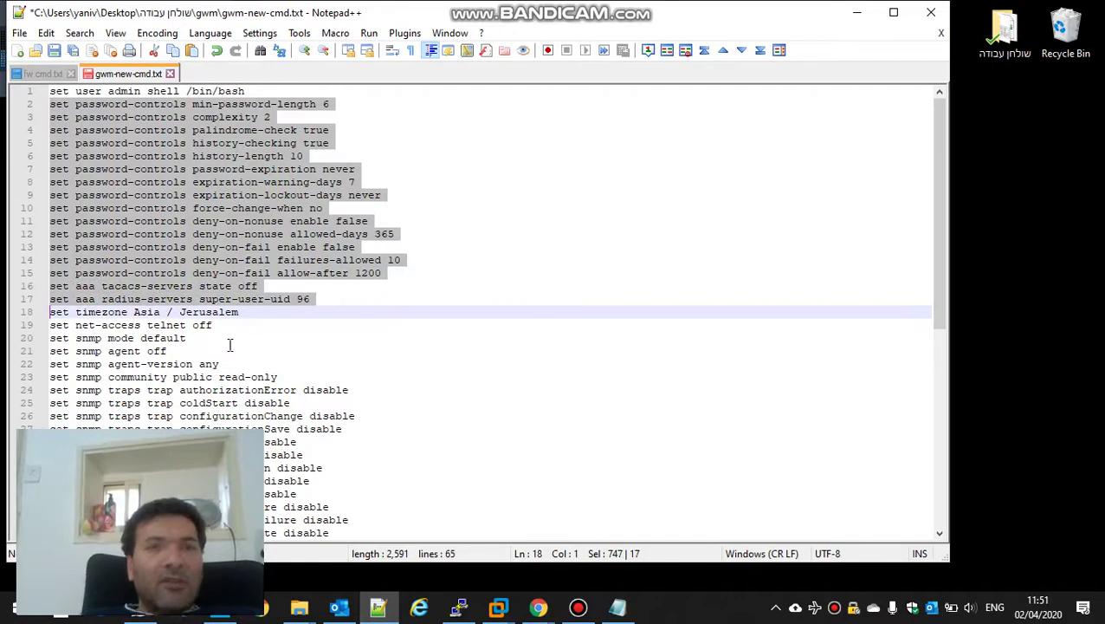
pyautogui.press('Delete')
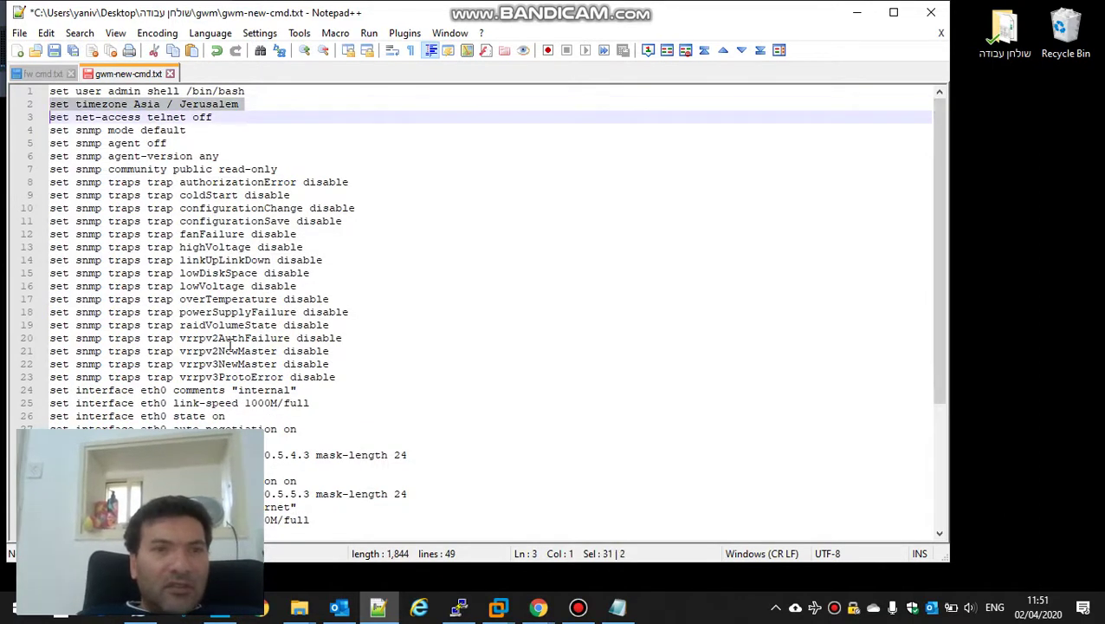
pyautogui.hotkey('shift', 'Down')
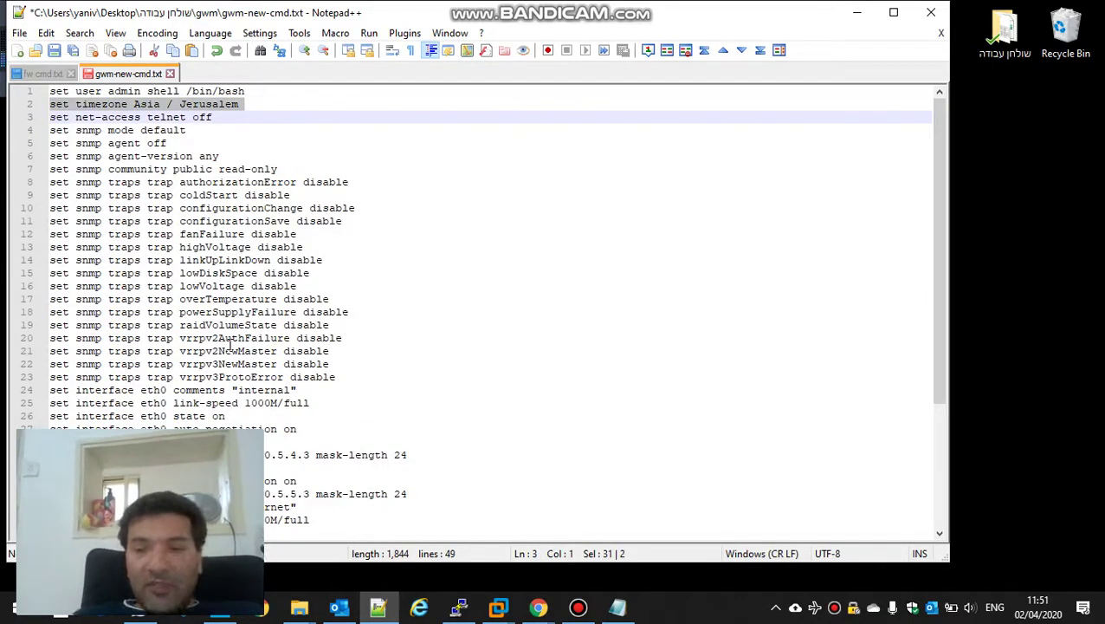
pyautogui.press('Delete')
# Step: Remove the net-access telnet and SNMP lines so the interface settings follow line 1
pyautogui.hotkey('shift', 'Down')
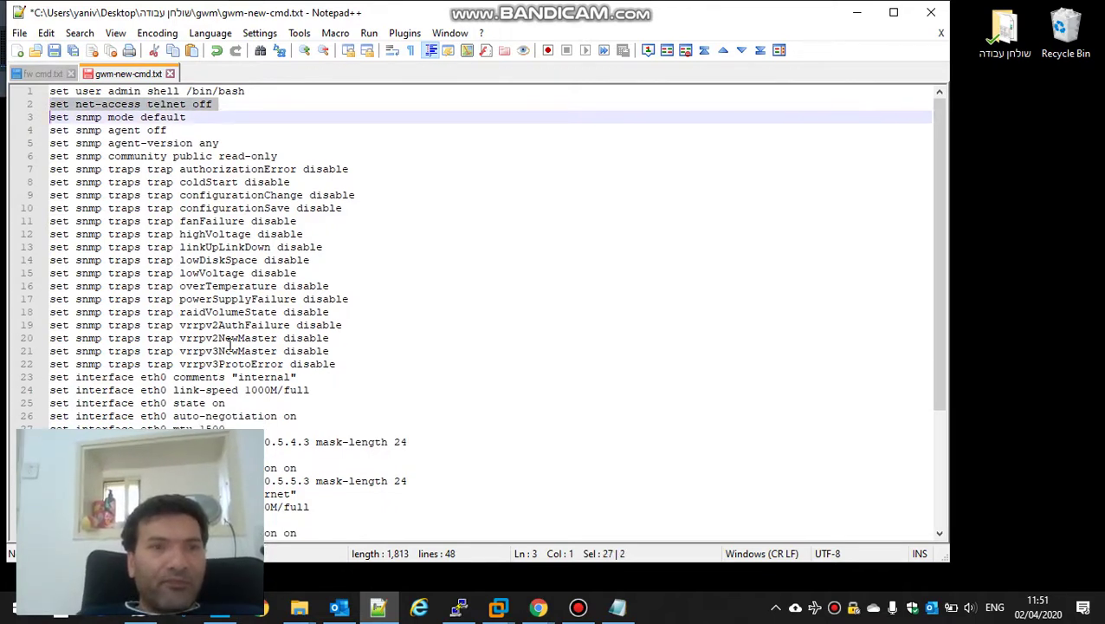
pyautogui.hotkey('shift', 'Down')
pyautogui.hotkey('shift', 'Down')
pyautogui.hotkey('shift', 'Down')
pyautogui.hotkey('shift', 'Down')
pyautogui.hotkey('shift', 'Down')
pyautogui.hotkey('shift', 'Down')
pyautogui.hotkey('shift', 'Down')
pyautogui.hotkey('shift', 'Down')
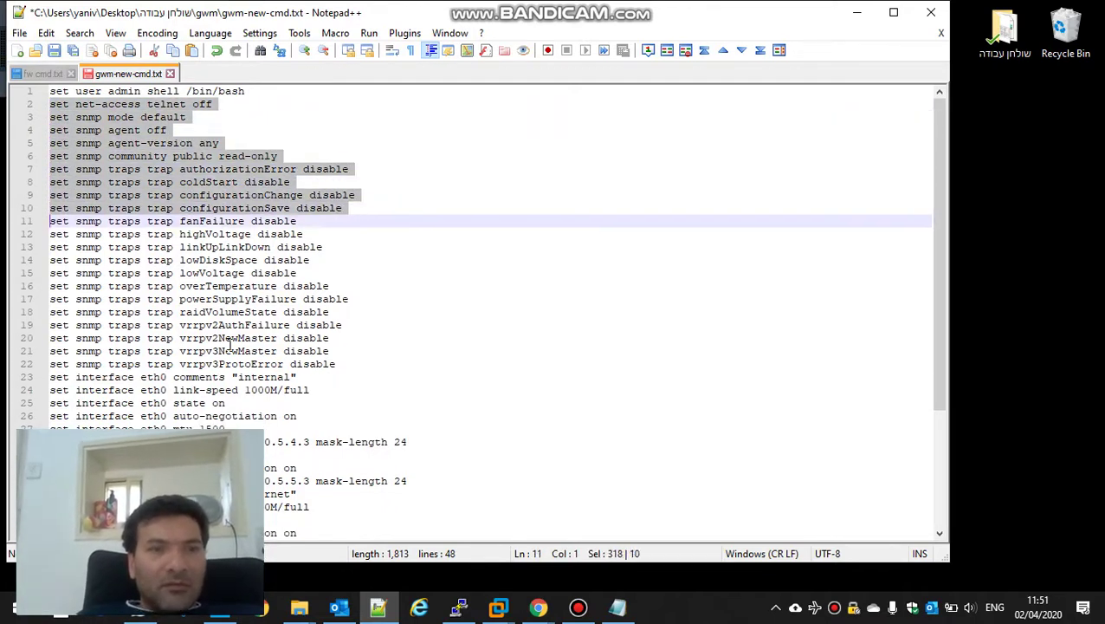
pyautogui.hotkey('shift', 'Down')
pyautogui.hotkey('shift', 'Down')
pyautogui.hotkey('shift', 'Down')
pyautogui.hotkey('shift', 'Down')
pyautogui.hotkey('shift', 'Down')
pyautogui.hotkey('shift', 'Down')
pyautogui.hotkey('shift', 'Down')
pyautogui.hotkey('shift', 'Down')
pyautogui.hotkey('shift', 'Down')
pyautogui.hotkey('shift', 'Down')
pyautogui.hotkey('shift', 'Down')
pyautogui.hotkey('shift', 'Down')
pyautogui.press('Delete')
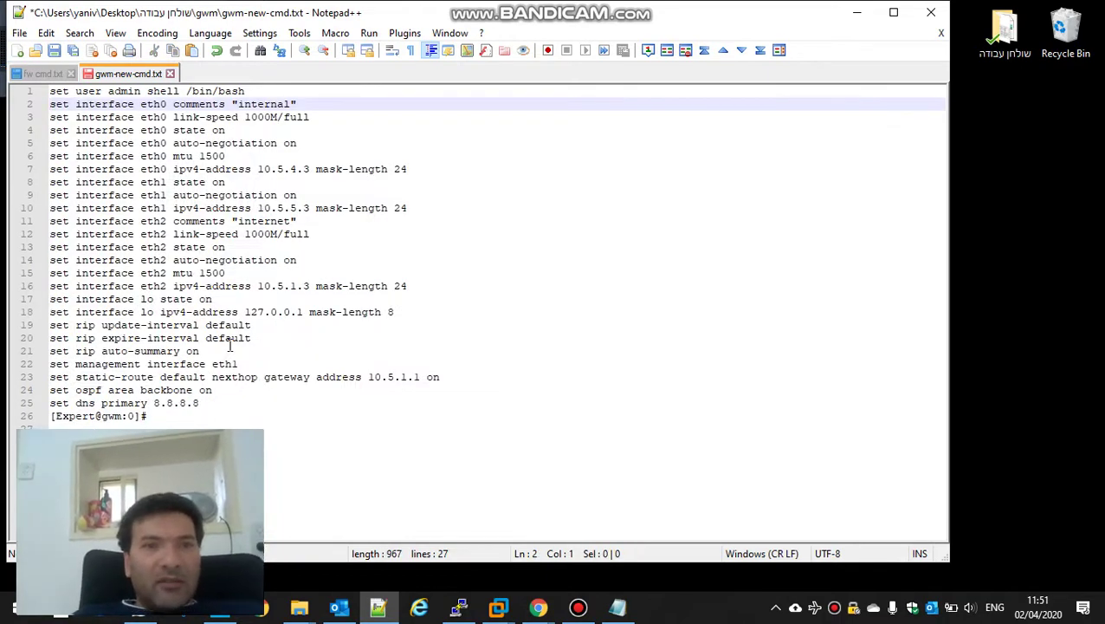
pyautogui.press('Down')
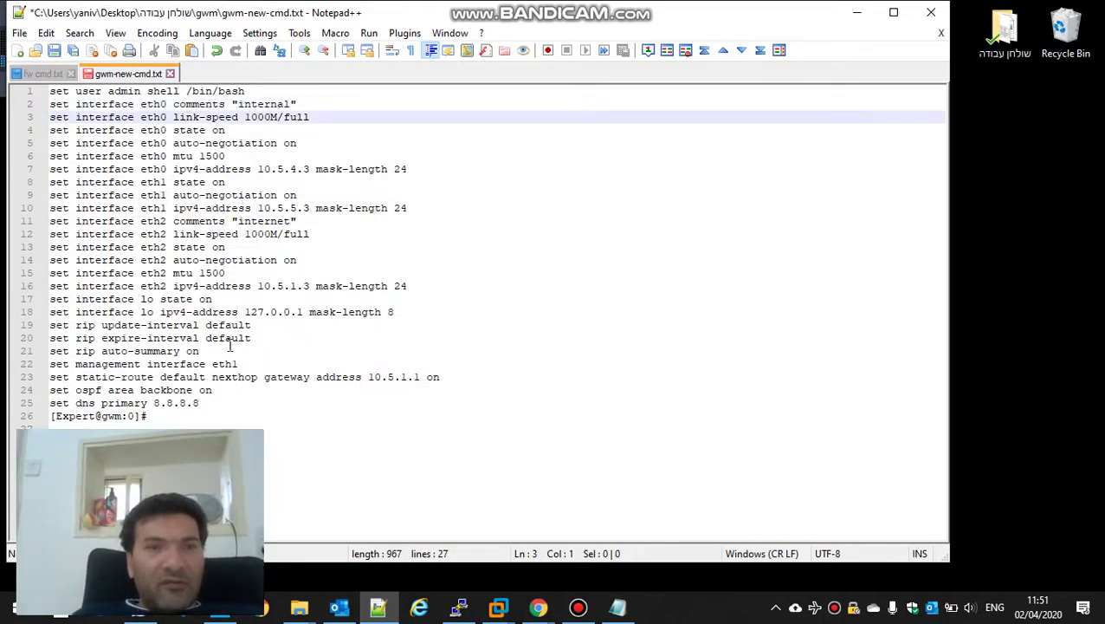
pyautogui.press('Down')
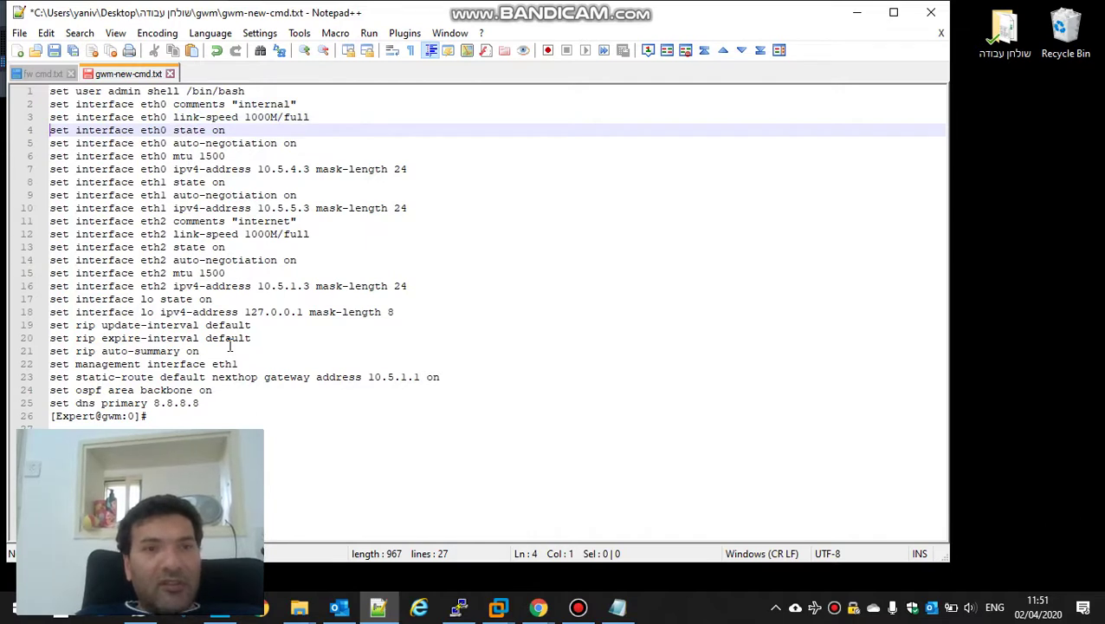
pyautogui.press('Down')
pyautogui.press('Down')
pyautogui.press('Down')
pyautogui.press('Down')
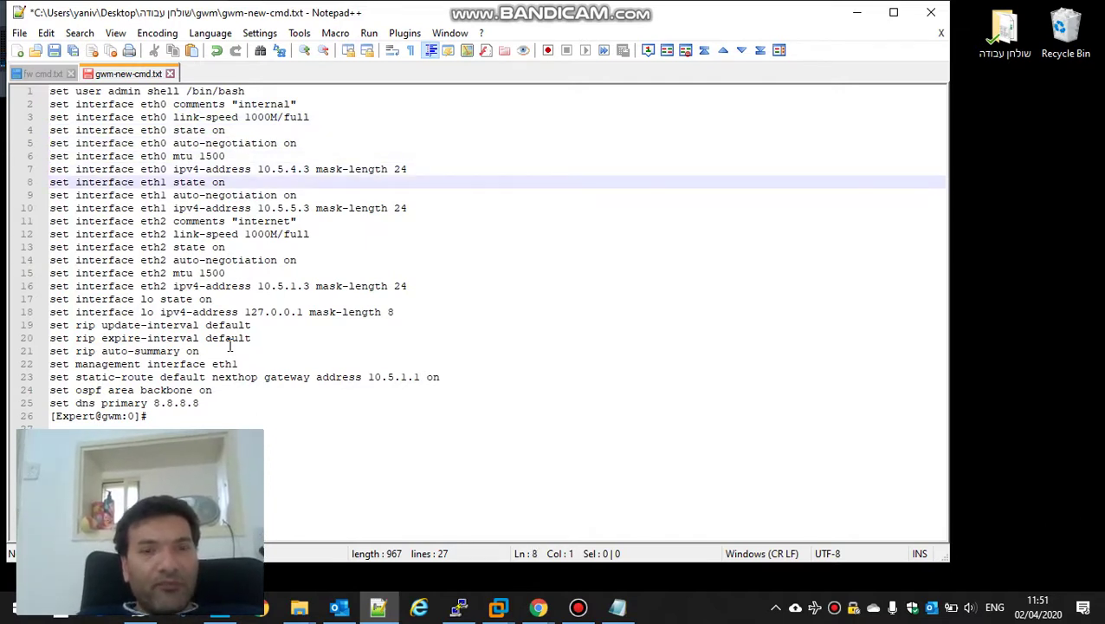
pyautogui.click(857, 12)
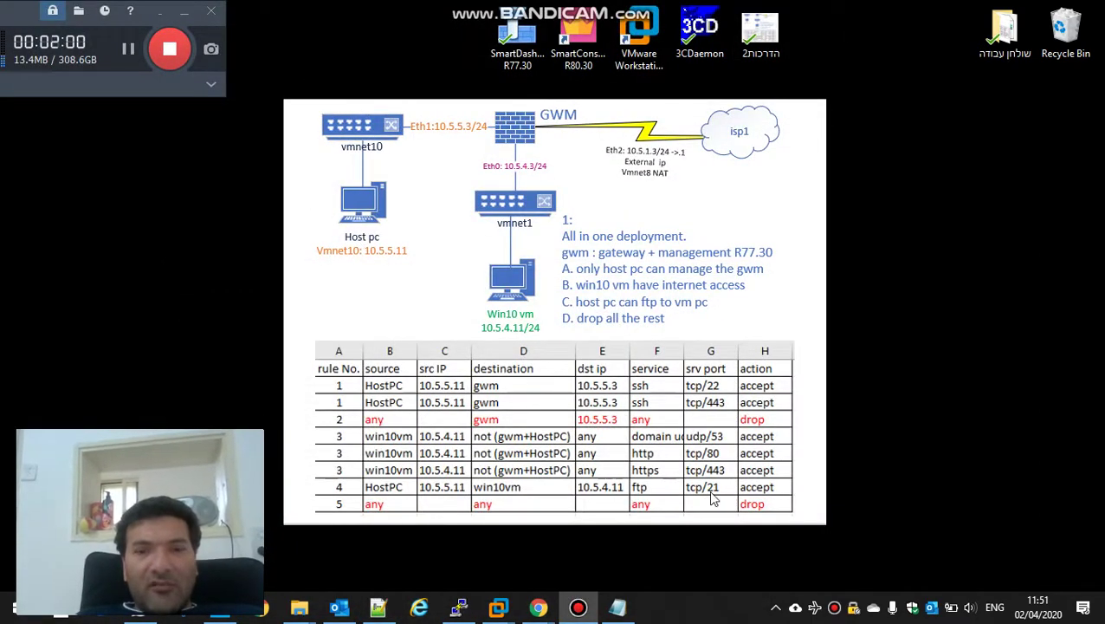
pyautogui.click(620, 609)
pyautogui.click(620, 609)
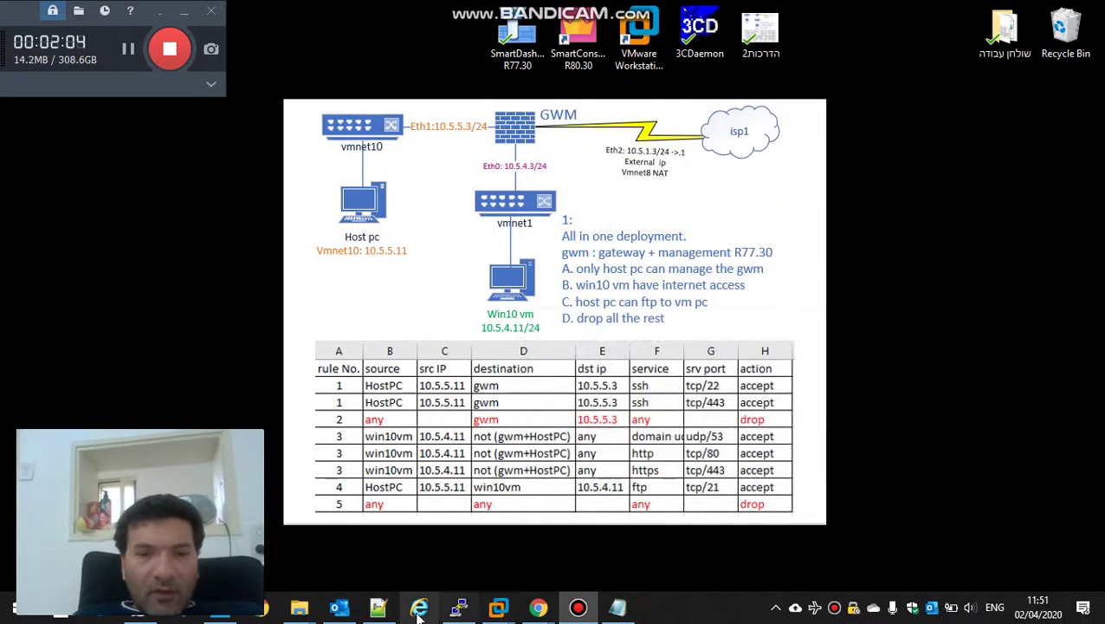
pyautogui.click(379, 607)
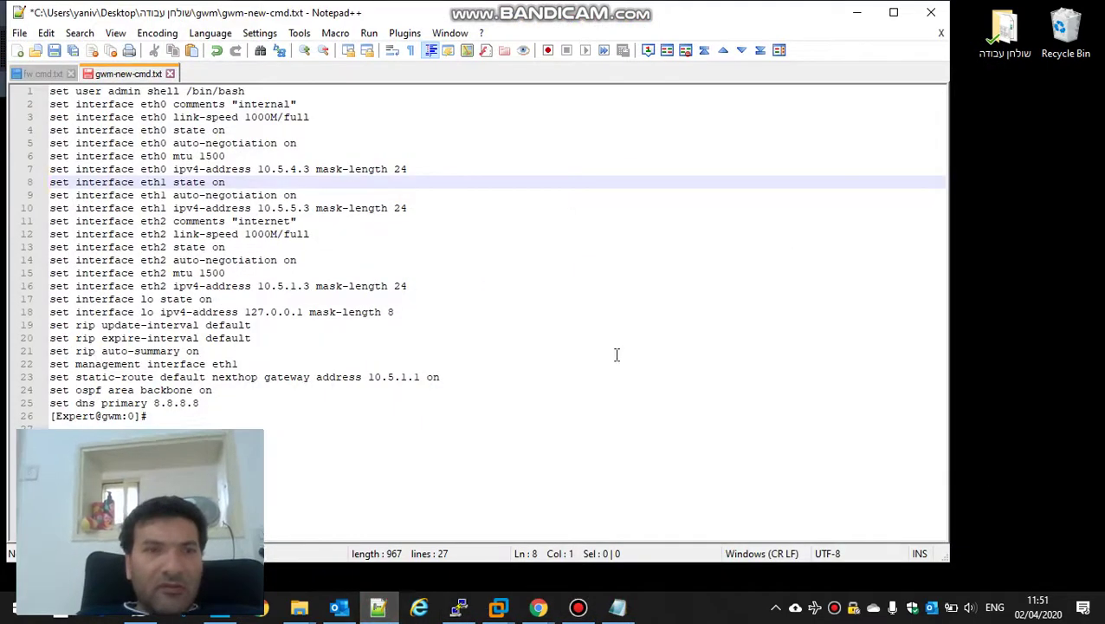
# Step: Delete the eth1 interface lines and the loopback and RIP lines
pyautogui.press('Up')
pyautogui.press('Up')
pyautogui.press('Up')
pyautogui.press('Up')
pyautogui.press('Up')
pyautogui.press('Up')
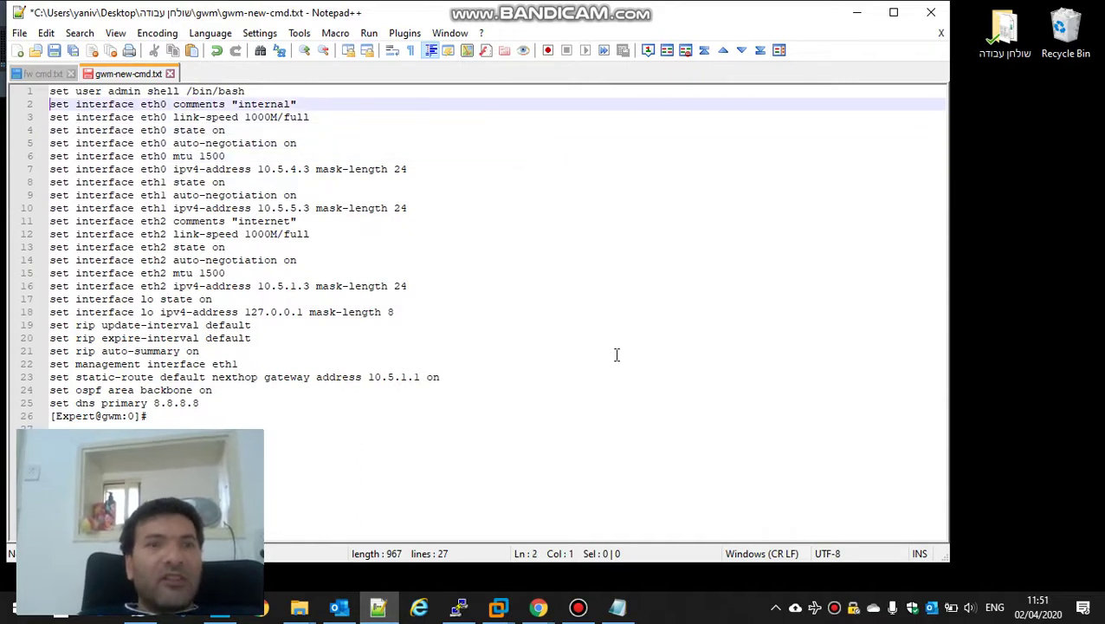
pyautogui.press('Down')
pyautogui.press('Down')
pyautogui.press('Down')
pyautogui.press('Down')
pyautogui.press('Down')
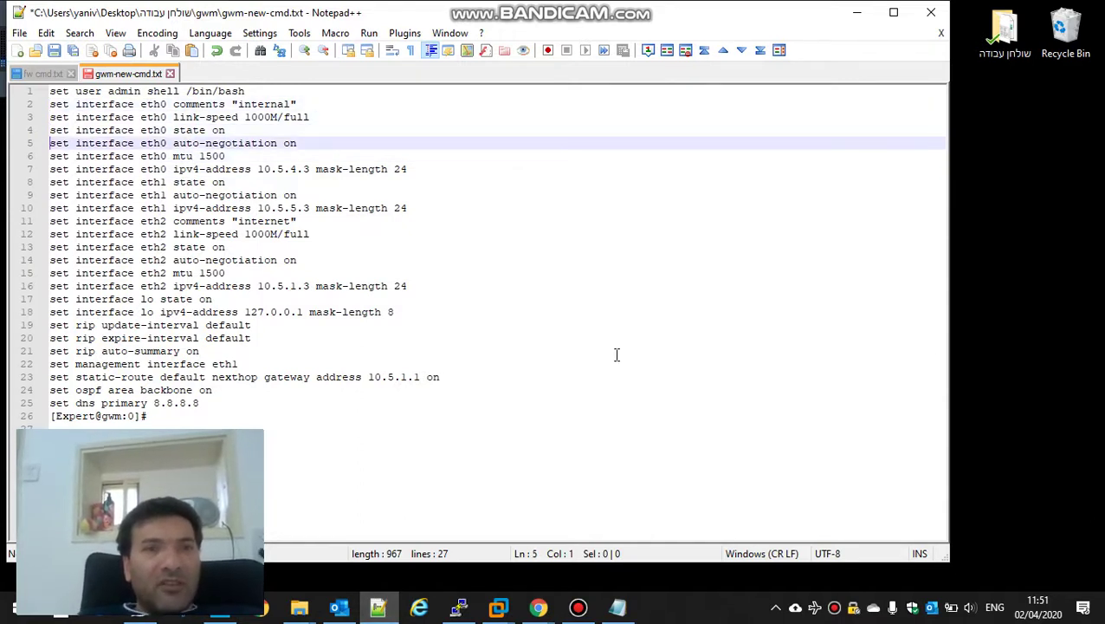
pyautogui.press('Down')
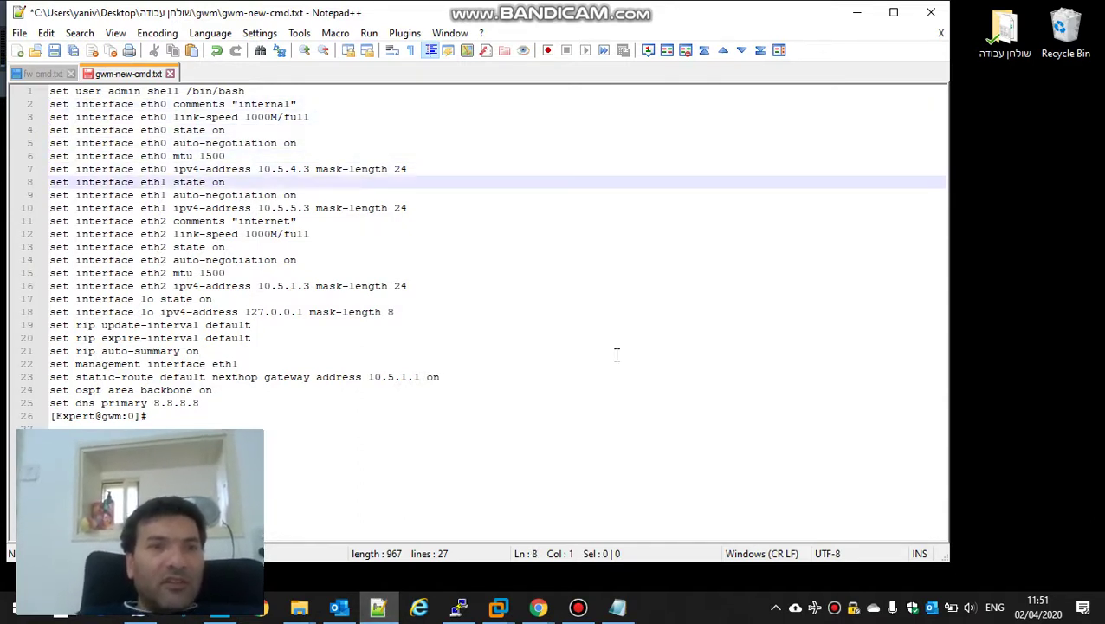
pyautogui.hotkey('shift', 'Down')
pyautogui.hotkey('shift', 'Down')
pyautogui.hotkey('shift', 'Down')
pyautogui.hotkey('shift', 'Down')
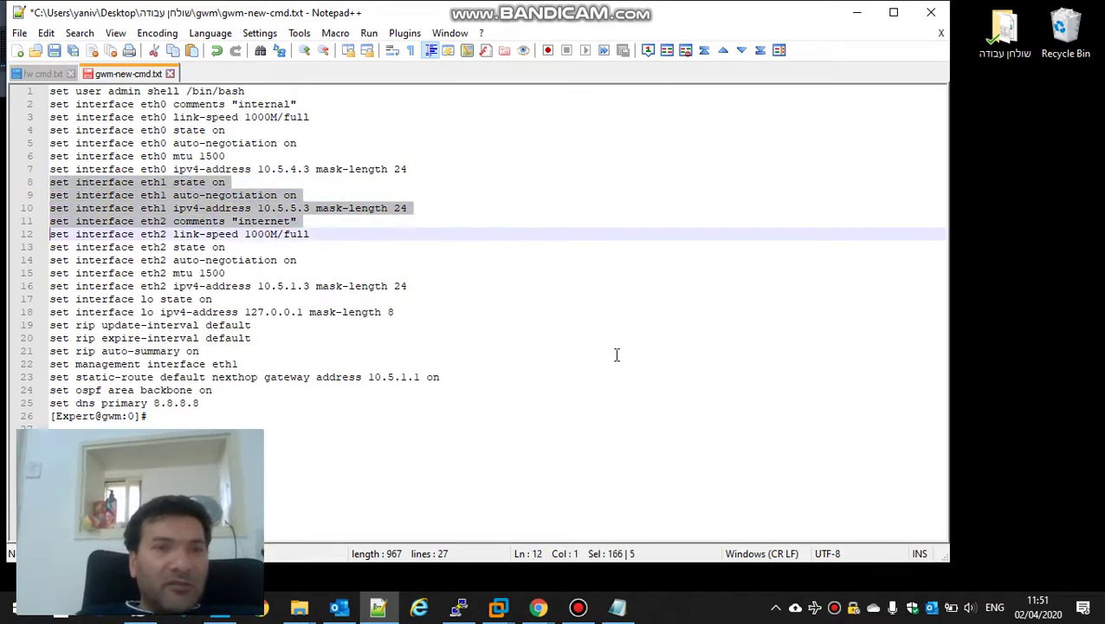
pyautogui.hotkey('shift', 'Up')
pyautogui.press('Delete')
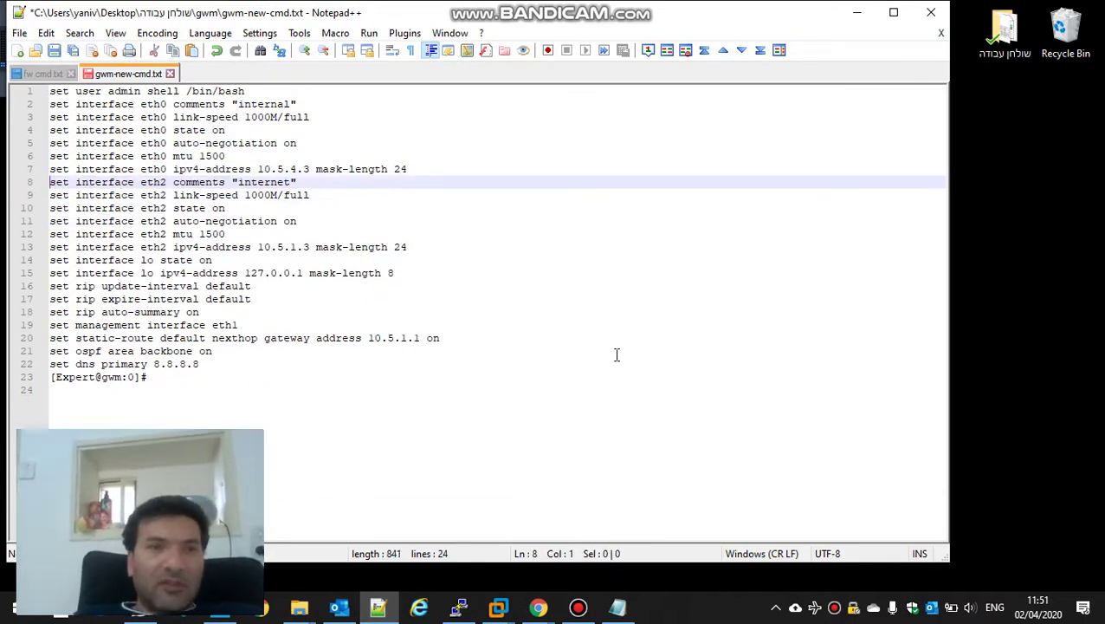
pyautogui.press('Down')
pyautogui.press('Down')
pyautogui.press('Down')
pyautogui.press('Down')
pyautogui.press('Down')
pyautogui.press('Down')
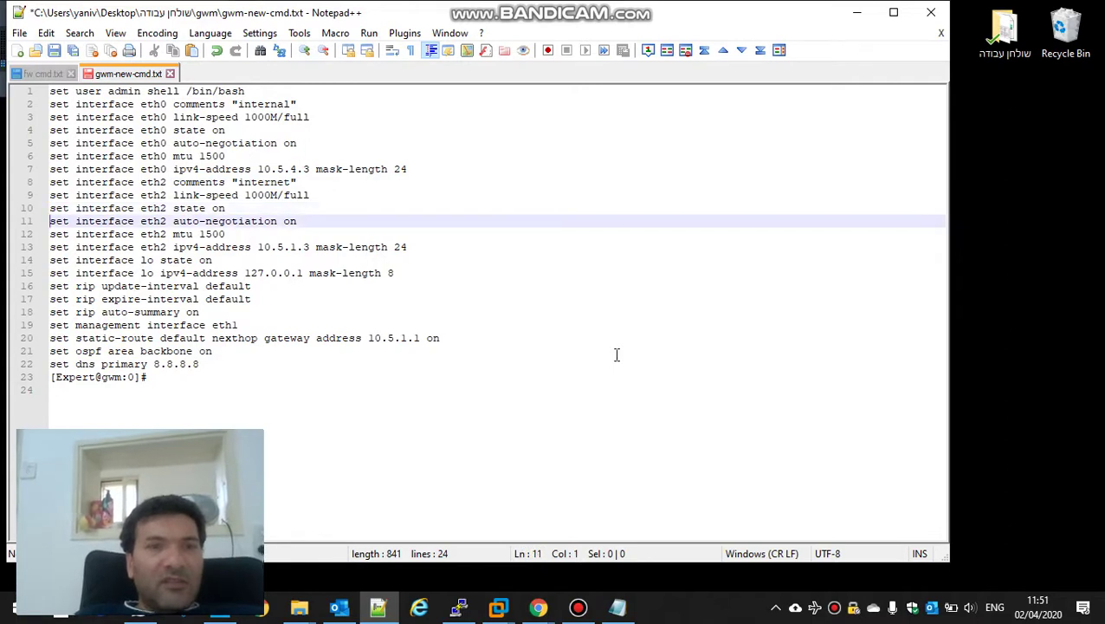
pyautogui.hotkey('shift', 'Down')
pyautogui.hotkey('shift', 'Down')
pyautogui.hotkey('shift', 'Down')
pyautogui.hotkey('shift', 'Down')
pyautogui.hotkey('shift', 'Down')
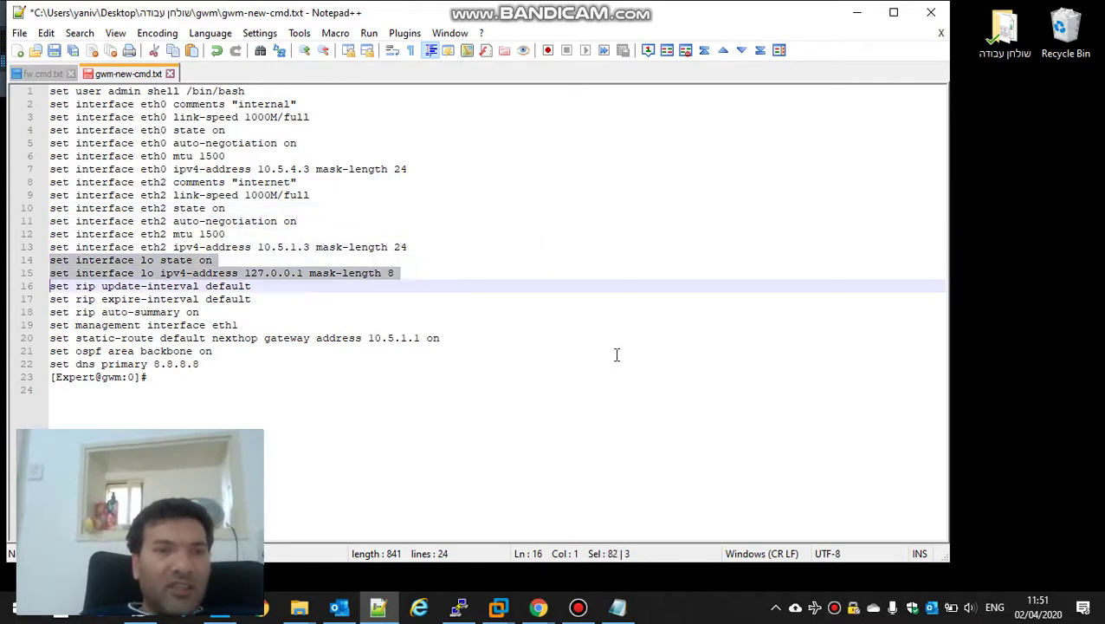
pyautogui.press('Delete')
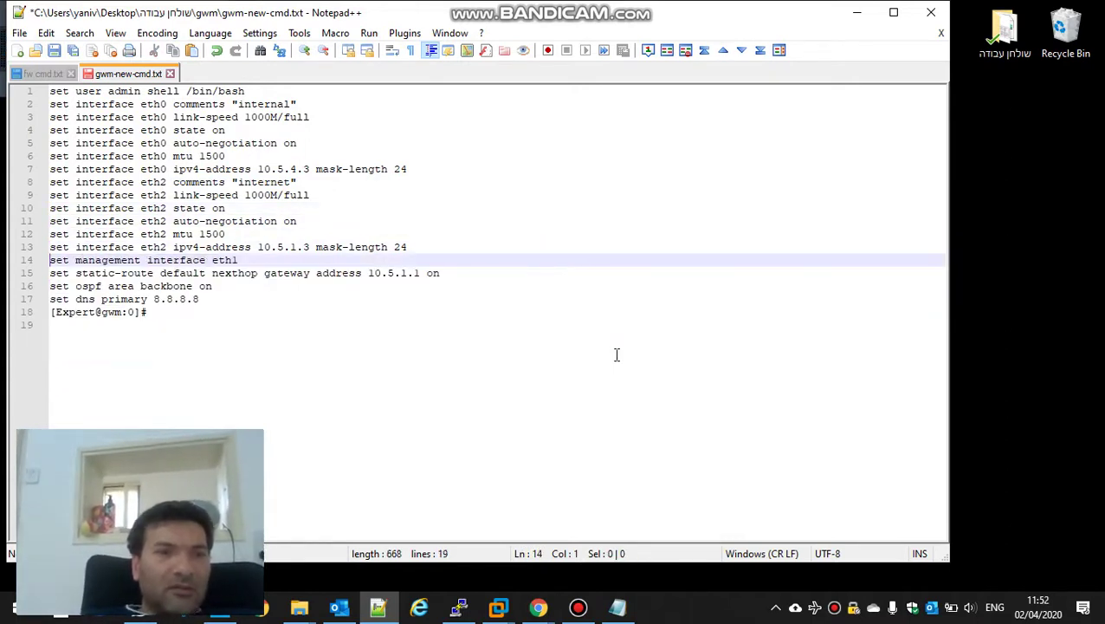
# Step: Duplicate the static default route above itself with gateway 10.5.4.254 set to off
pyautogui.press('Down')
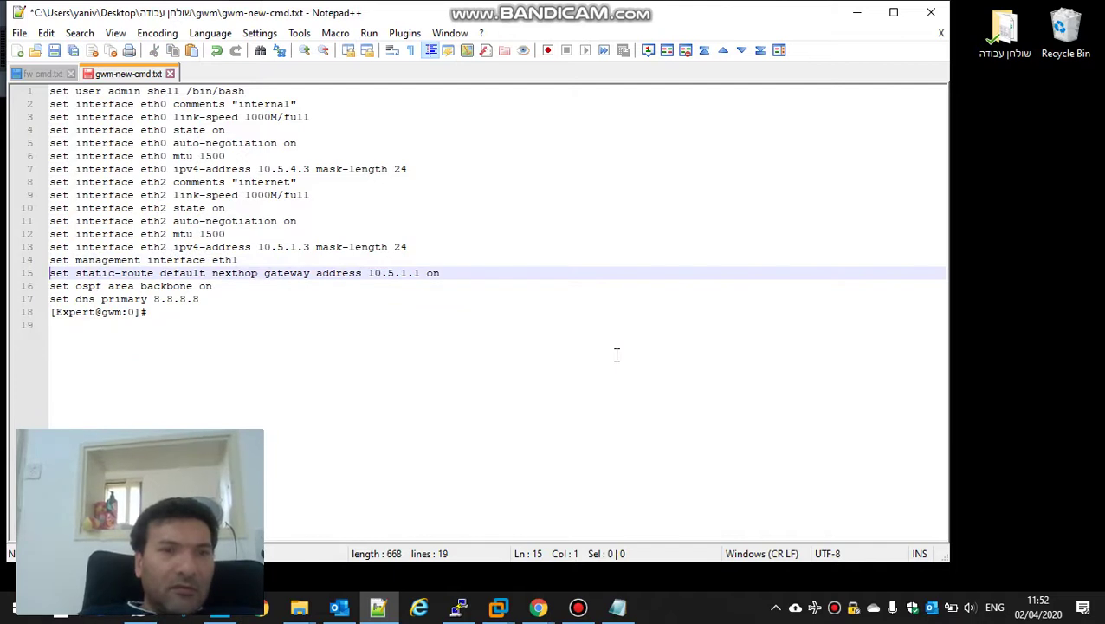
pyautogui.press('Return')
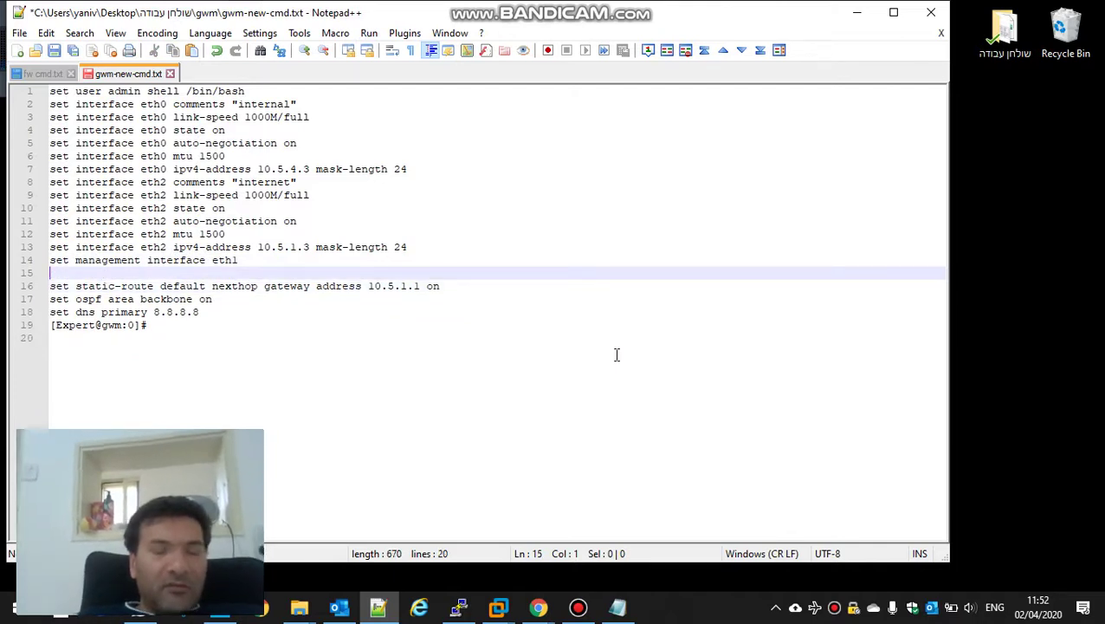
pyautogui.hotkey('shift', 'Down')
pyautogui.hotkey('shift', 'Down')
pyautogui.hotkey('ctrl', 'c')
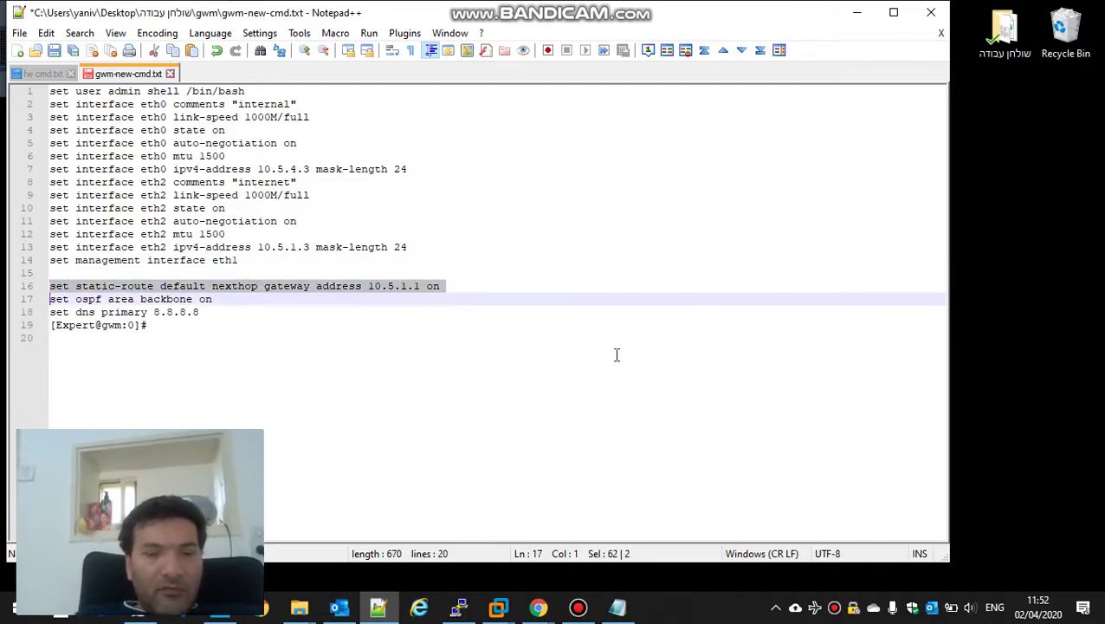
pyautogui.press('Up')
pyautogui.press('Up')
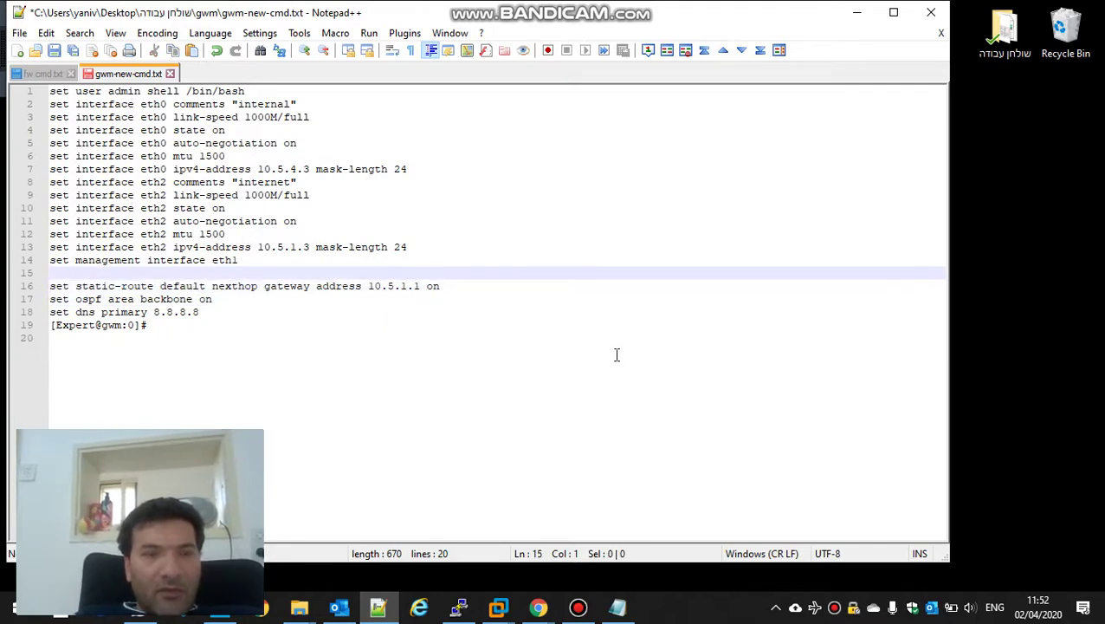
pyautogui.hotkey('ctrl', 'v')
pyautogui.press('BackSpace')
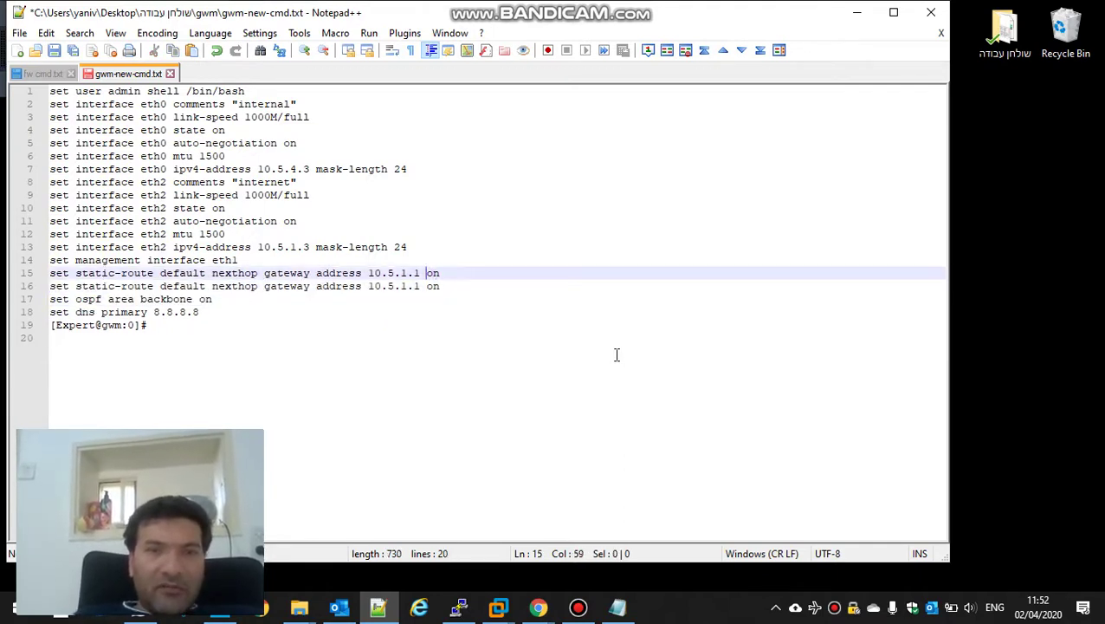
pyautogui.press('BackSpace')
pyautogui.press('BackSpace')
pyautogui.press('BackSpace')
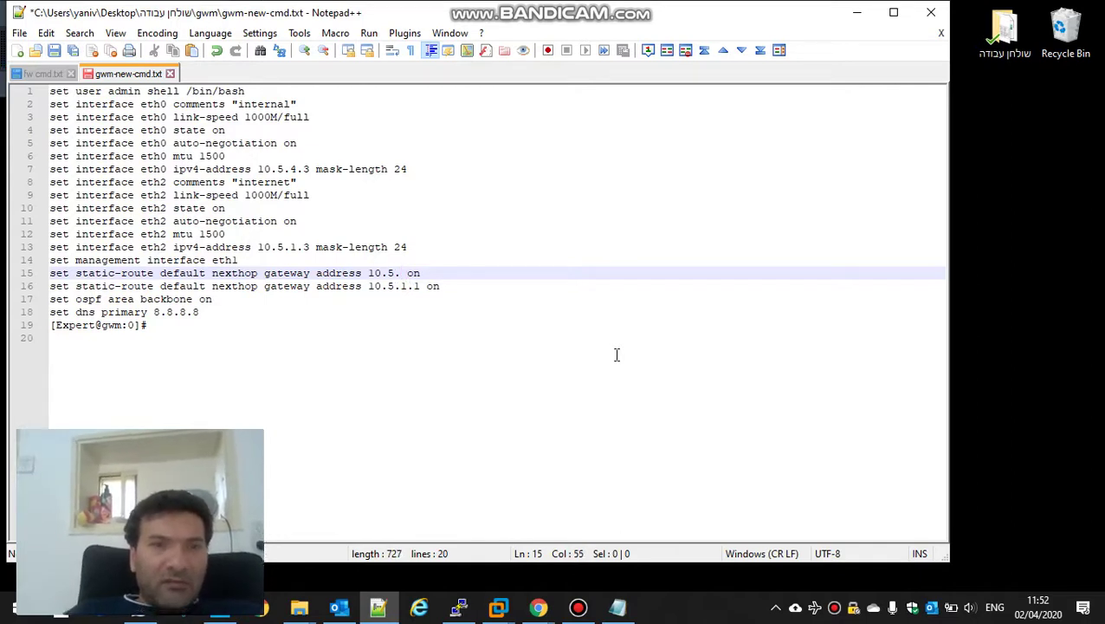
pyautogui.write('4')
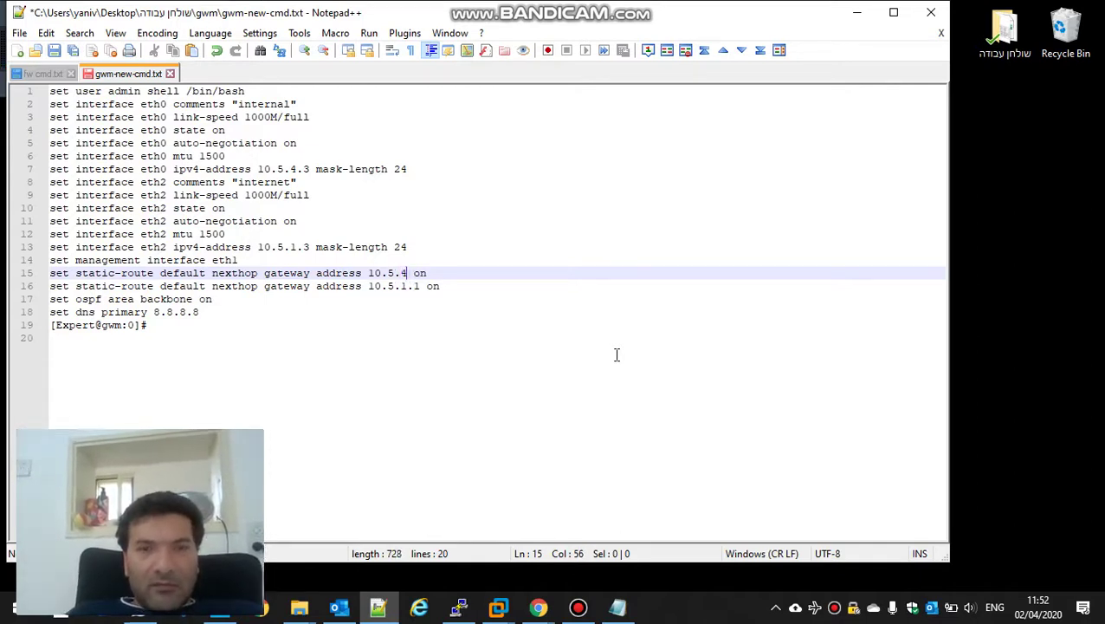
pyautogui.write('.')
pyautogui.write('254')
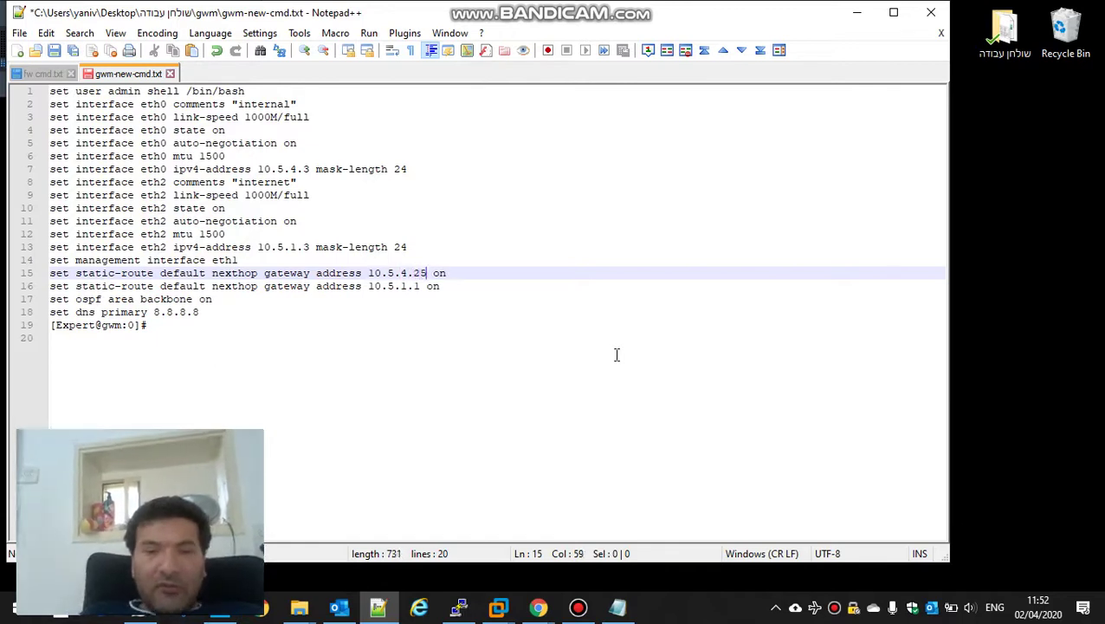
pyautogui.press('Right')
pyautogui.press('Right')
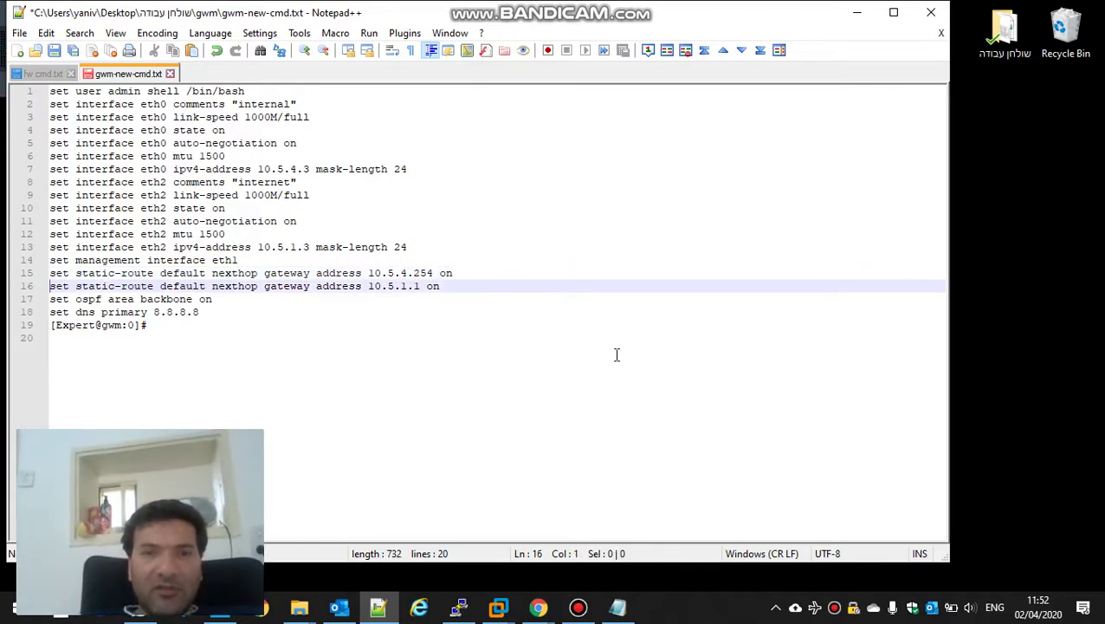
pyautogui.press('Left')
pyautogui.press('BackSpace')
pyautogui.write('ff')
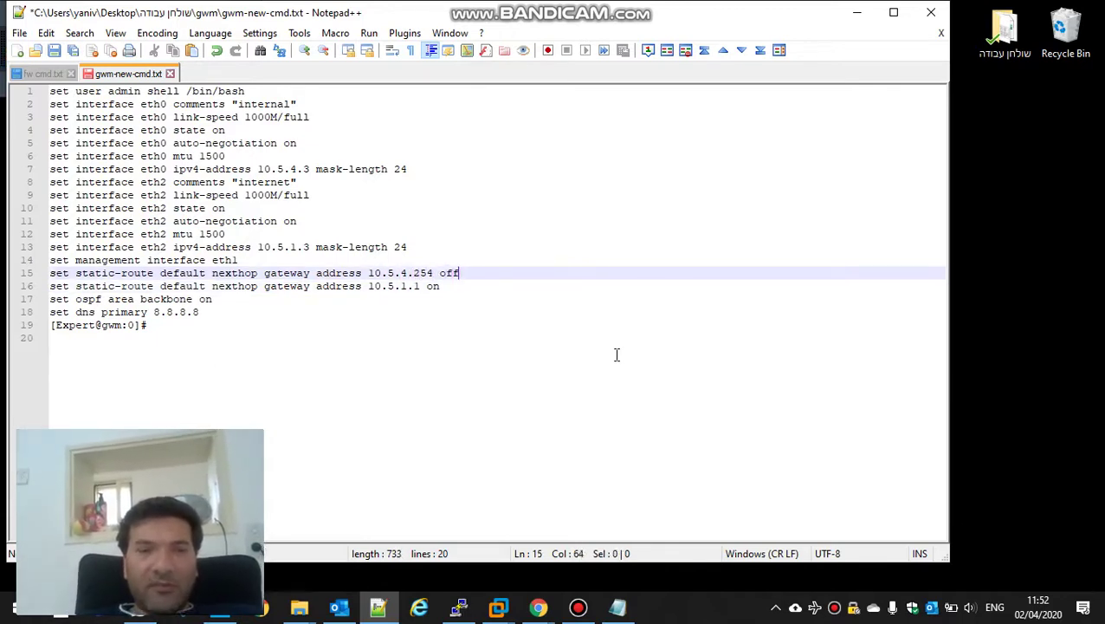
# Step: Delete the OSPF, DNS and leftover prompt lines
pyautogui.press('Down')
pyautogui.press('Down')
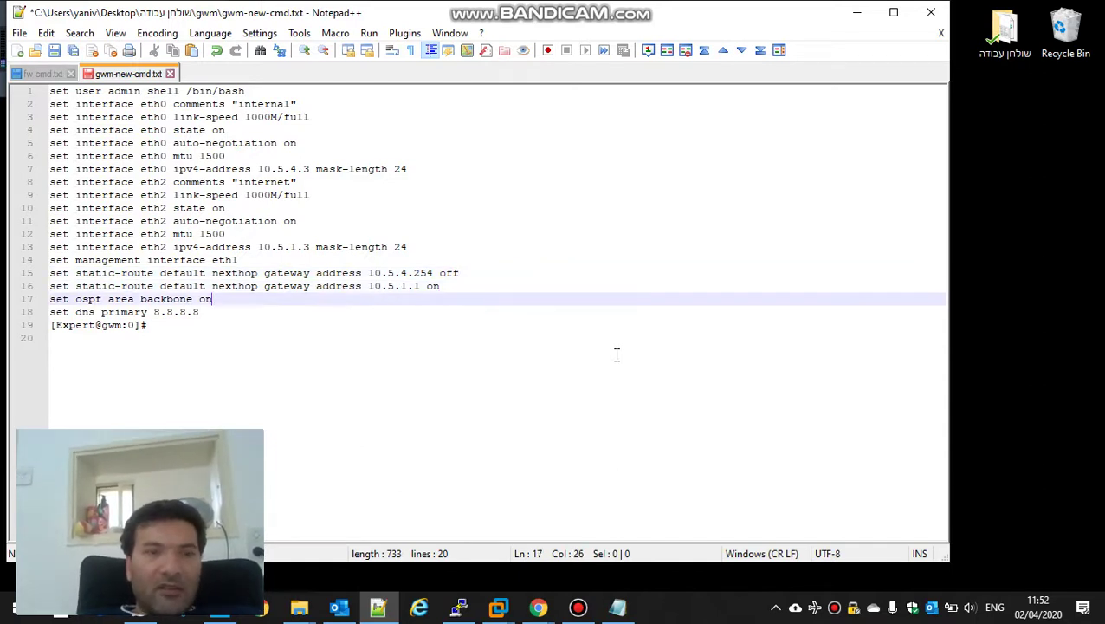
pyautogui.press('Home')
pyautogui.hotkey('shift', 'Down')
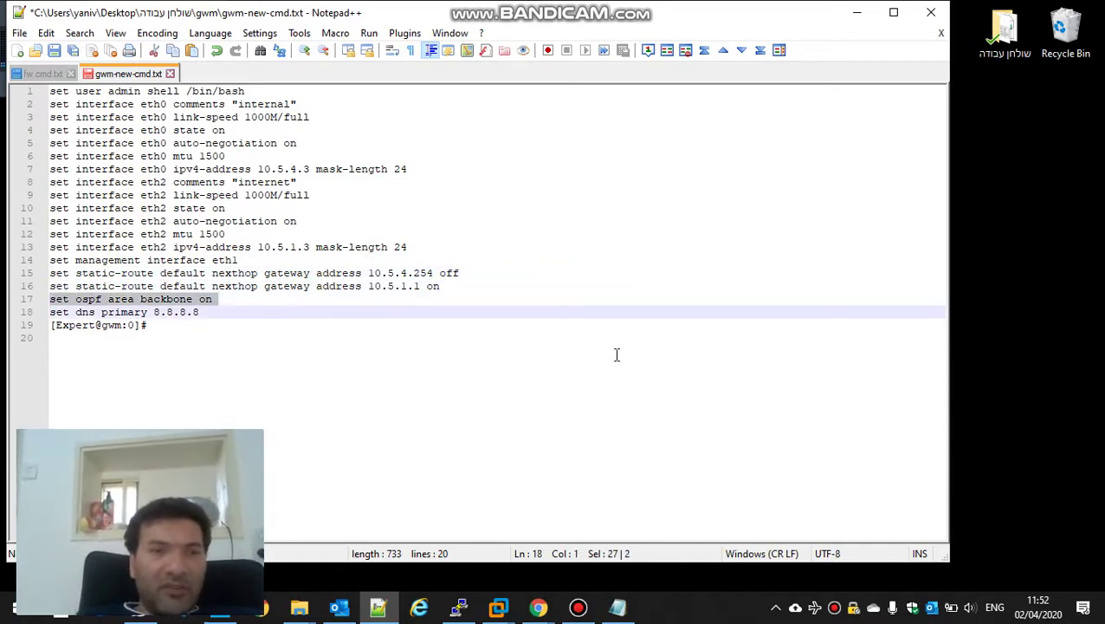
pyautogui.hotkey('shift', 'Down')
pyautogui.hotkey('shift', 'Down')
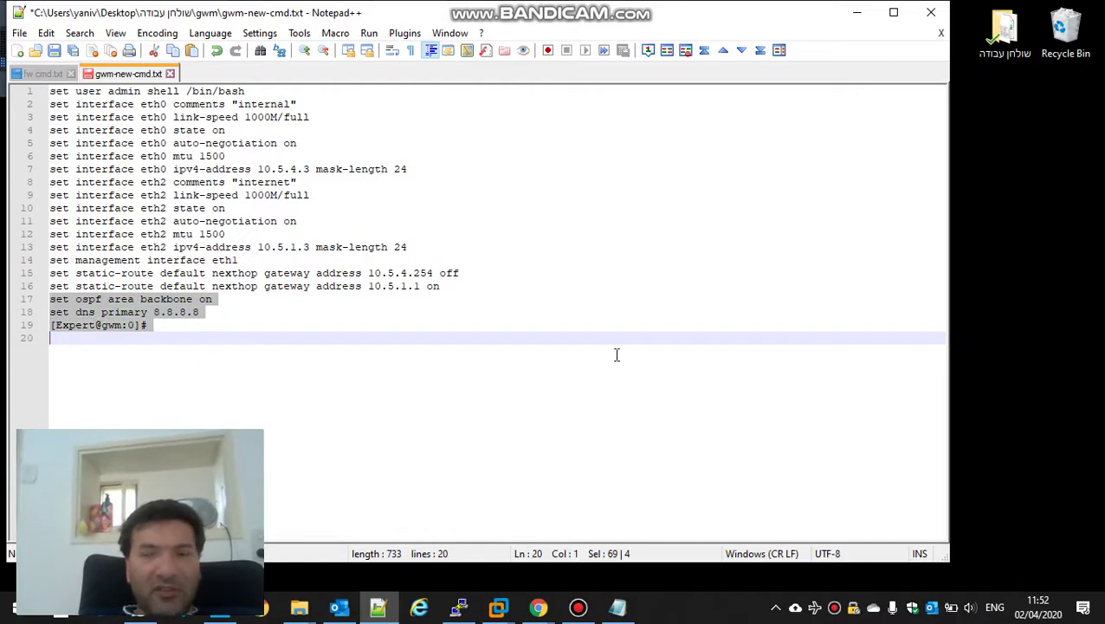
pyautogui.press('Delete')
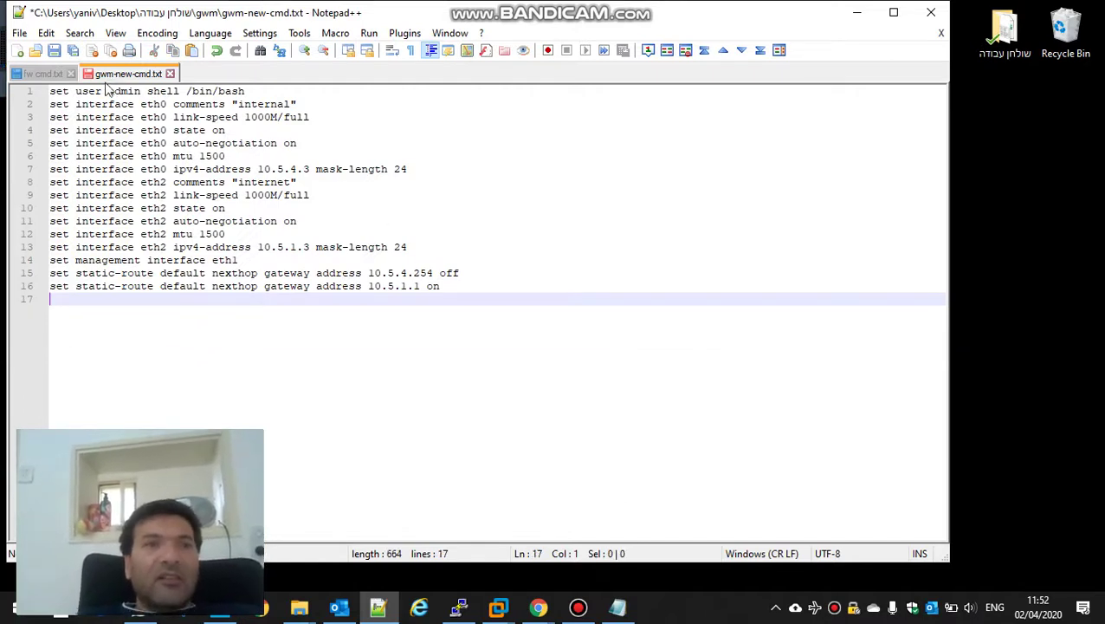
# Step: Save gwm-new-cmd.txt and copy all of its set command lines
pyautogui.click(55, 51)
pyautogui.press('Up')
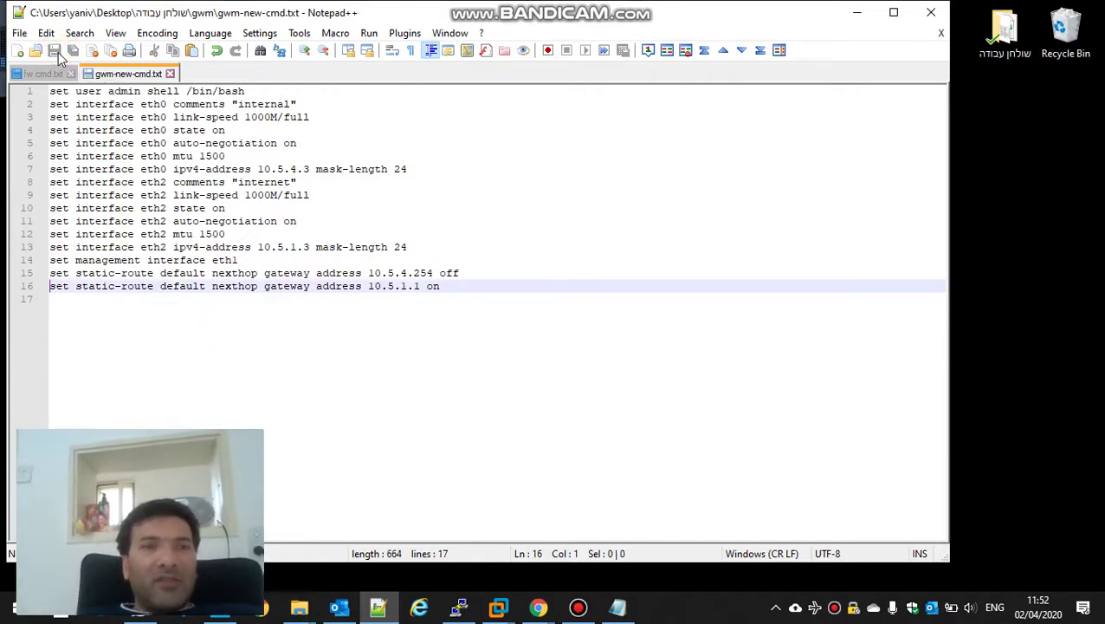
pyautogui.press('Up')
pyautogui.press('Up')
pyautogui.press('Up')
pyautogui.press('Up')
pyautogui.press('Up')
pyautogui.press('Up')
pyautogui.press('Up')
pyautogui.press('Up')
pyautogui.press('Up')
pyautogui.press('Up')
pyautogui.press('Up')
pyautogui.press('Up')
pyautogui.press('Up')
pyautogui.press('Up')
pyautogui.press('Up')
pyautogui.hotkey('shift', 'Down')
pyautogui.hotkey('shift', 'Down')
pyautogui.hotkey('shift', 'Down')
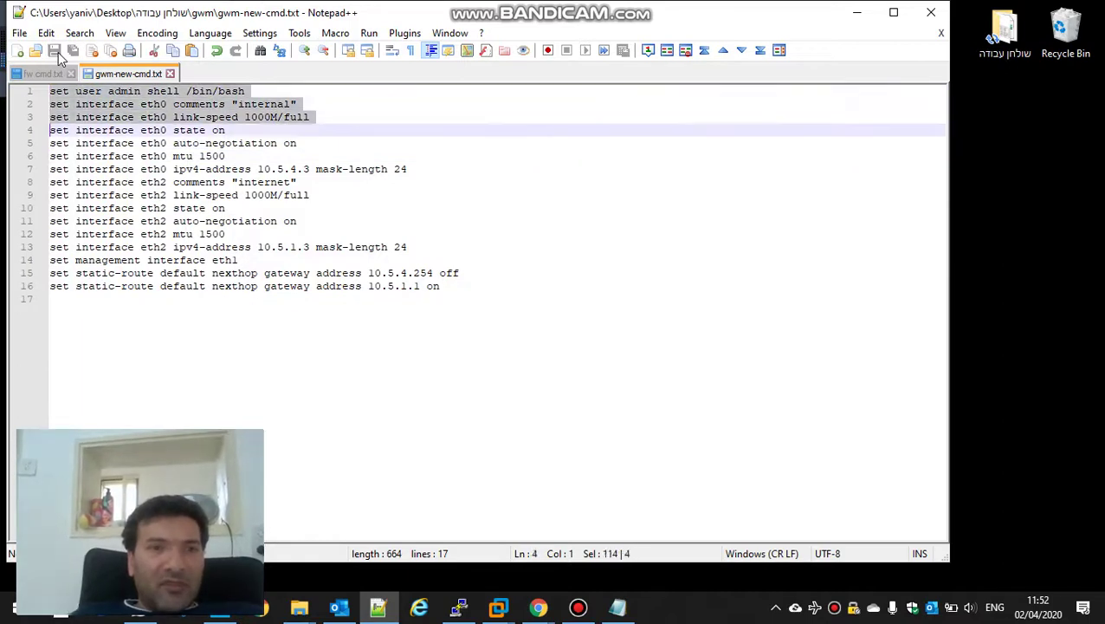
pyautogui.hotkey('shift', 'Down')
pyautogui.hotkey('shift', 'Down')
pyautogui.hotkey('shift', 'Down')
pyautogui.hotkey('shift', 'Down')
pyautogui.hotkey('shift', 'Down')
pyautogui.hotkey('shift', 'Down')
pyautogui.hotkey('shift', 'Down')
pyautogui.hotkey('shift', 'Down')
pyautogui.hotkey('shift', 'Down')
pyautogui.hotkey('shift', 'Down')
pyautogui.hotkey('shift', 'Down')
pyautogui.hotkey('shift', 'Down')
pyautogui.hotkey('shift', 'Down')
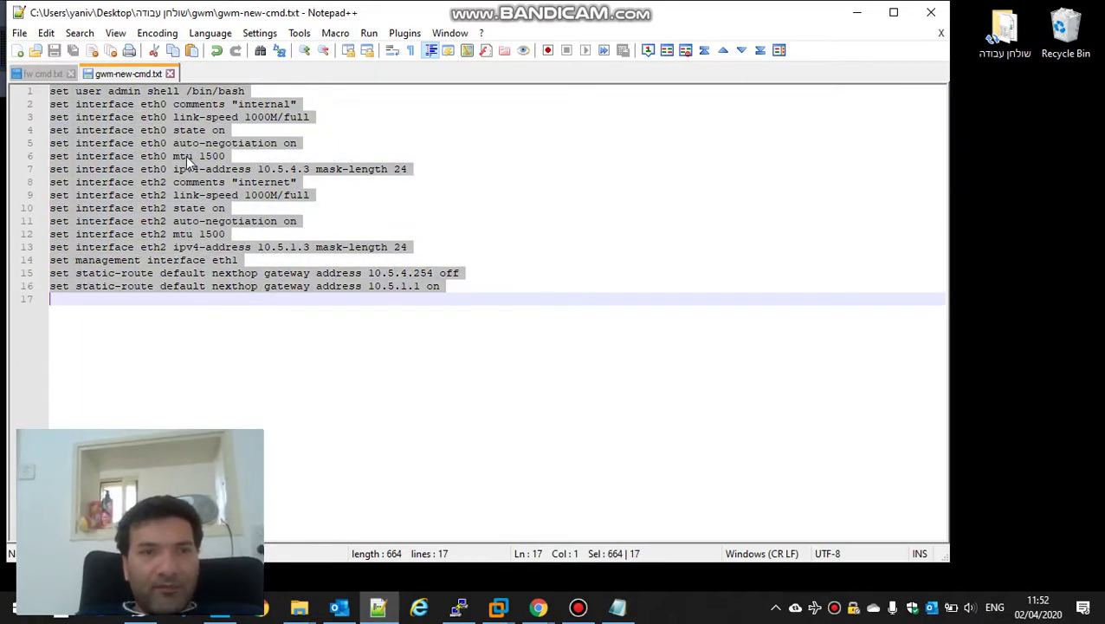
pyautogui.rightClick(185, 157)
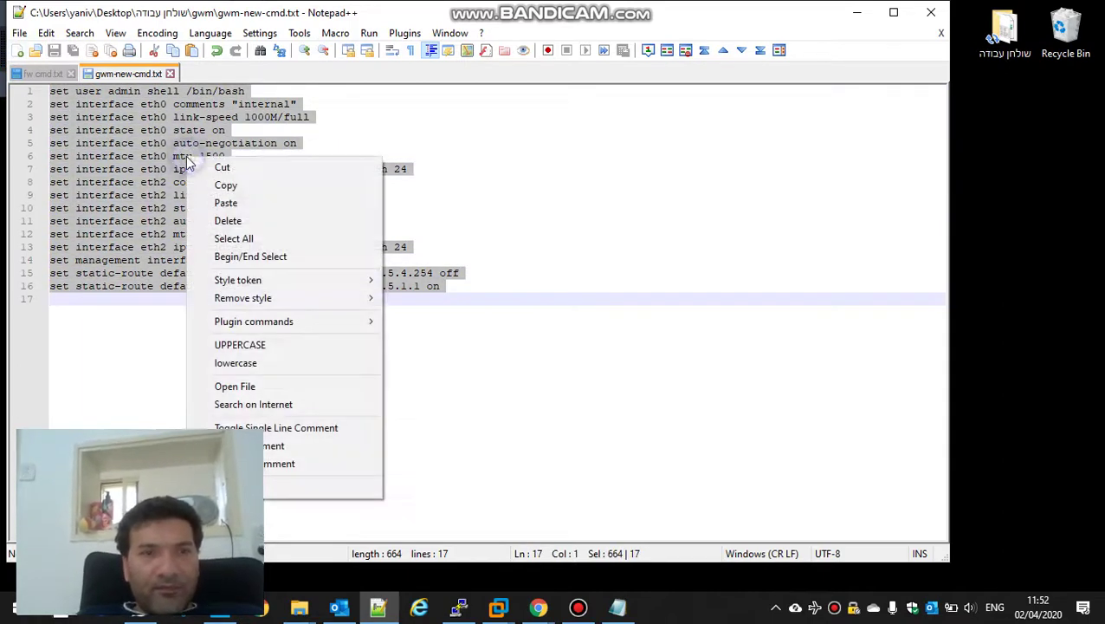
pyautogui.click(225, 184)
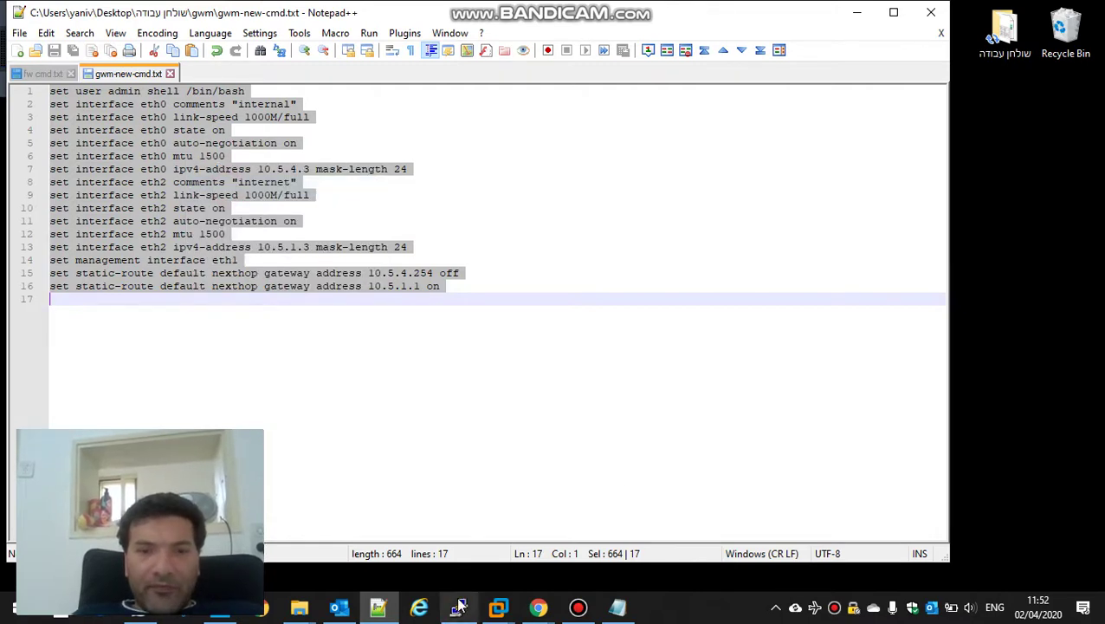
pyautogui.click(459, 607)
# Step: Restart the PuTTY session to 10.5.5.3, accept the new host key, and log in as admin
pyautogui.rightClick(669, 106)
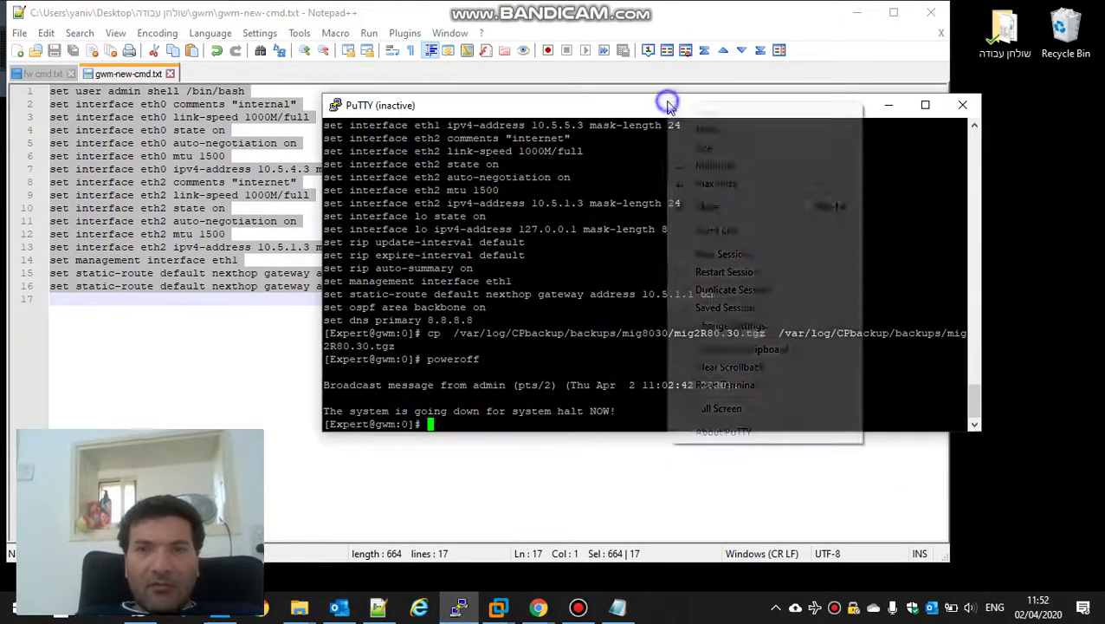
pyautogui.click(724, 271)
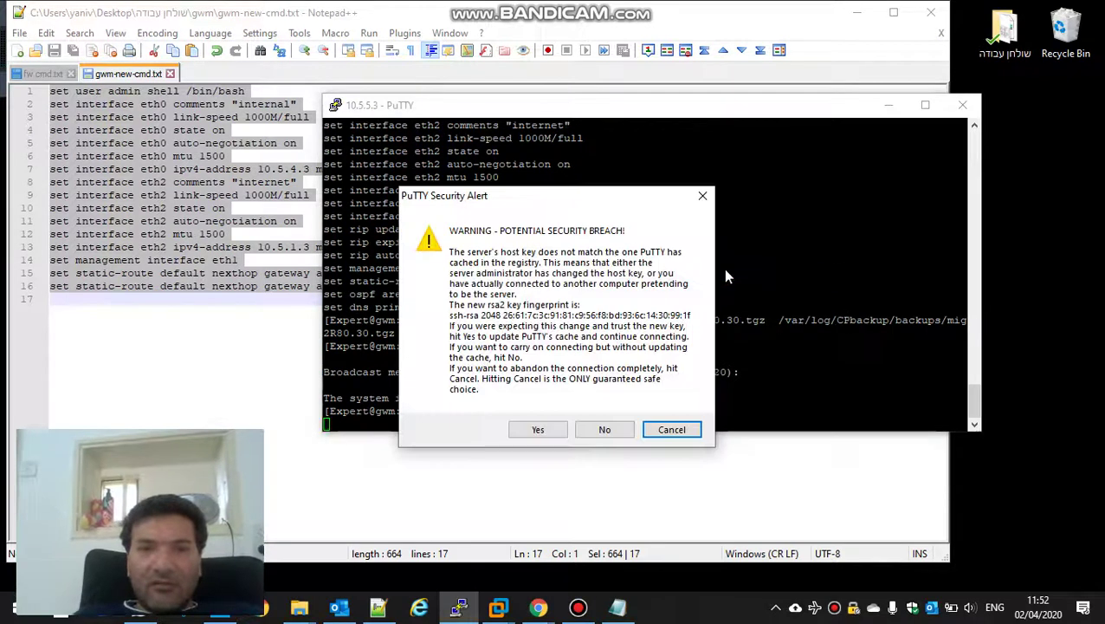
pyautogui.click(538, 430)
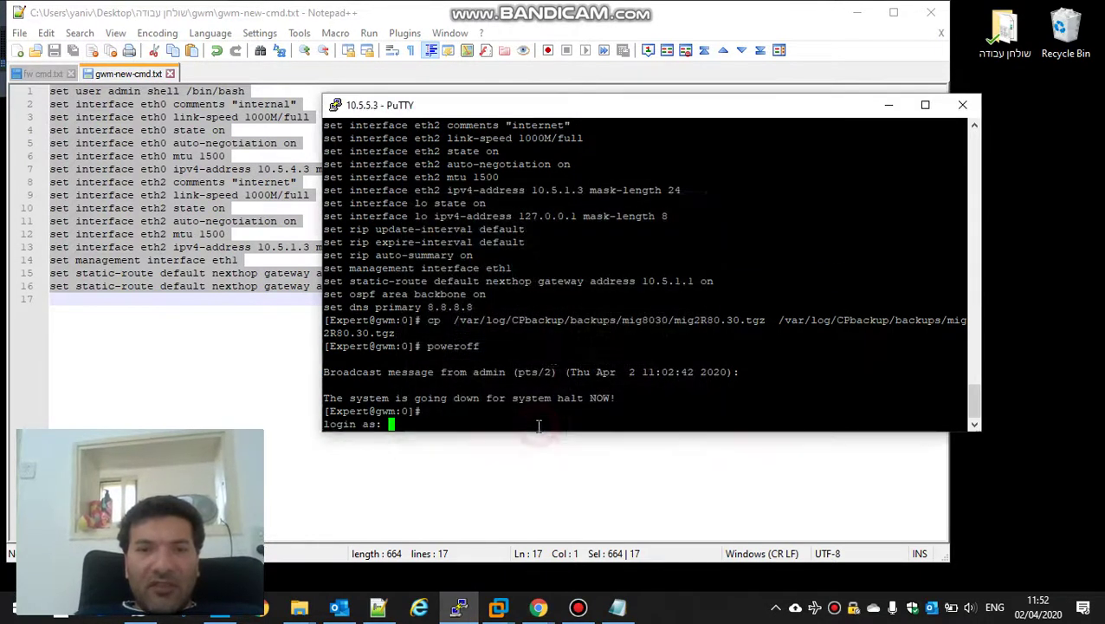
pyautogui.write('admin')
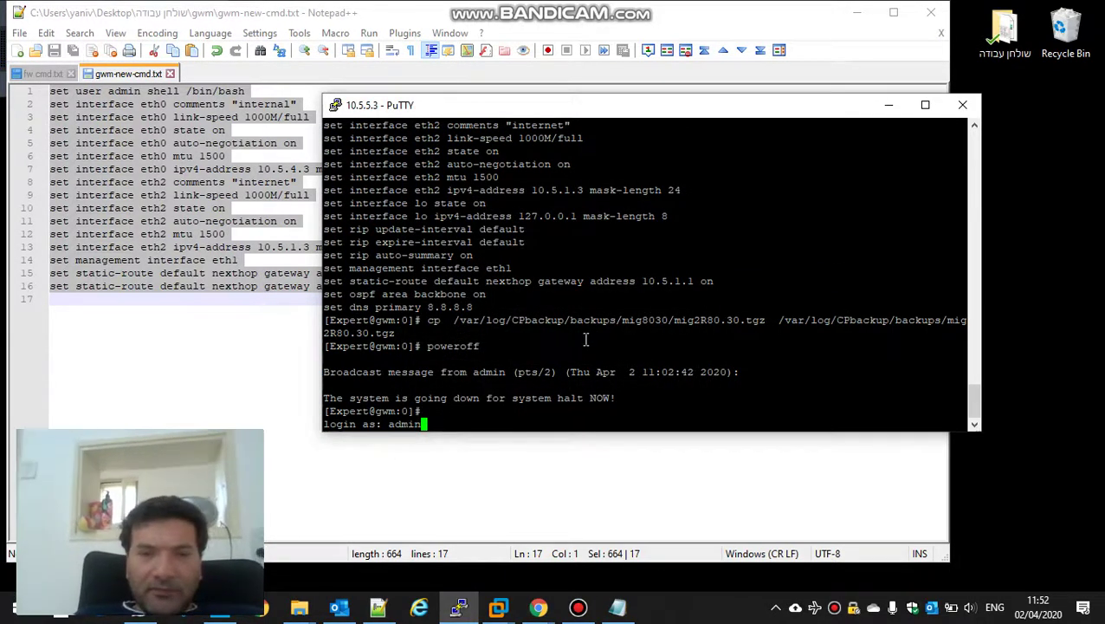
pyautogui.press('Return')
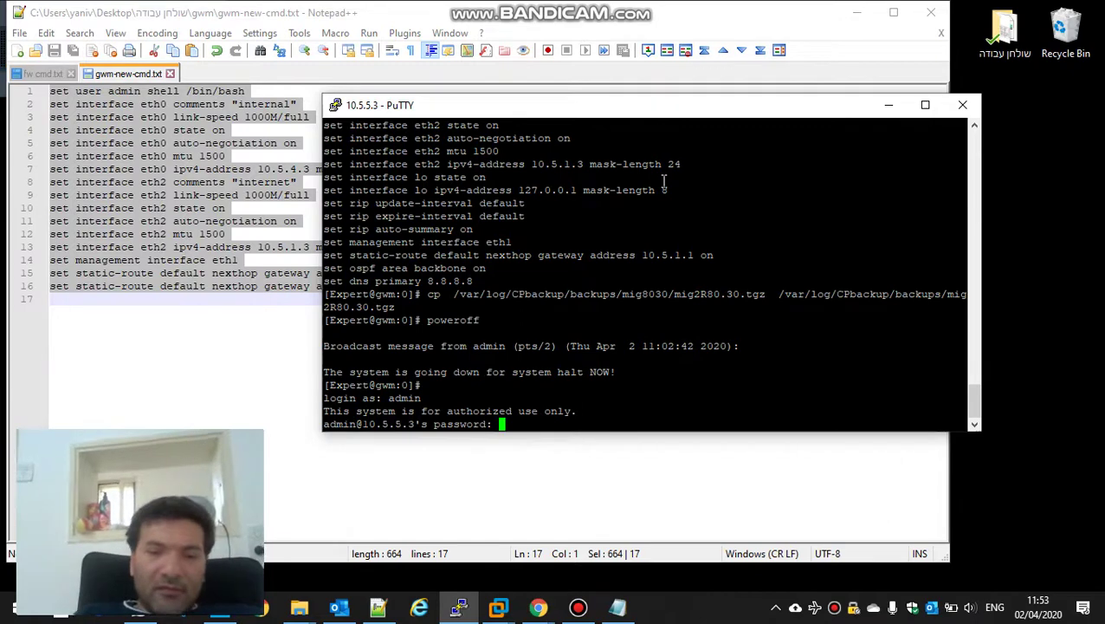
pyautogui.press('Return')
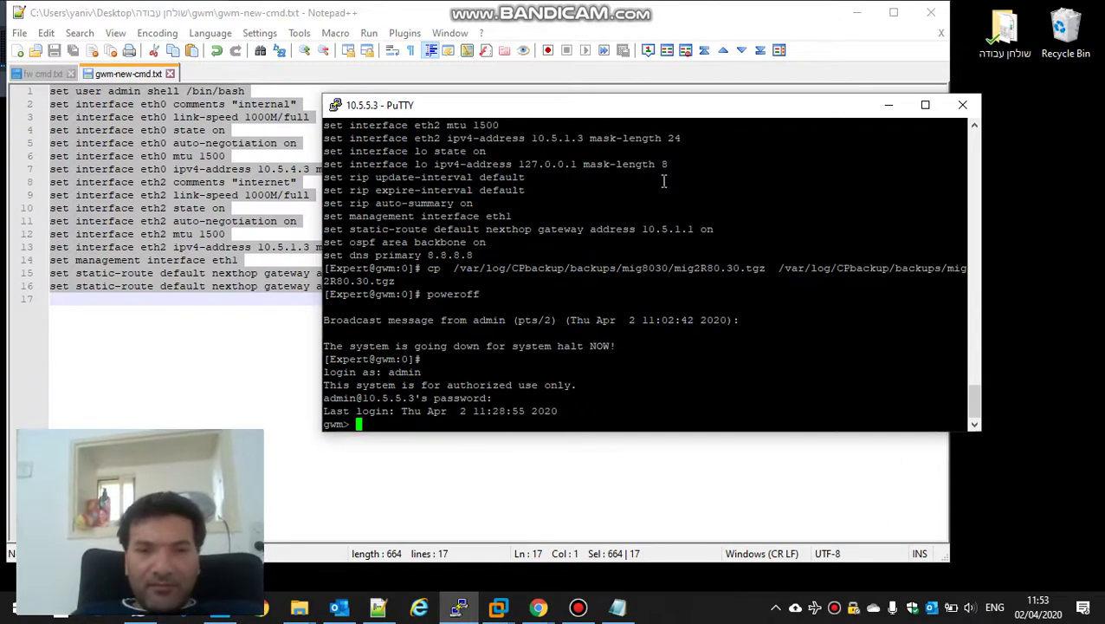
# Step: Paste the sixteen copied set commands into the gwm> shell
pyautogui.write('s')
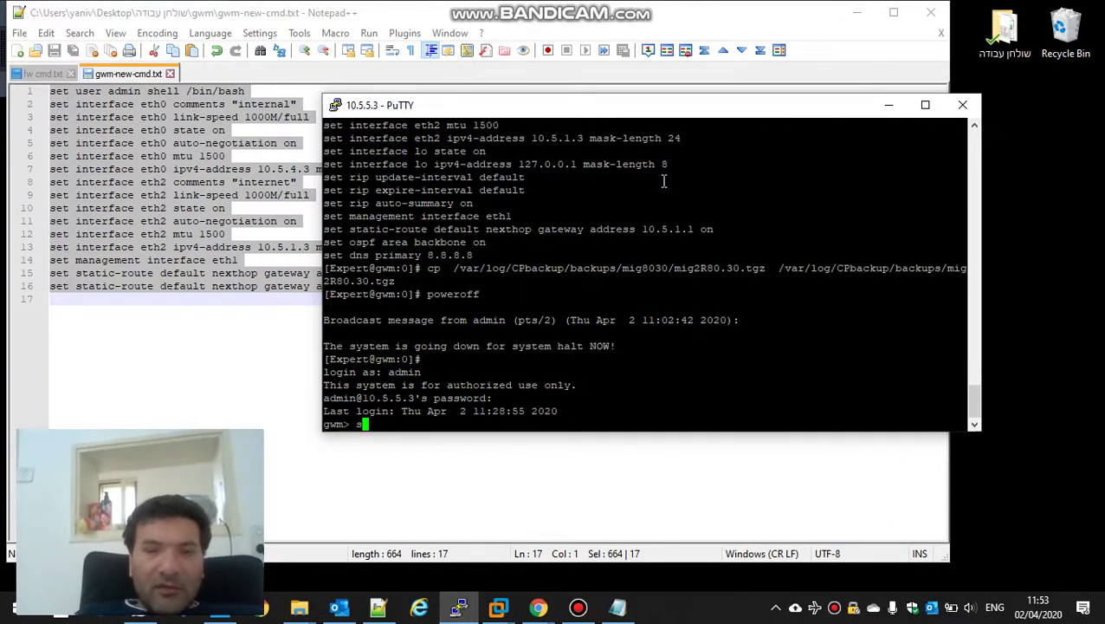
pyautogui.press('BackSpace')
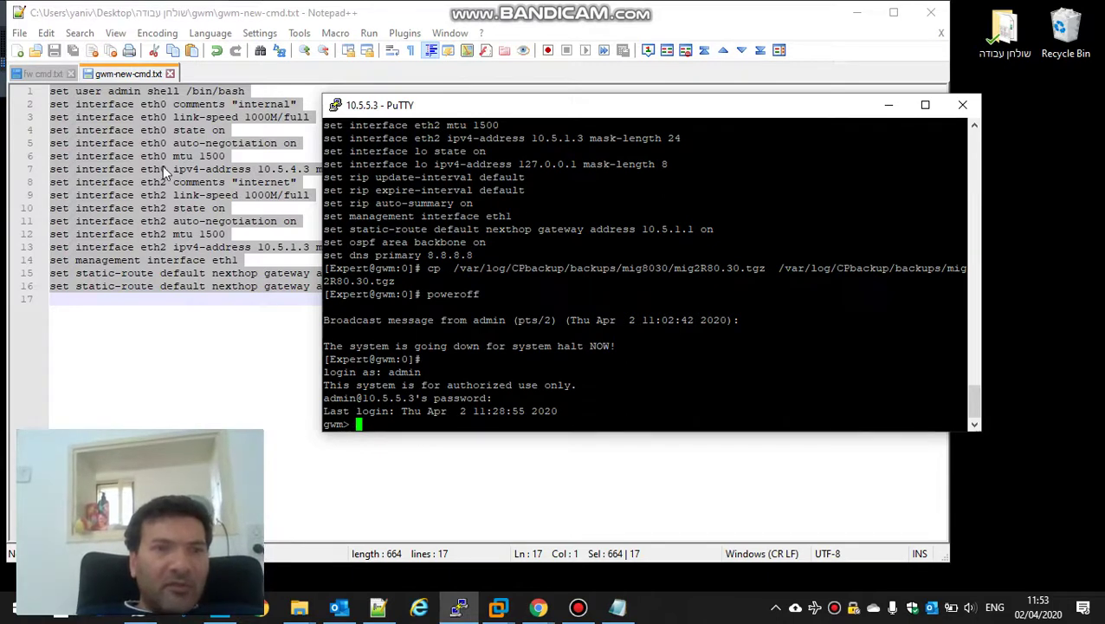
pyautogui.moveTo(450, 106); pyautogui.dragTo(485, 105)
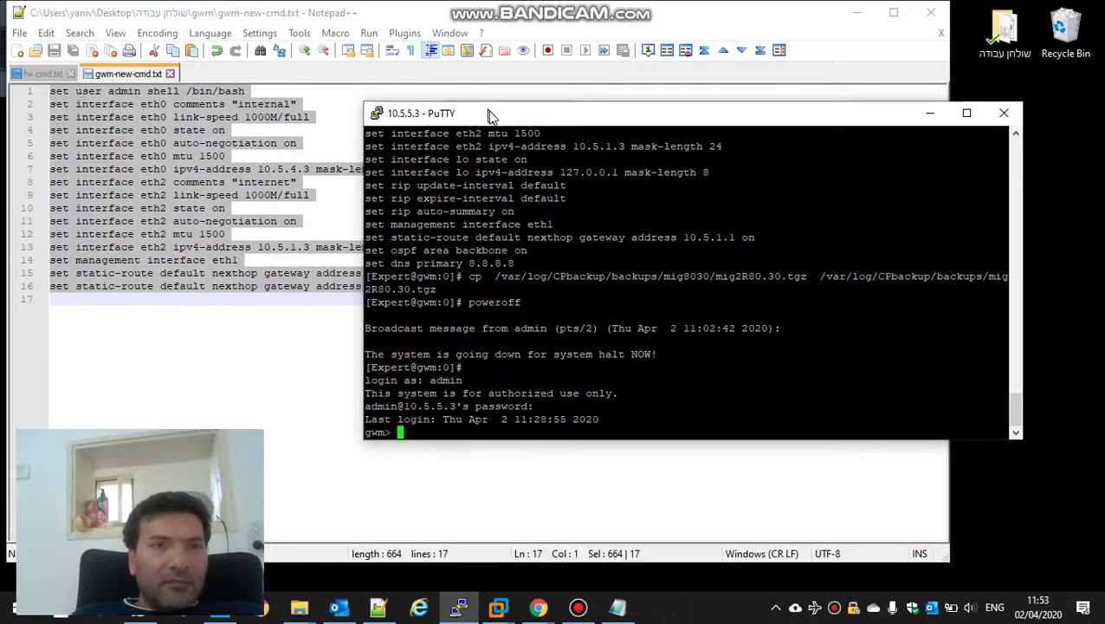
pyautogui.rightClick(531, 257)
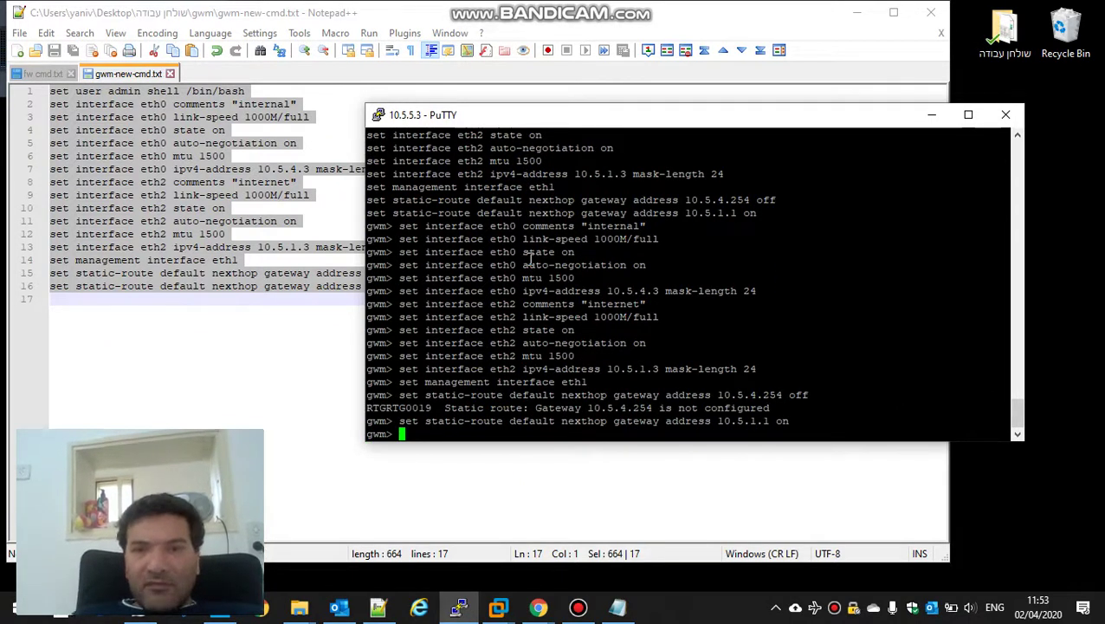
# Step: Run 'show configuration static-route' to list the gateway's static routes
pyautogui.write('show co')
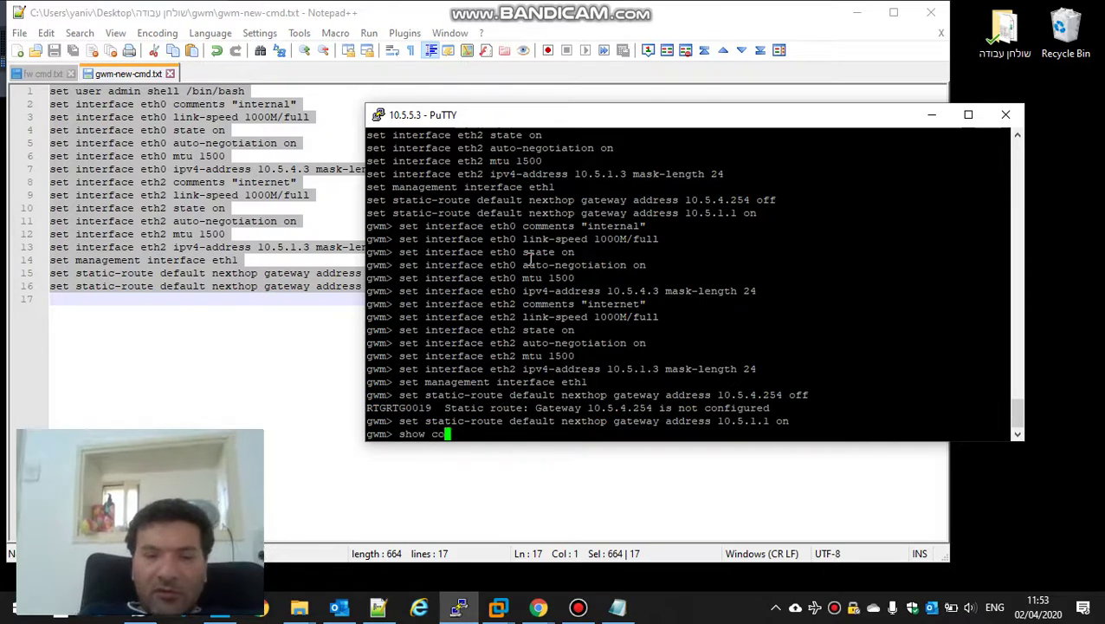
pyautogui.write('nfigur')
pyautogui.press('Tab')
pyautogui.write('stta')
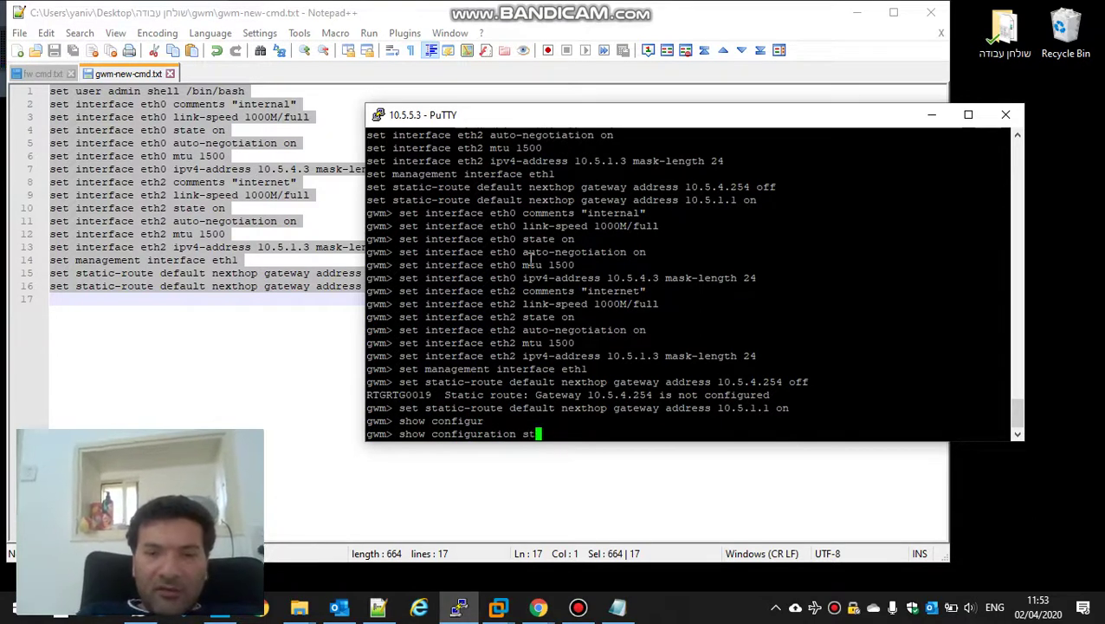
pyautogui.press('BackSpace')
pyautogui.press('BackSpace')
pyautogui.write('ati')
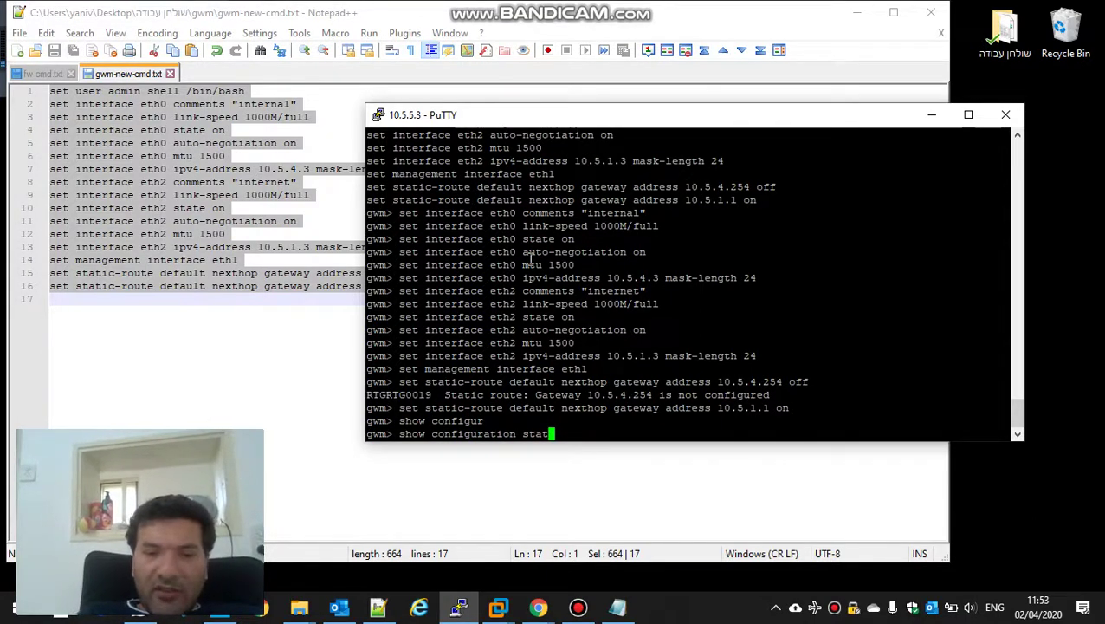
pyautogui.write('c-r')
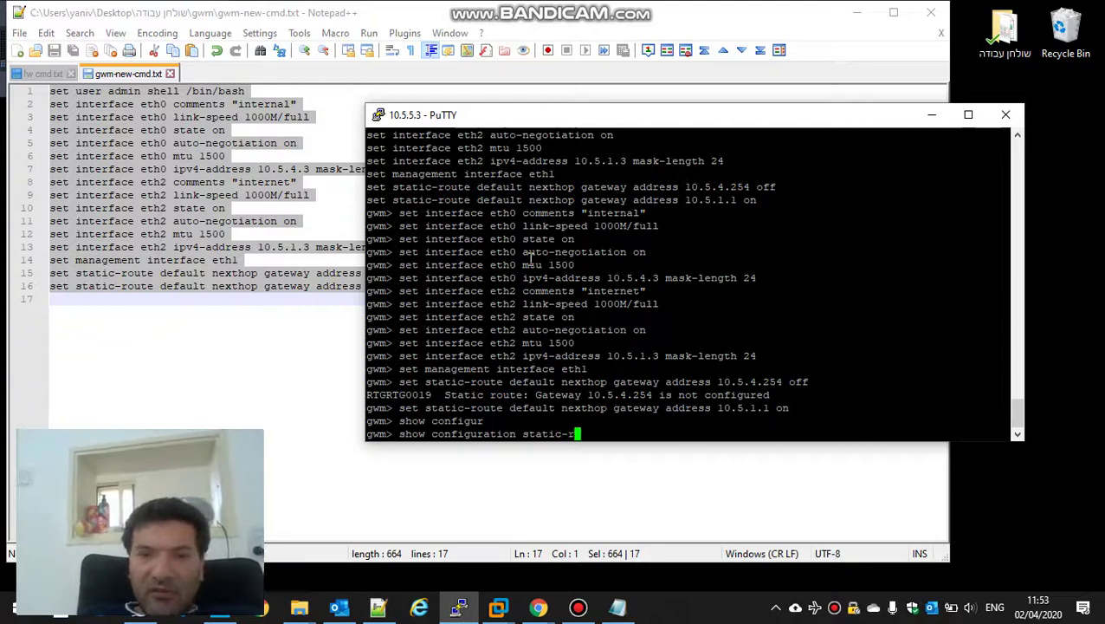
pyautogui.press('Tab')
pyautogui.press('Return')
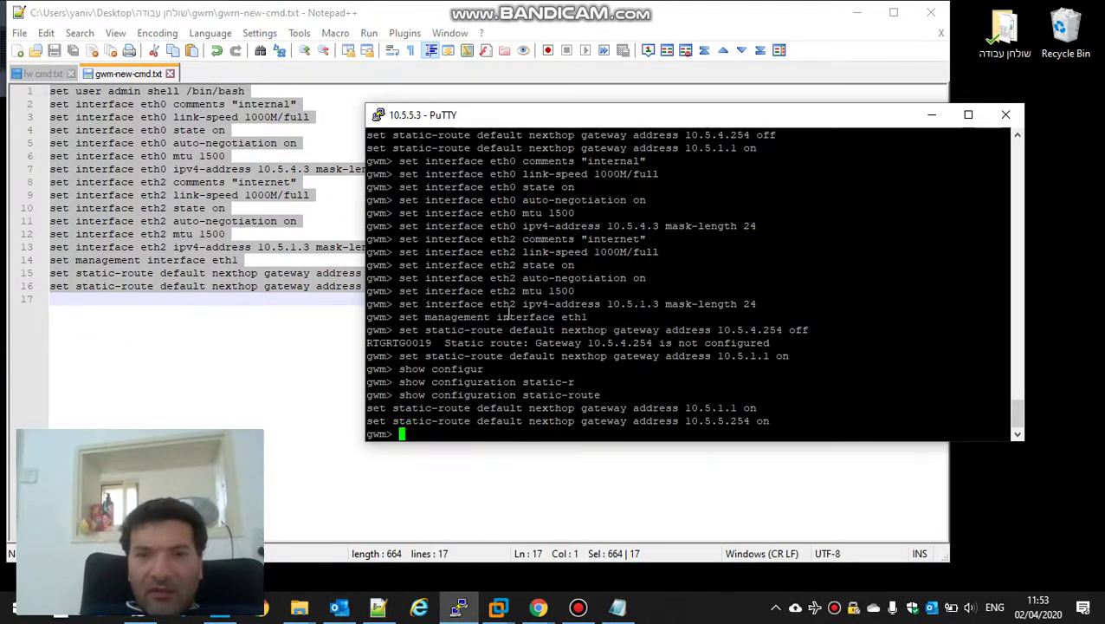
# Step: Copy the 10.5.5.254 default route line and paste it at the prompt
pyautogui.moveTo(366, 408); pyautogui.dragTo(391, 408)
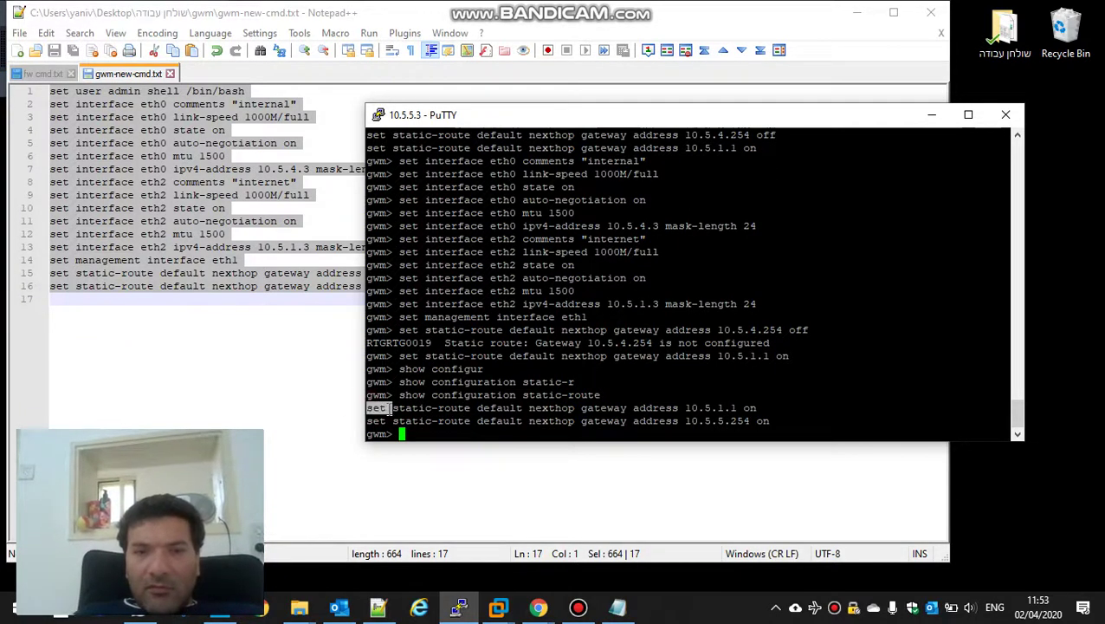
pyautogui.click(395, 419)
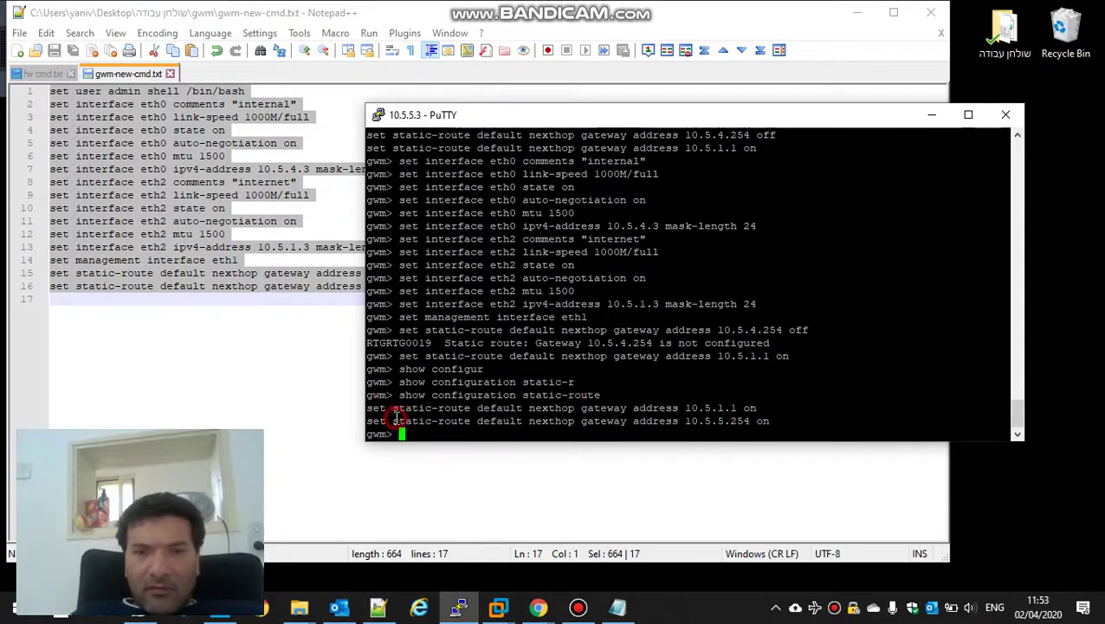
pyautogui.moveTo(366, 421); pyautogui.dragTo(762, 425)
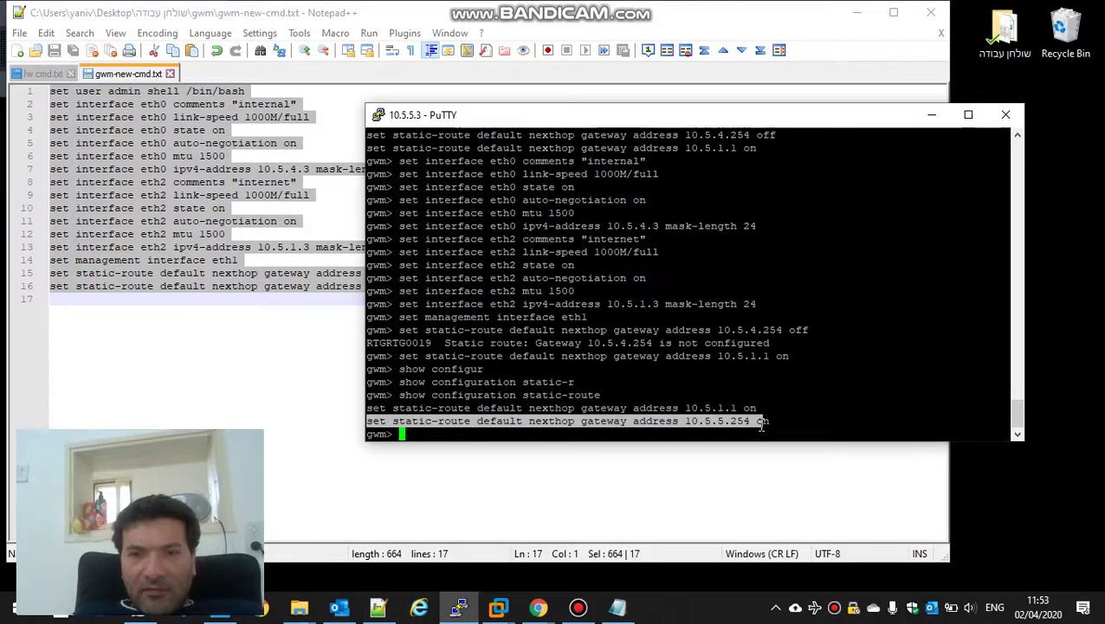
pyautogui.rightClick(761, 424)
# Step: Change the pasted 10.5.5.254 default route to off and run it
pyautogui.click(857, 13)
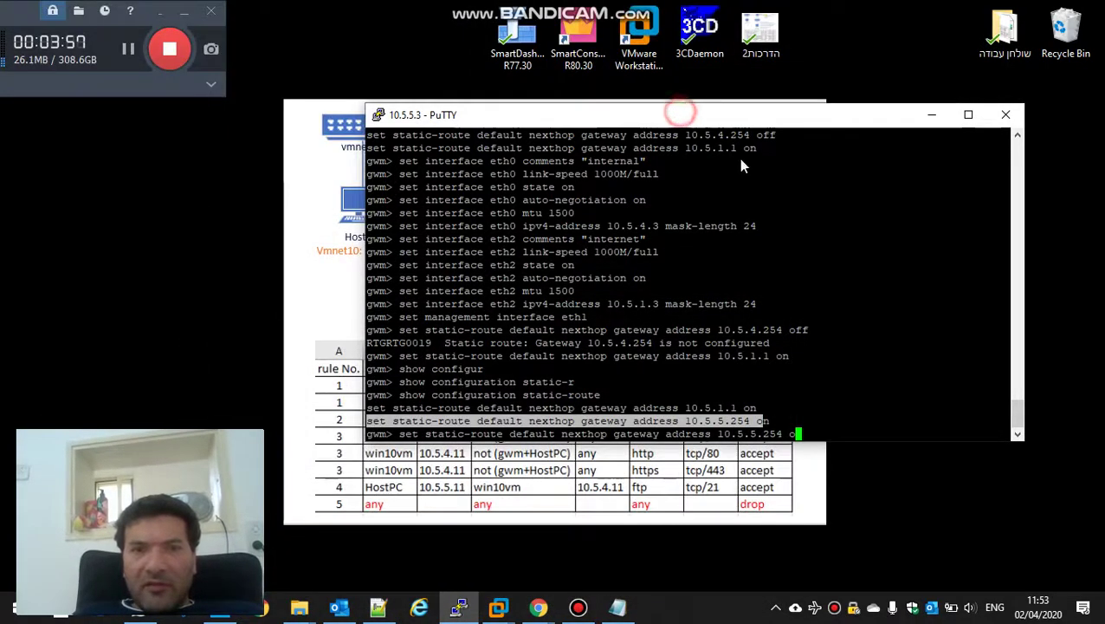
pyautogui.moveTo(682, 116); pyautogui.dragTo(730, 255)
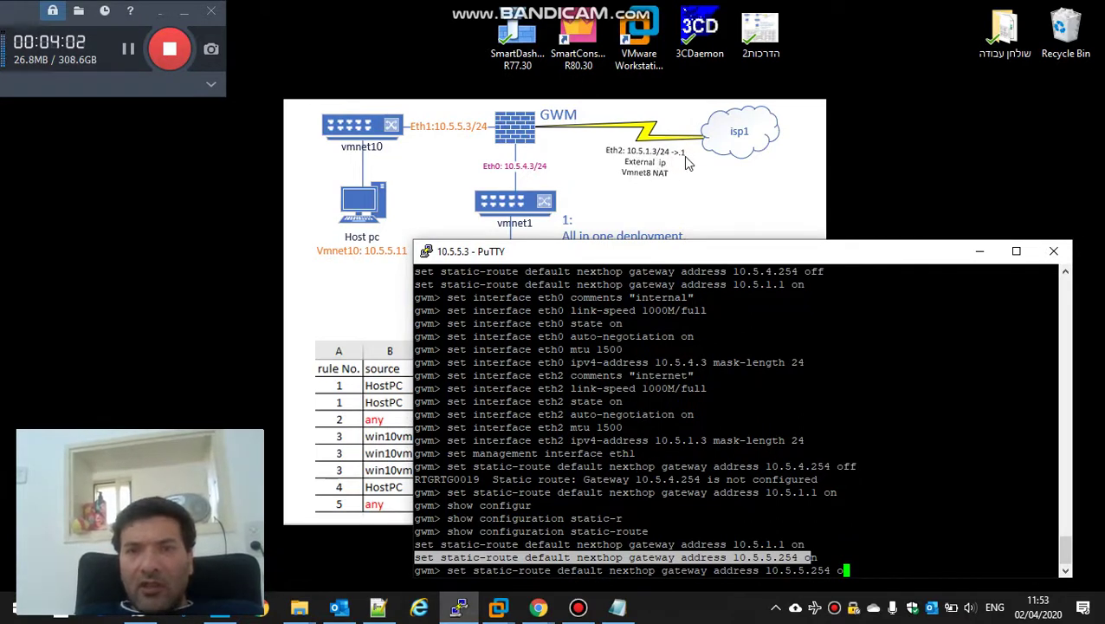
pyautogui.moveTo(722, 256); pyautogui.dragTo(658, 114)
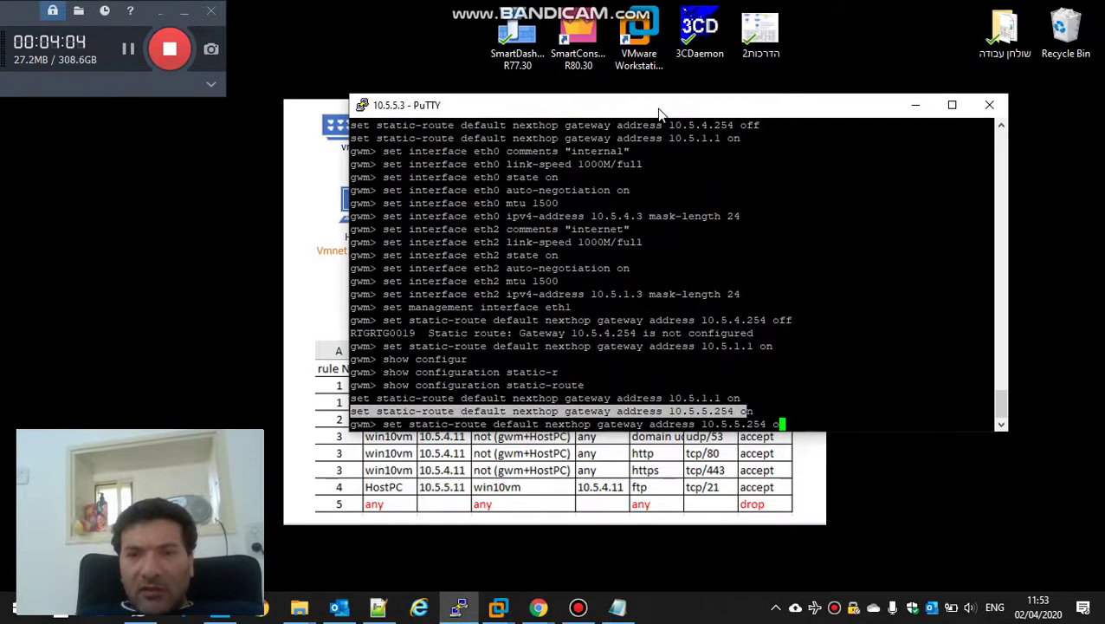
pyautogui.write('ff')
pyautogui.press('Return')
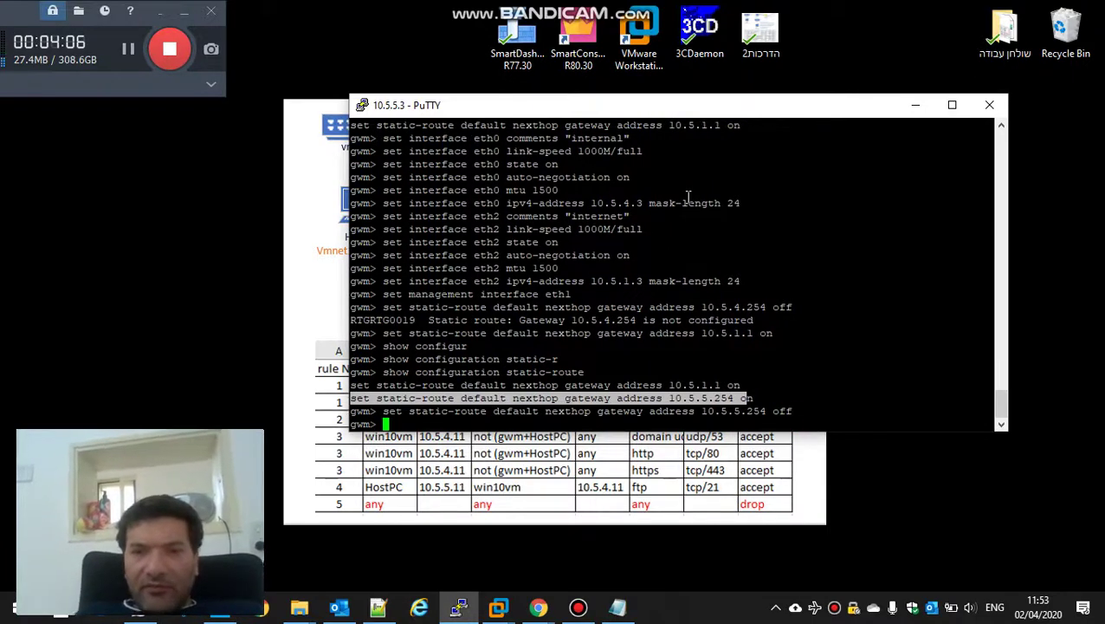
# Step: Save the gateway configuration with 'save config'
pyautogui.write('save config')
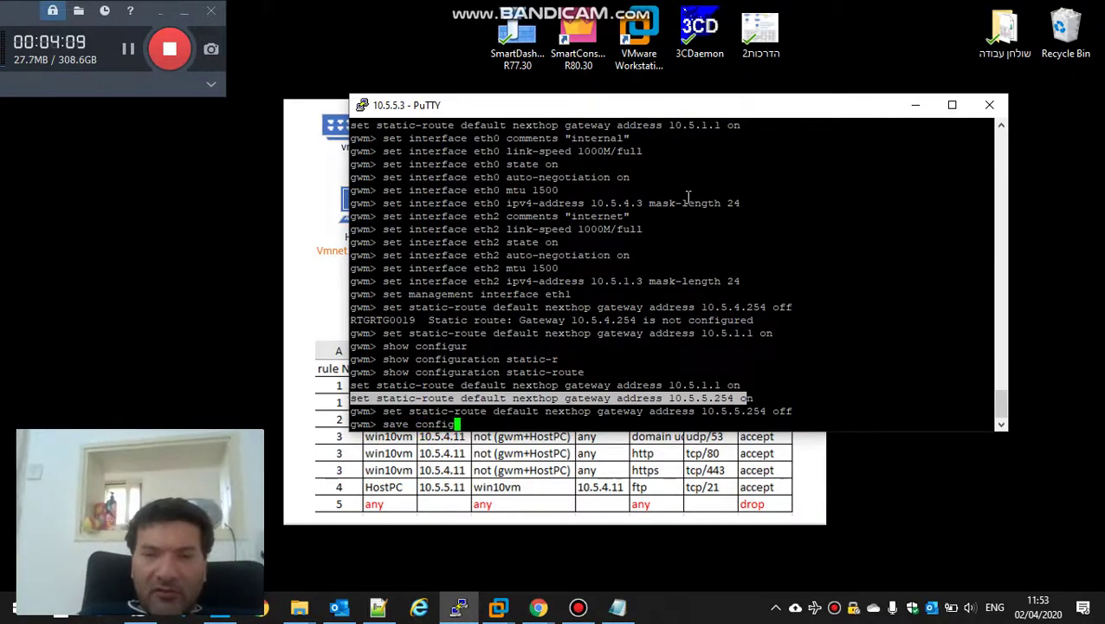
pyautogui.press('Return')
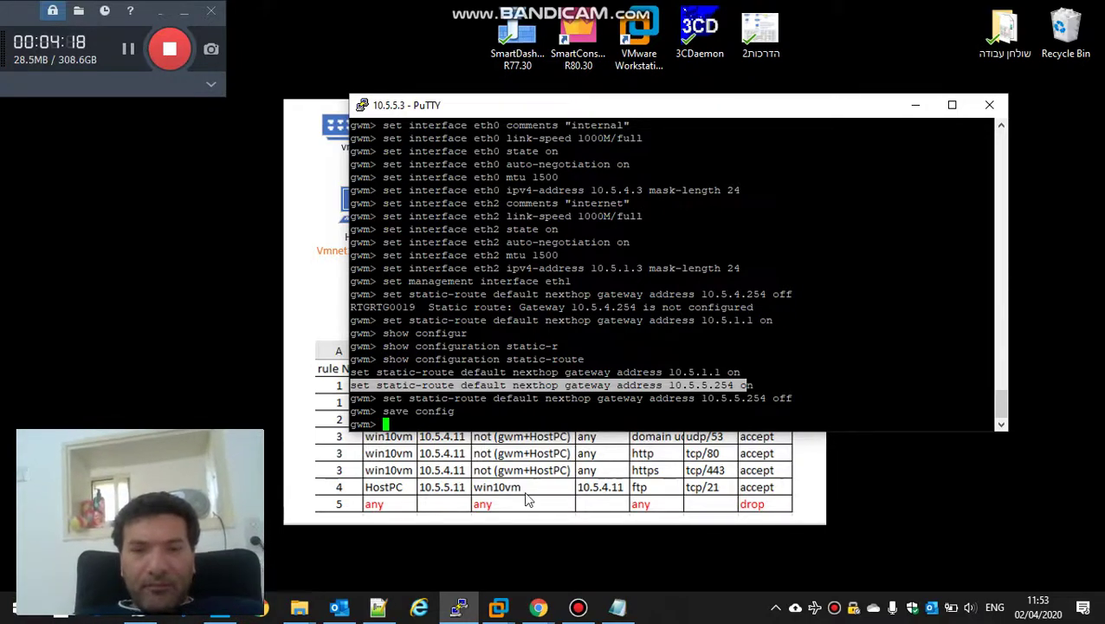
pyautogui.click(377, 607)
# Step: Open the gwm-new session log from the gwm folder
pyautogui.hotkey('ctrl', 'a')
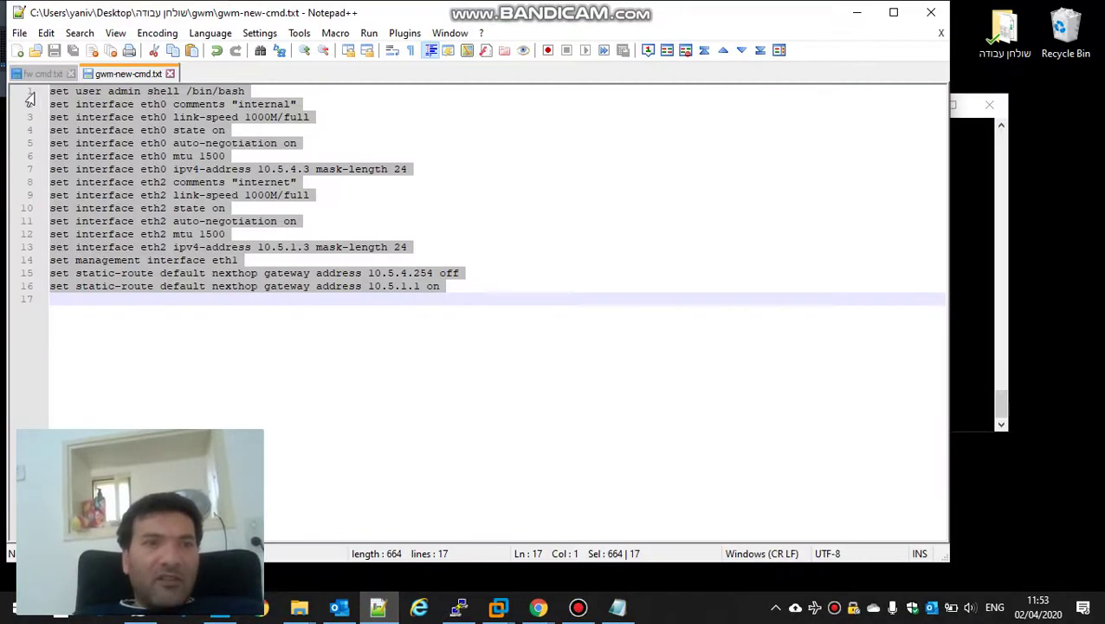
pyautogui.click(19, 33)
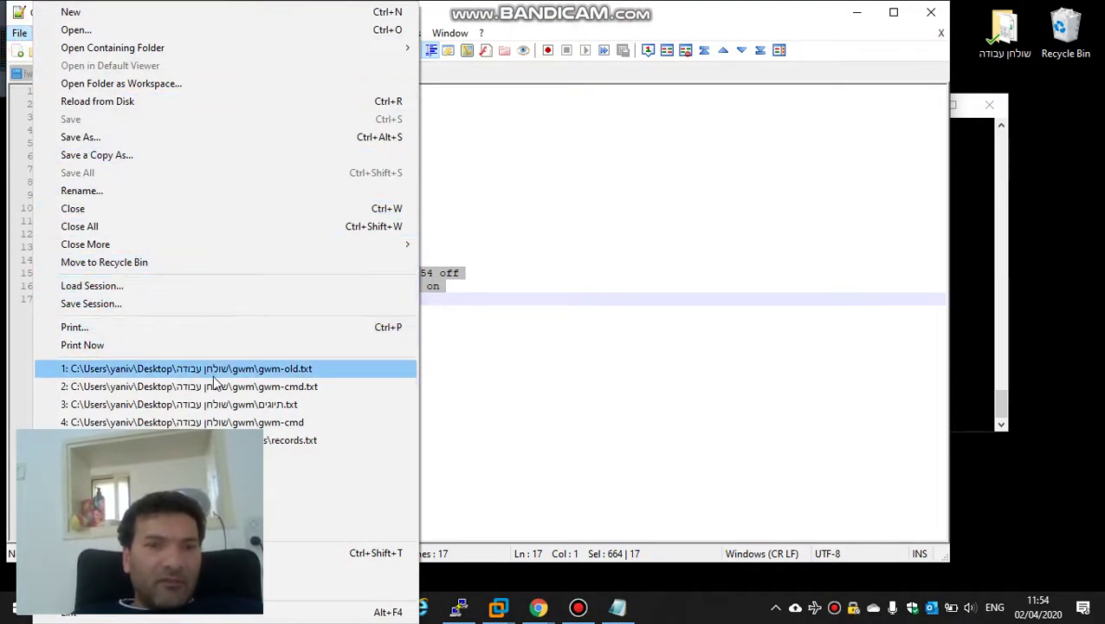
pyautogui.click(86, 31)
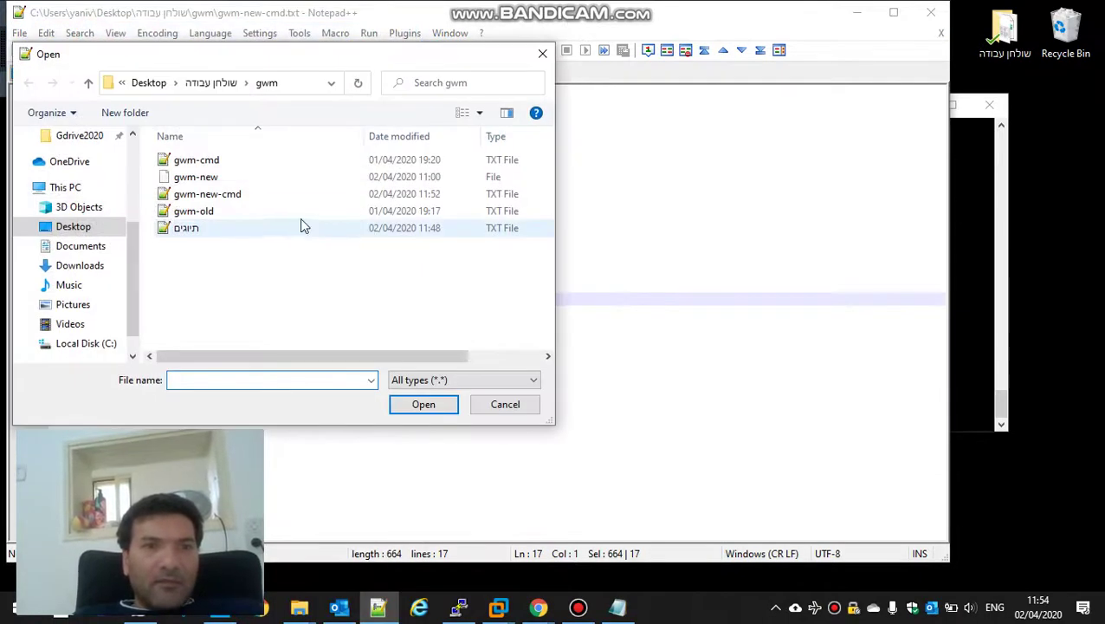
pyautogui.click(217, 177)
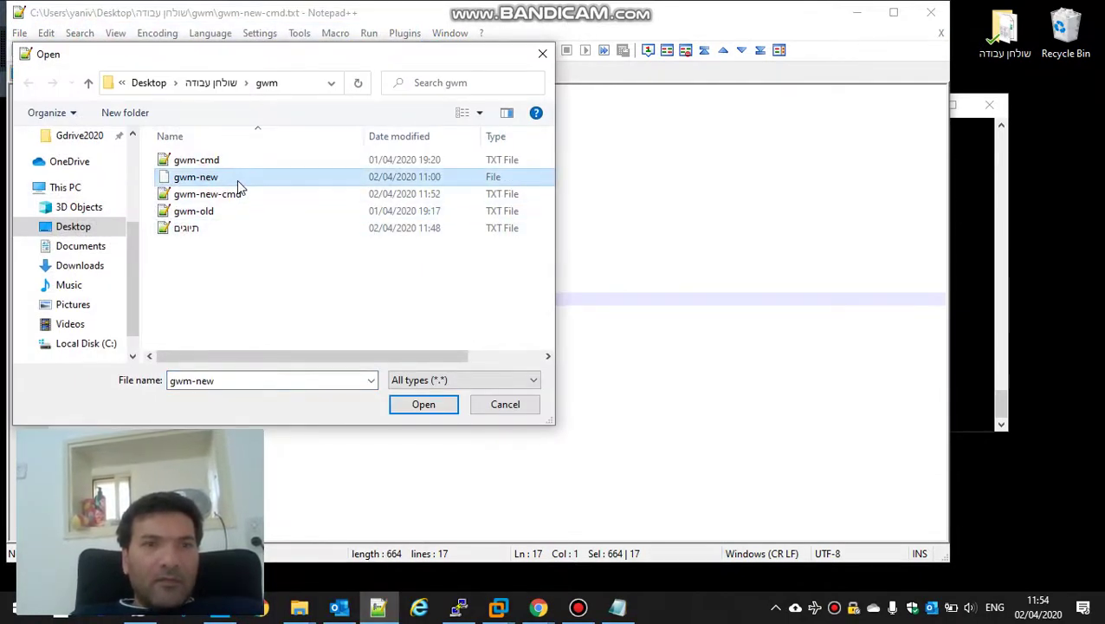
pyautogui.doubleClick(238, 181)
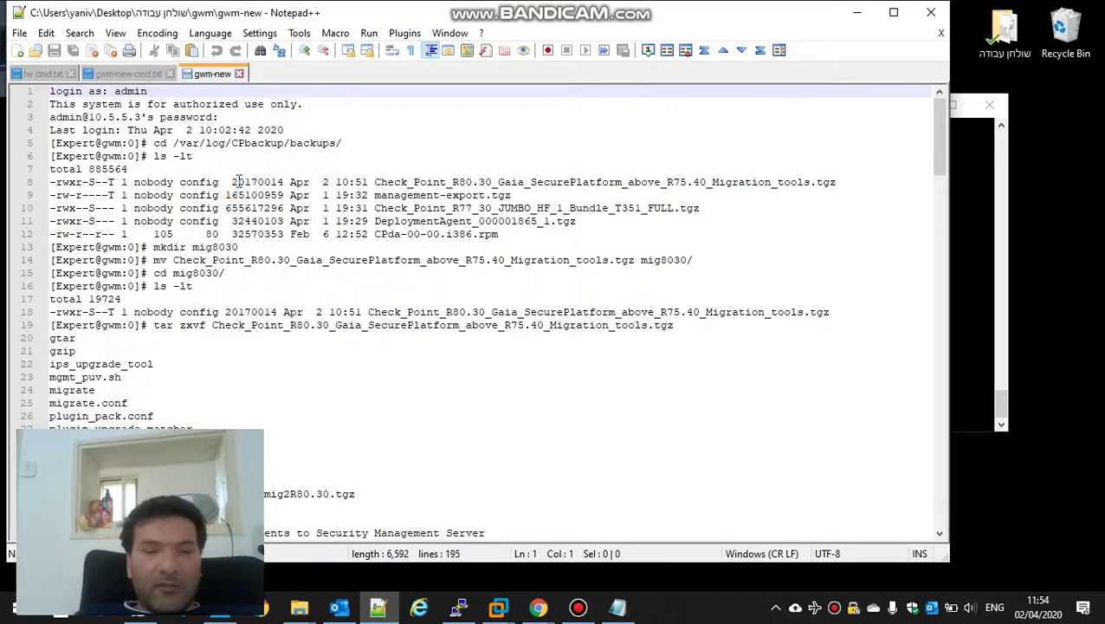
# Step: Search the log for 'expert', review the exported configuration, then minimise Notepad++
pyautogui.hotkey('ctrl', 'f')
pyautogui.write('expert')
pyautogui.press('Return')
pyautogui.press('Return')
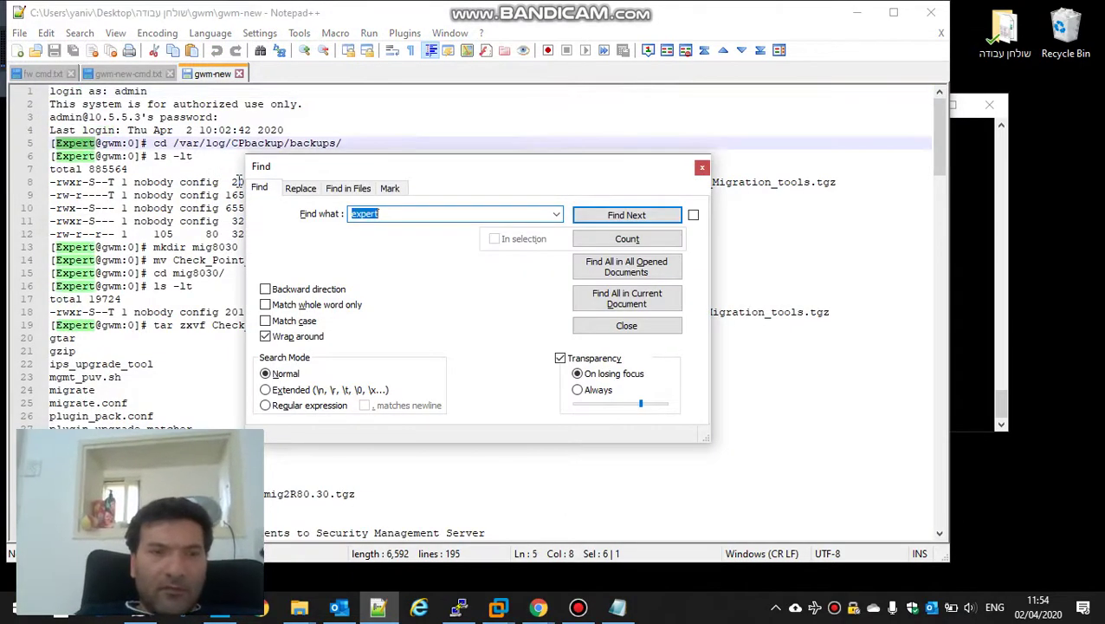
pyautogui.press('Escape')
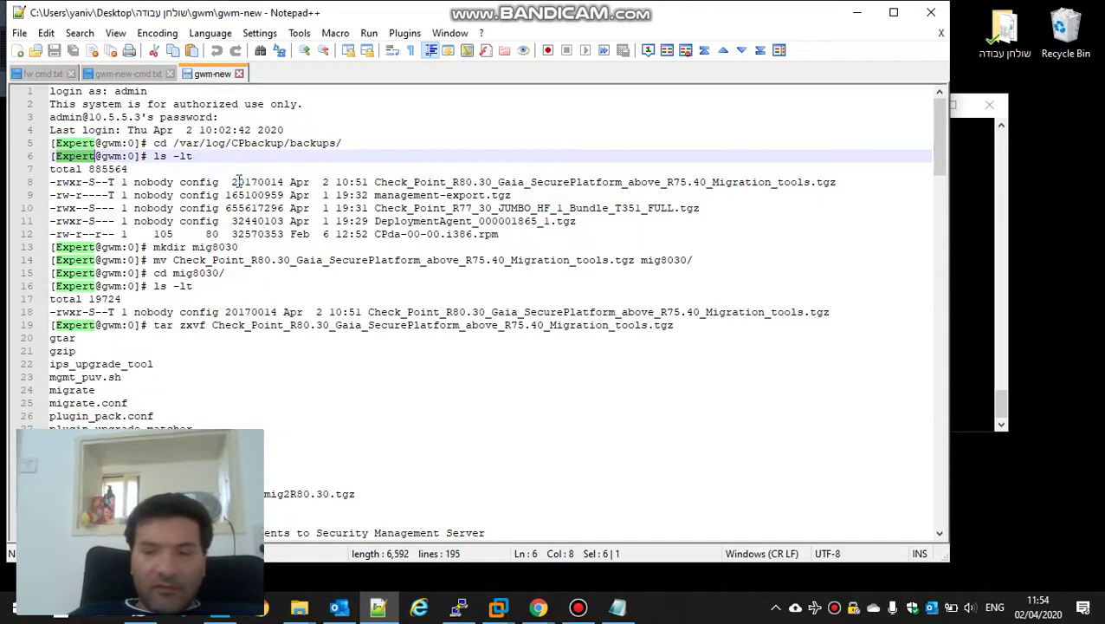
pyautogui.press('pagedown')
pyautogui.press('pagedown')
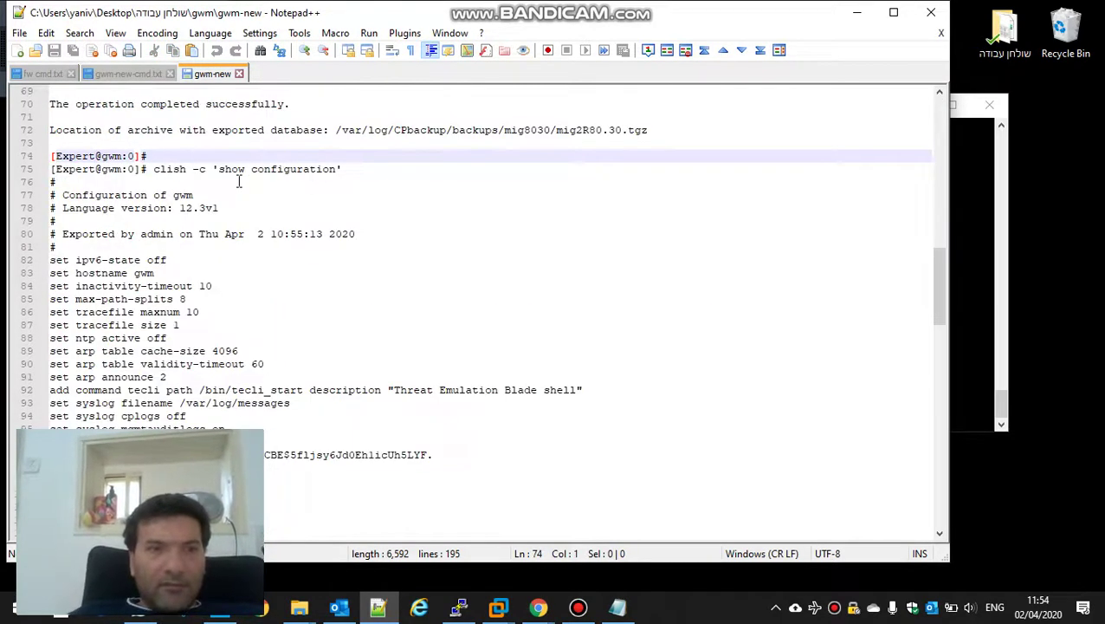
pyautogui.press('Down')
pyautogui.press('Down')
pyautogui.press('Down')
pyautogui.press('Down')
pyautogui.press('Down')
pyautogui.press('Down')
pyautogui.press('Down')
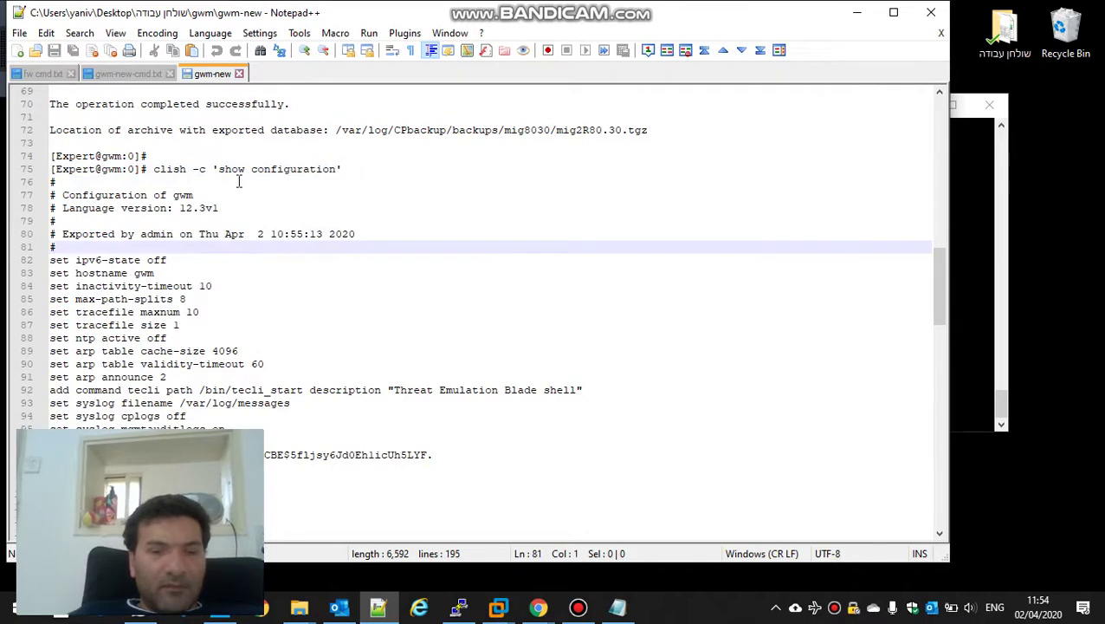
pyautogui.hotkey('ctrl', 'f')
pyautogui.press('Return')
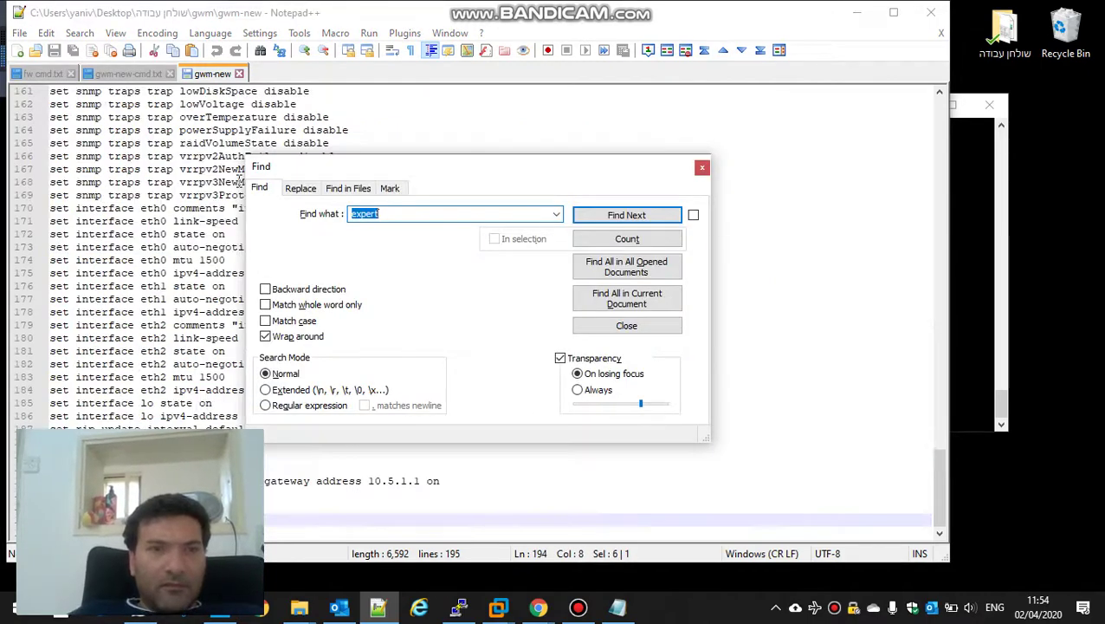
pyautogui.press('Escape')
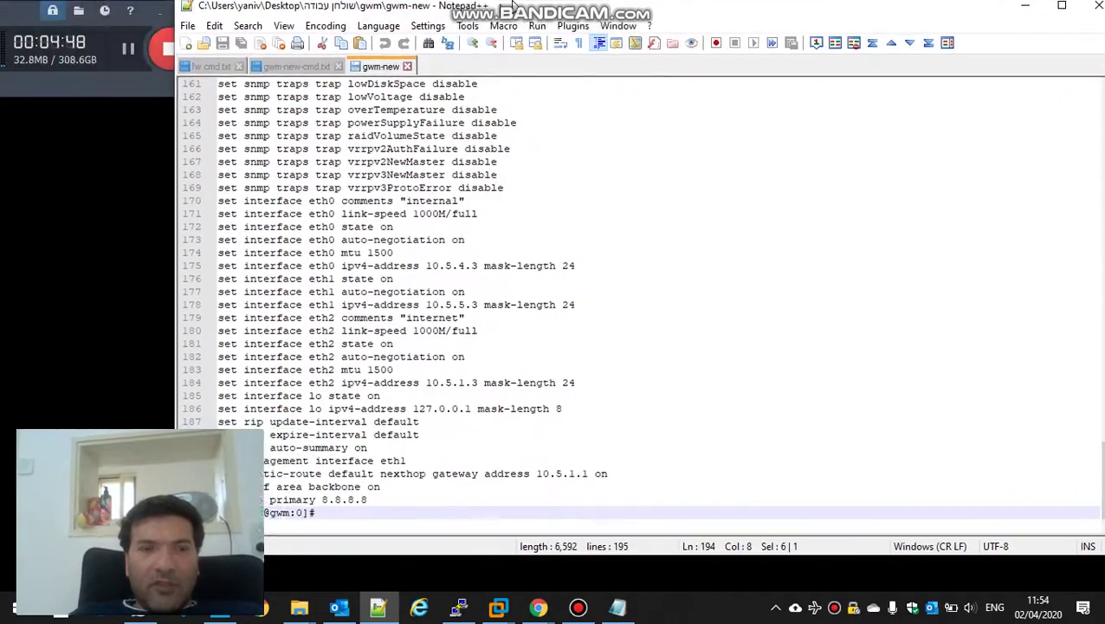
pyautogui.doubleClick(334, 17)
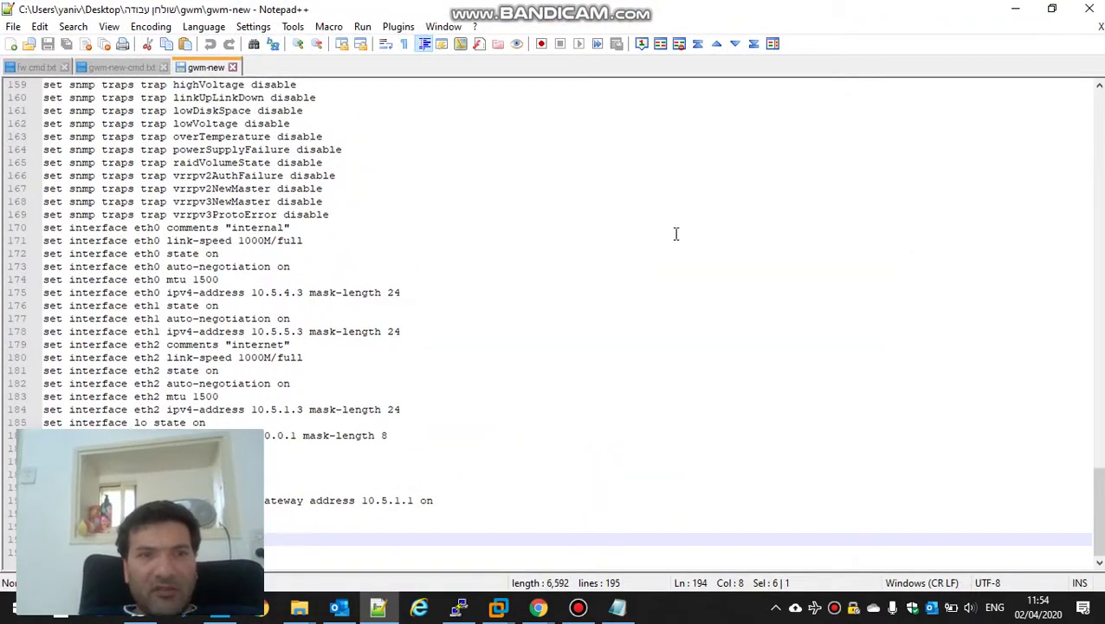
pyautogui.click(1015, 8)
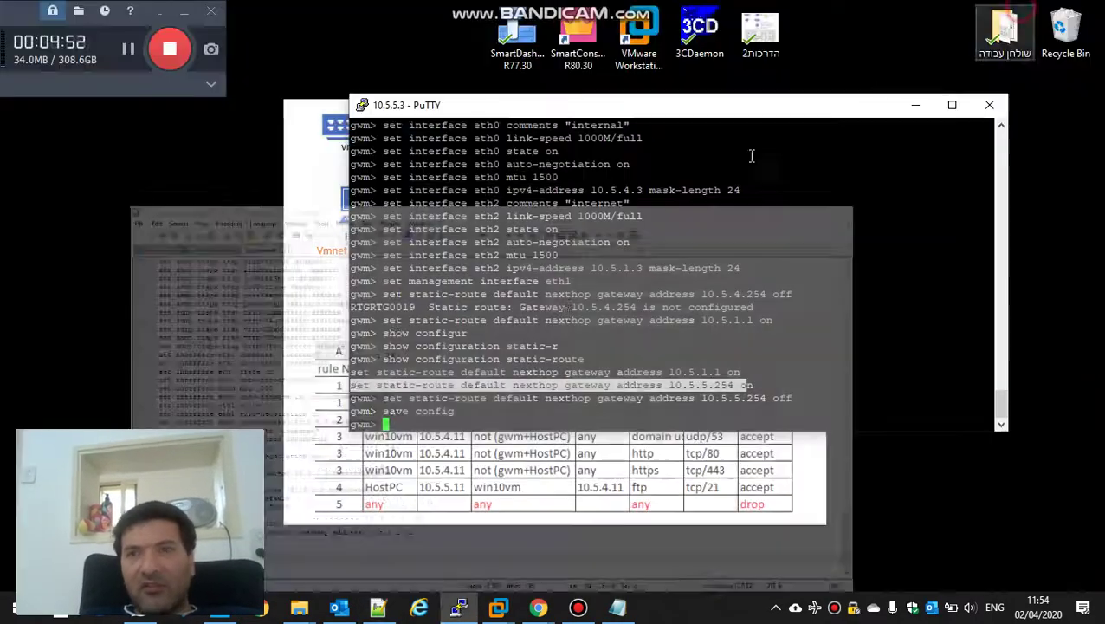
# Step: Set an expert password on the gateway, entered twice, and save the configuration
pyautogui.click(569, 310)
pyautogui.write('exp')
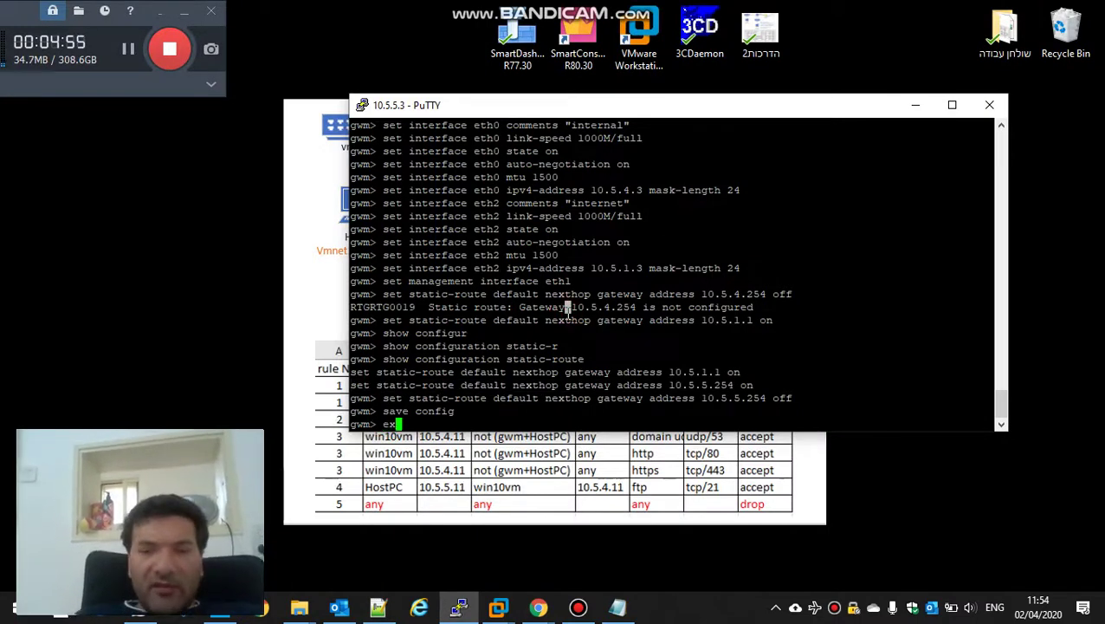
pyautogui.press('Tab')
pyautogui.press('Return')
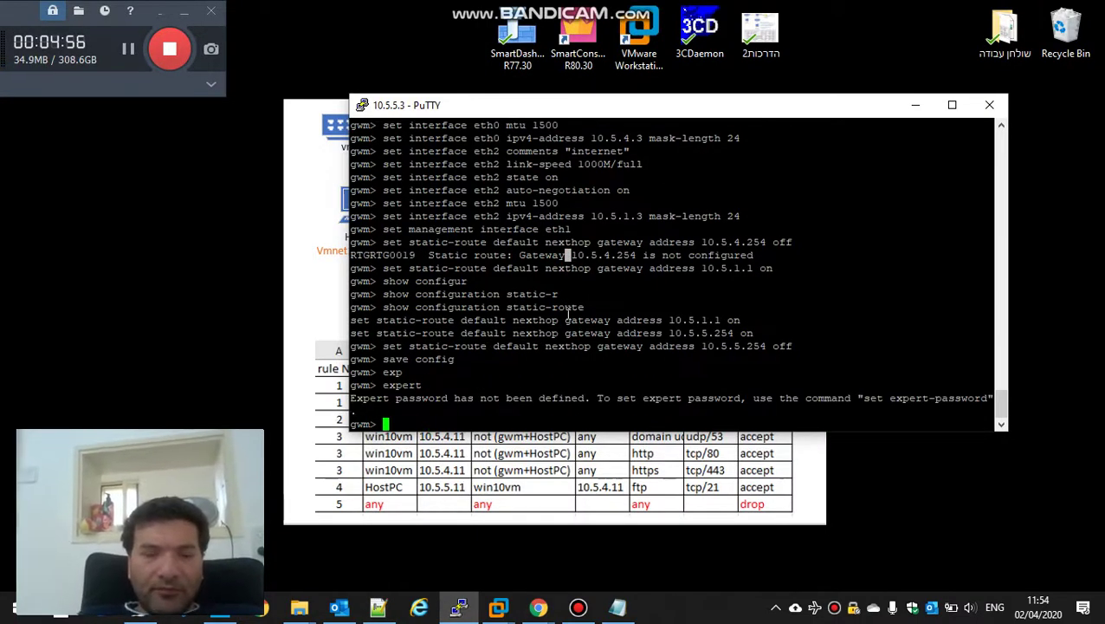
pyautogui.write('set exp')
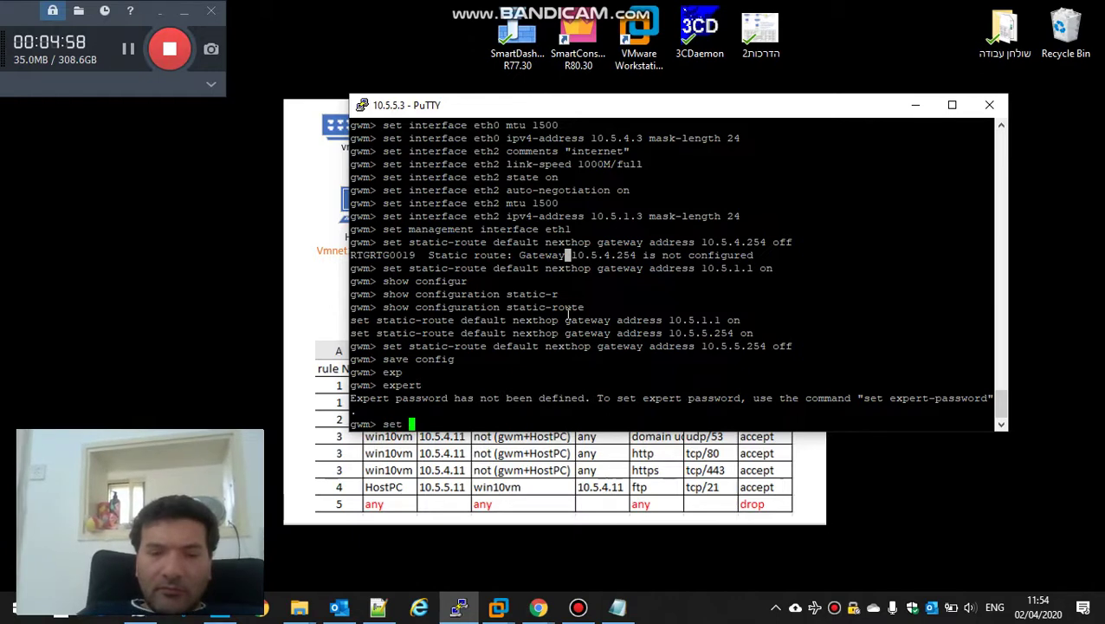
pyautogui.press('Tab')
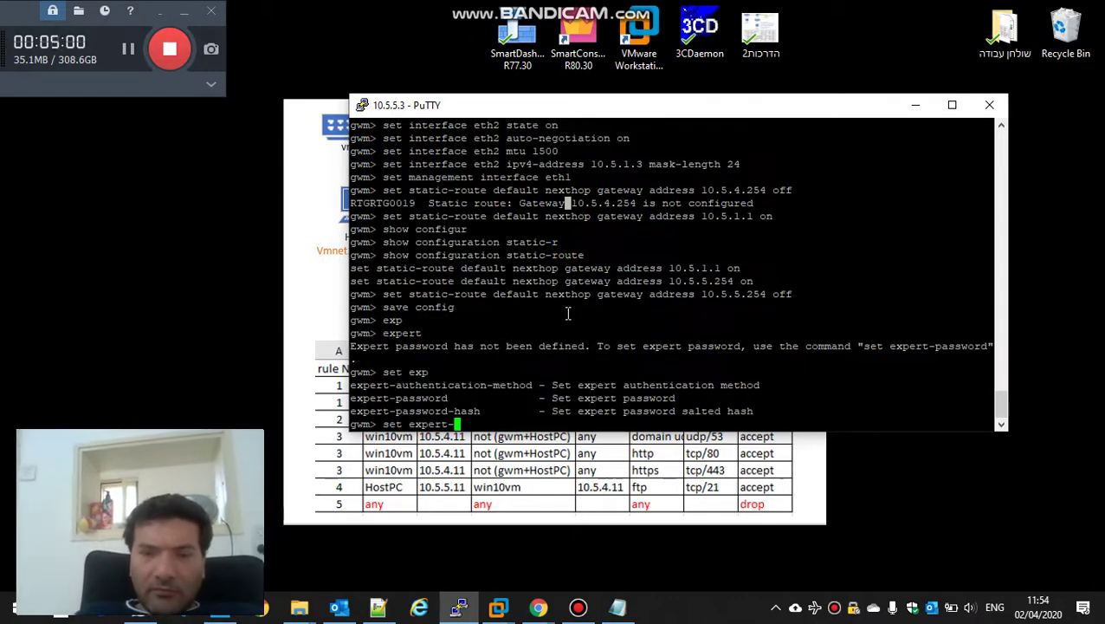
pyautogui.write('p')
pyautogui.press('Tab')
pyautogui.press('Return')
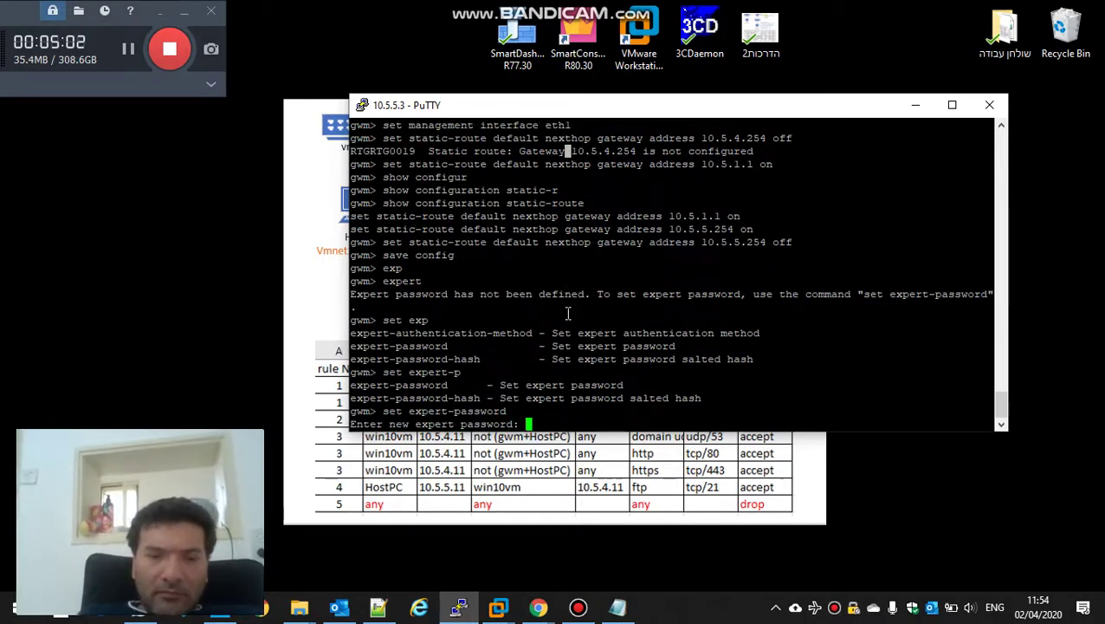
pyautogui.press('Return')
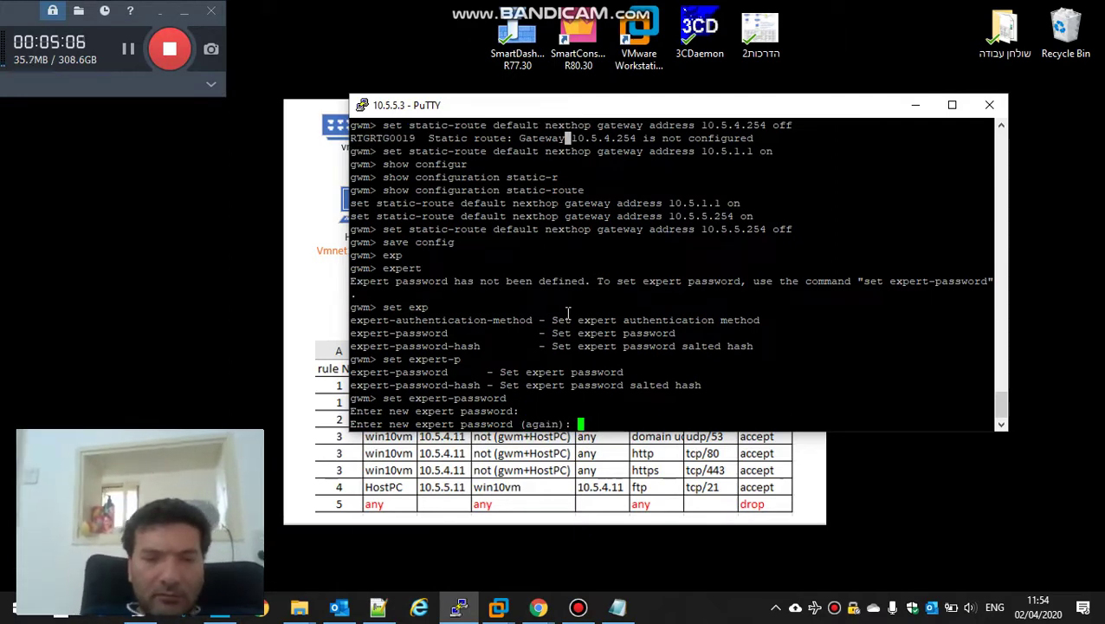
pyautogui.press('Return')
pyautogui.write('save config')
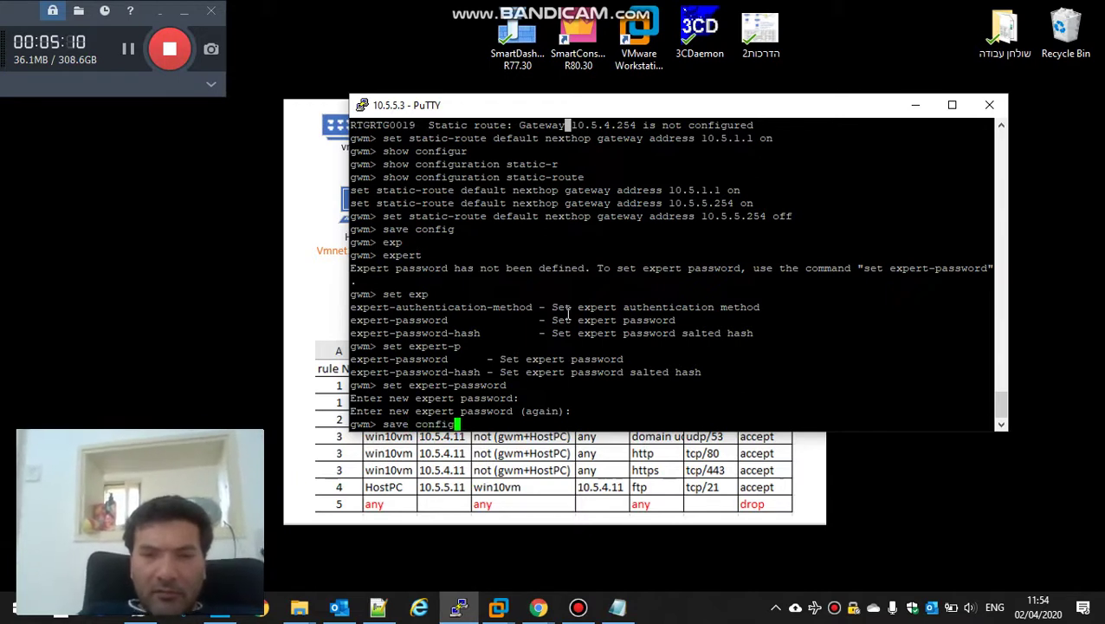
pyautogui.press('Return')
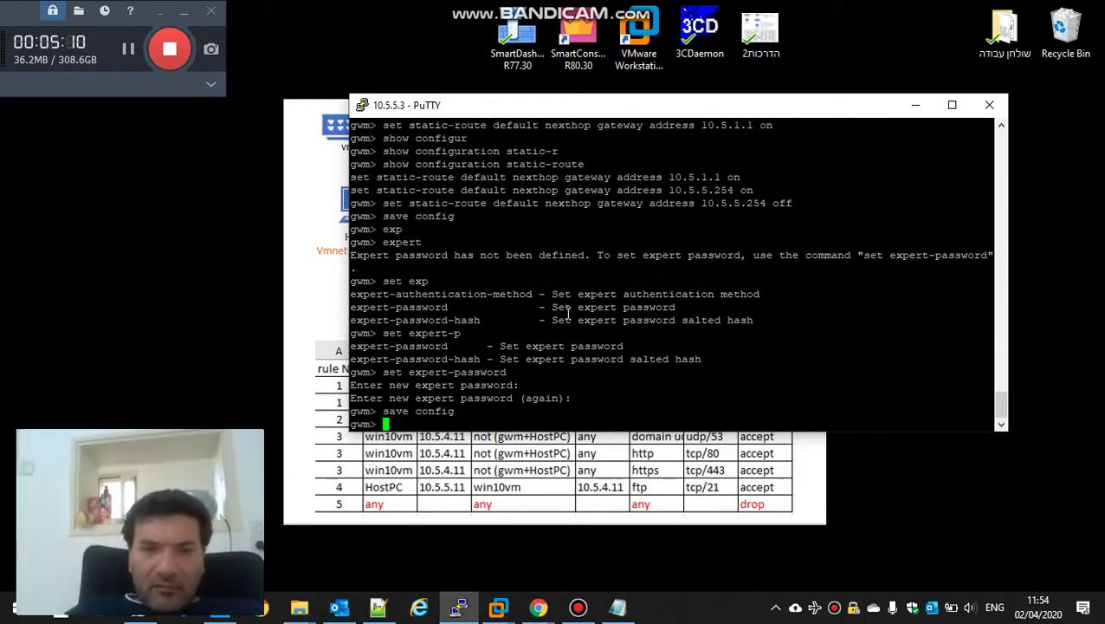
# Step: Enter expert mode and list /var/log/CPbackup/backups with ls -lt, showing it empty
pyautogui.write('exp')
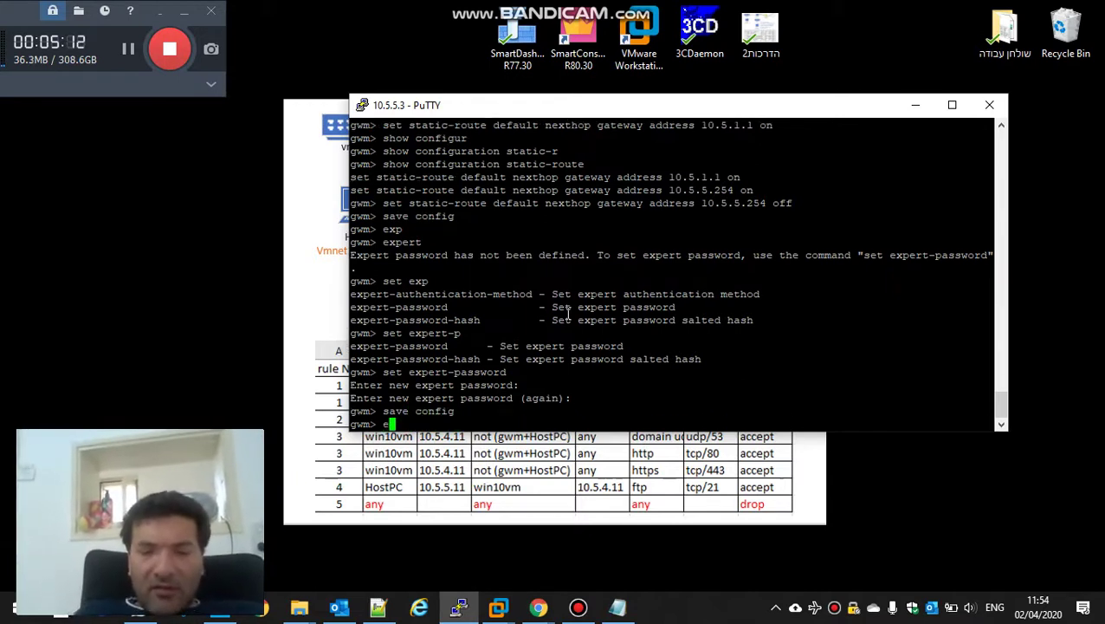
pyautogui.press('Tab')
pyautogui.press('Return')
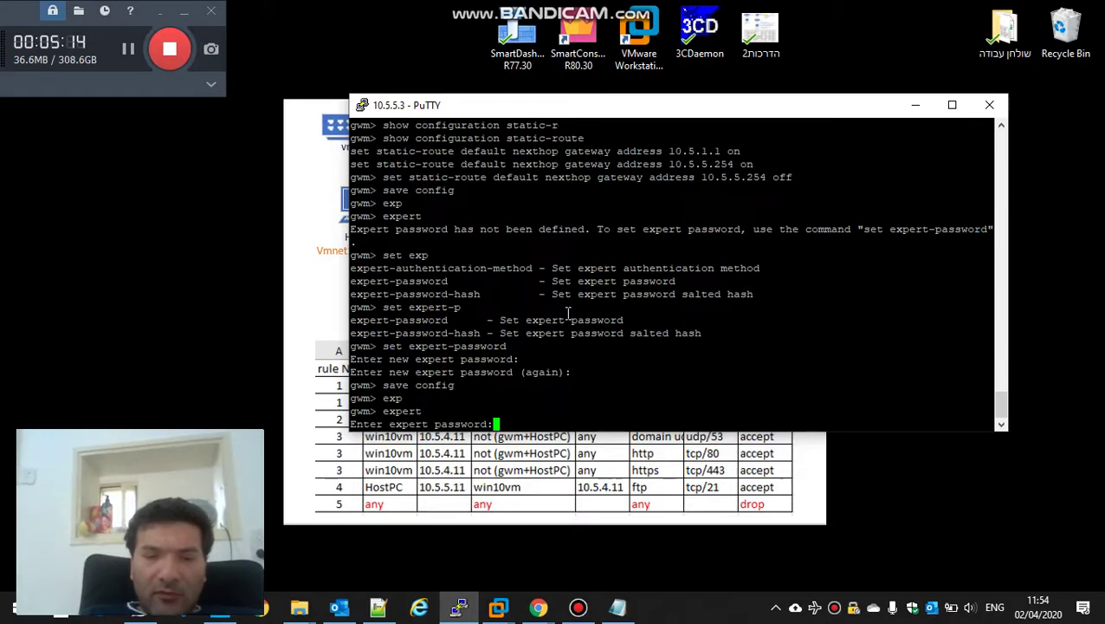
pyautogui.press('Return')
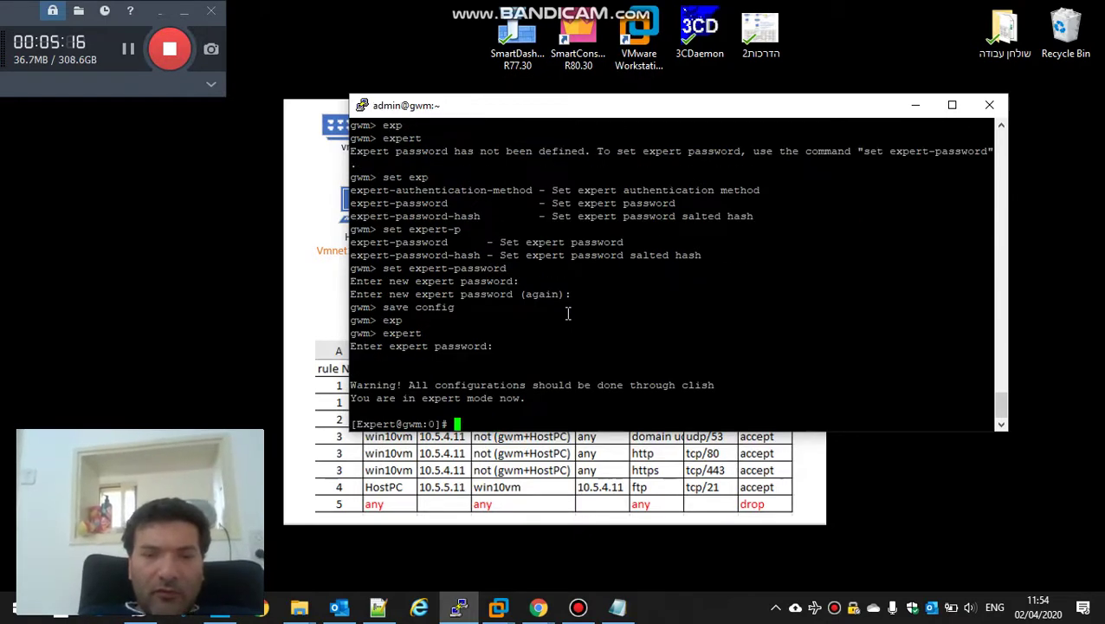
pyautogui.write('cd ')
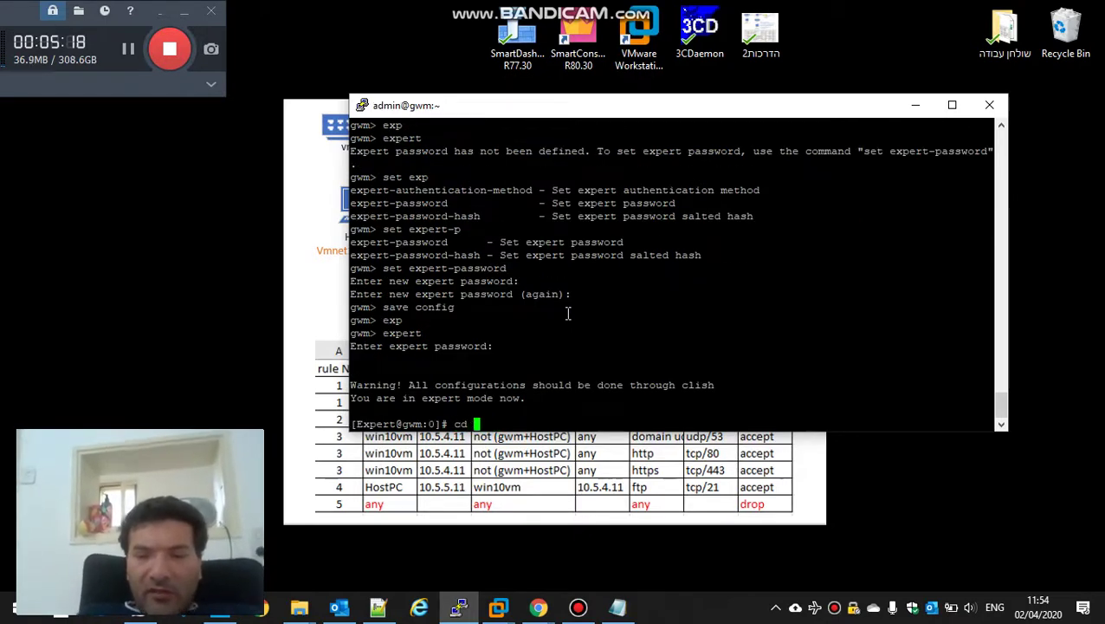
pyautogui.write('/var')
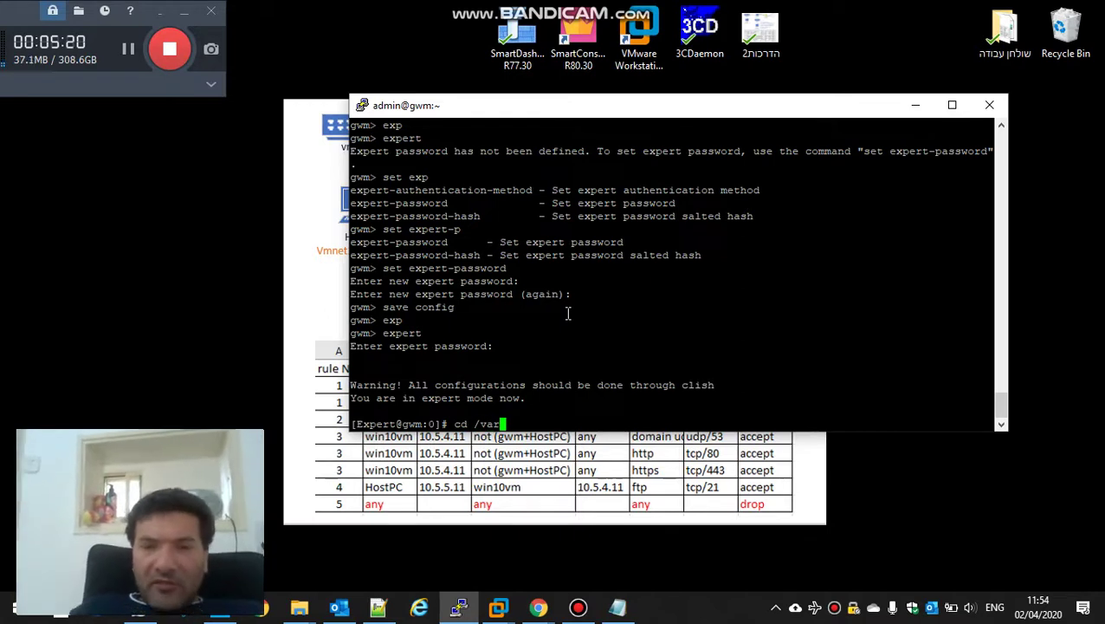
pyautogui.write('/log/')
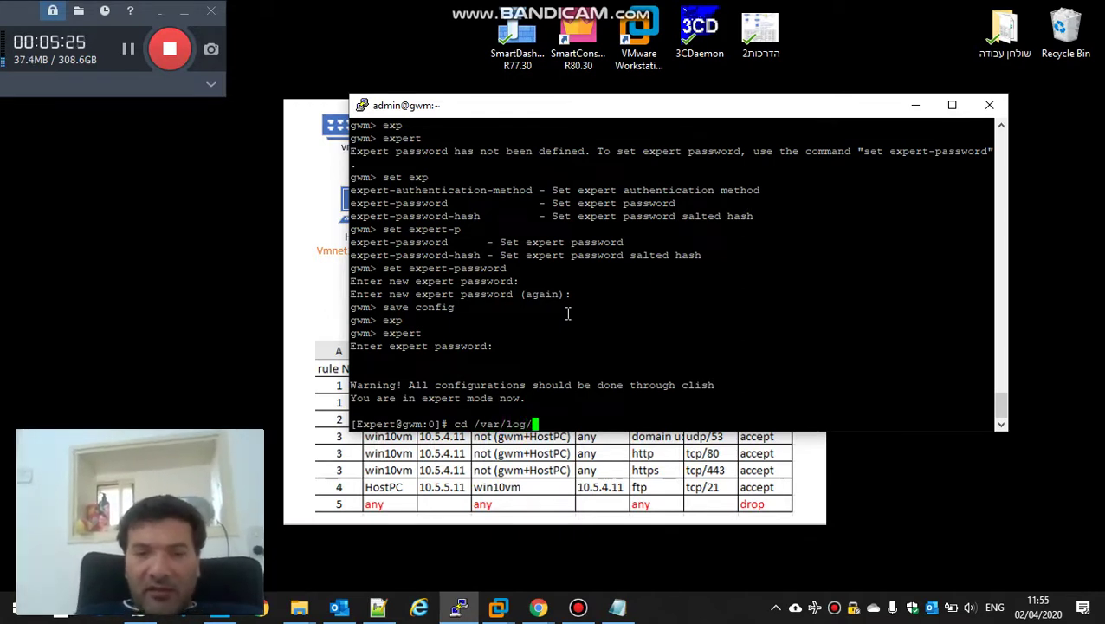
pyautogui.write('CP')
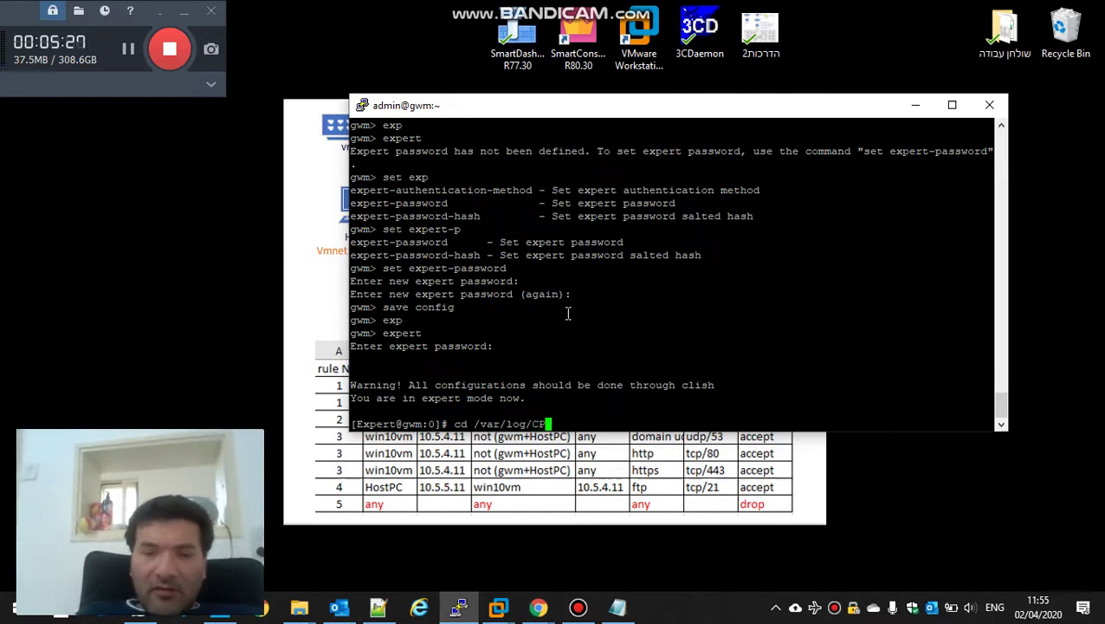
pyautogui.press('Tab')
pyautogui.write('/ba')
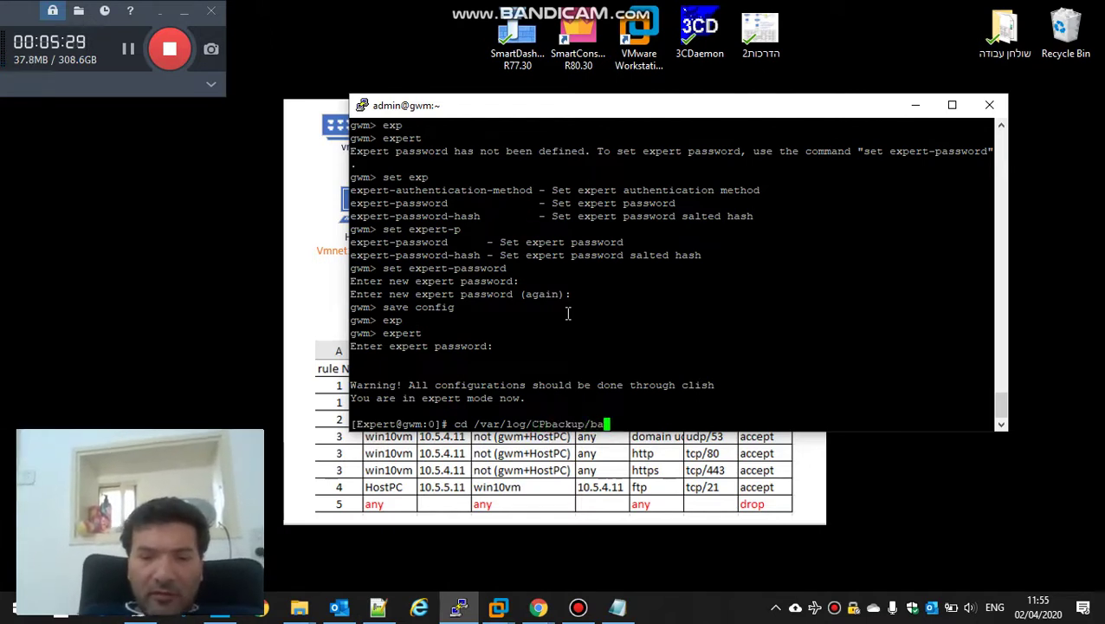
pyautogui.press('Tab')
pyautogui.press('Return')
pyautogui.write('ls -lt')
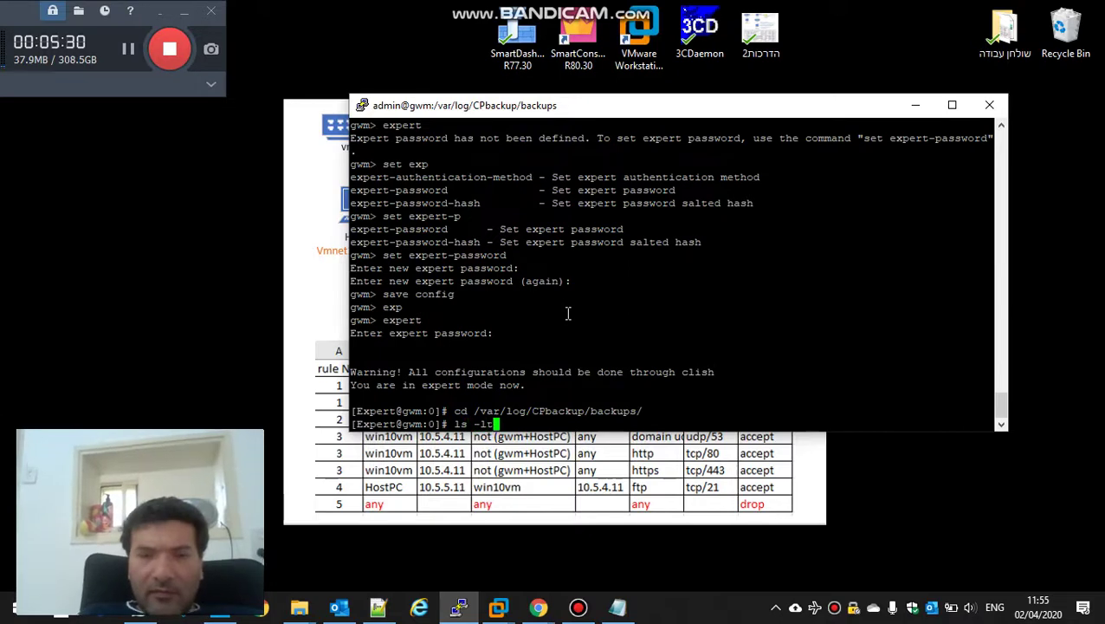
pyautogui.press('Return')
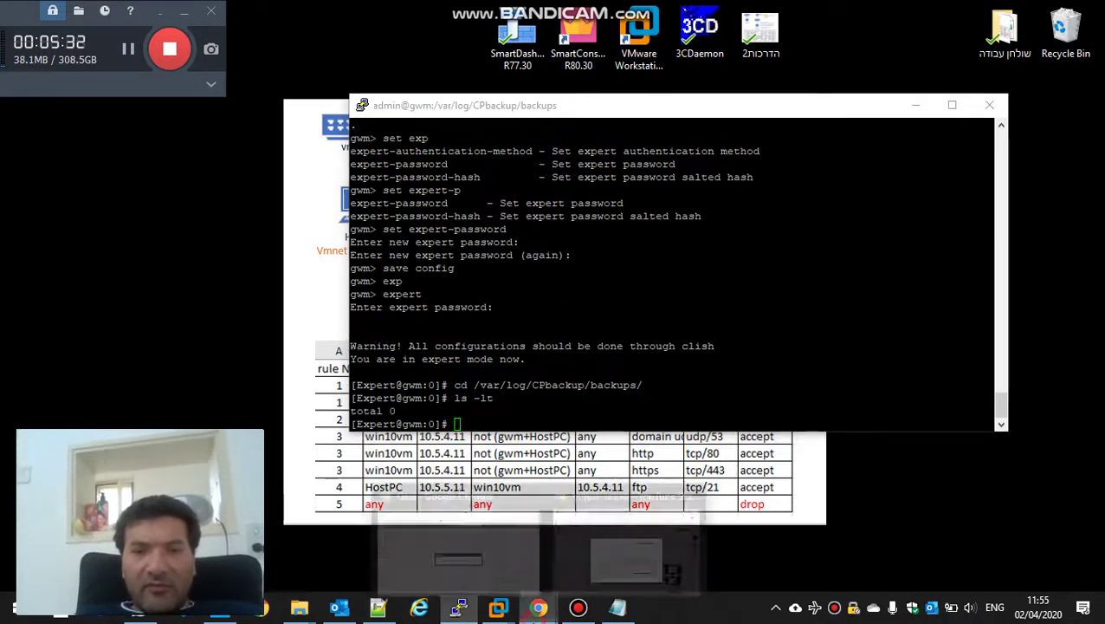
# Step: Log in to the Gaia Portal with the admin account and its password
pyautogui.moveTo(528, 605)
pyautogui.click(450, 536)
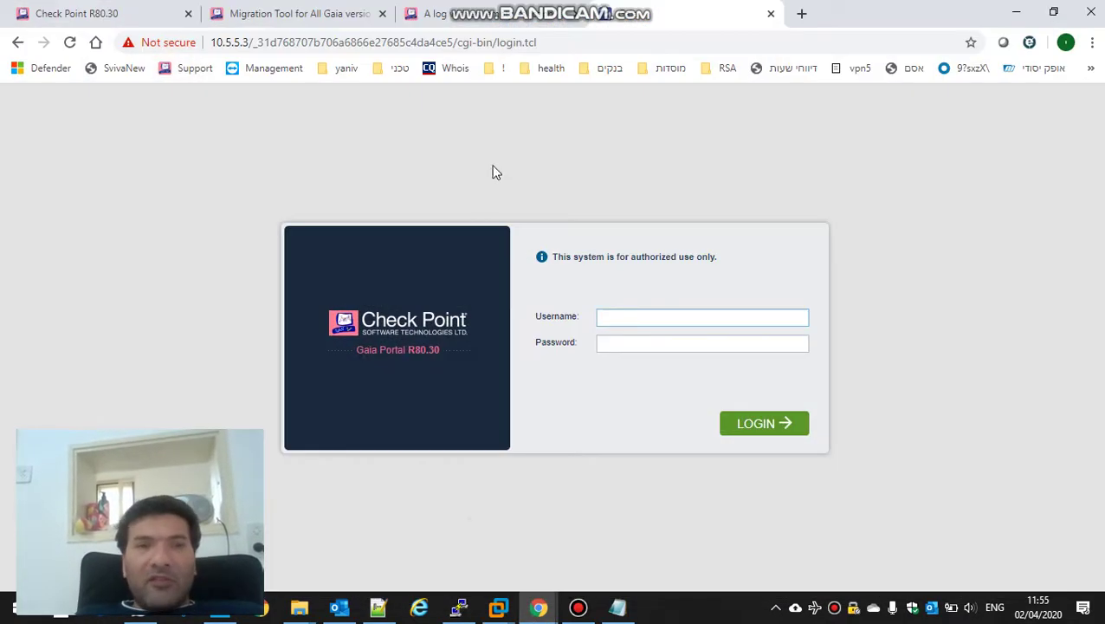
pyautogui.write('admin')
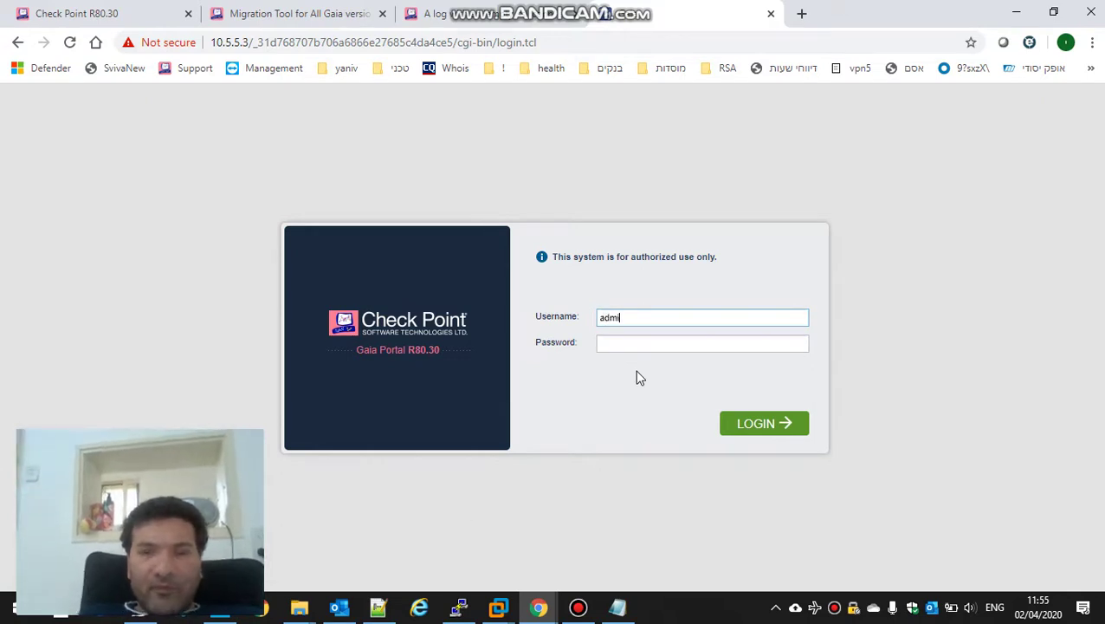
pyautogui.press('Tab')
pyautogui.write('•••••••••')
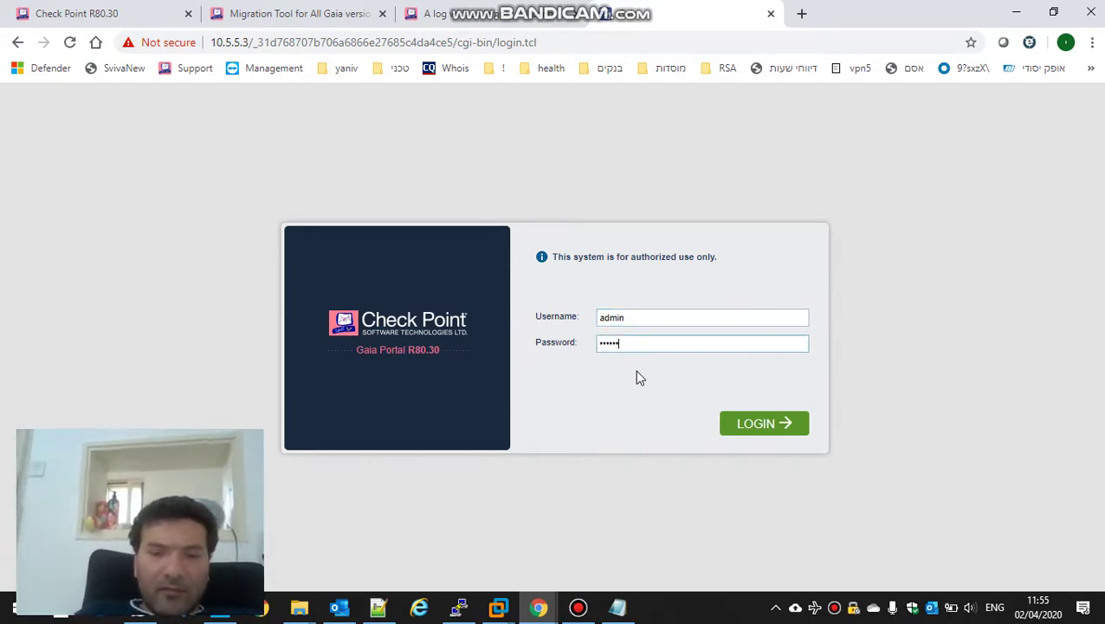
pyautogui.press('Return')
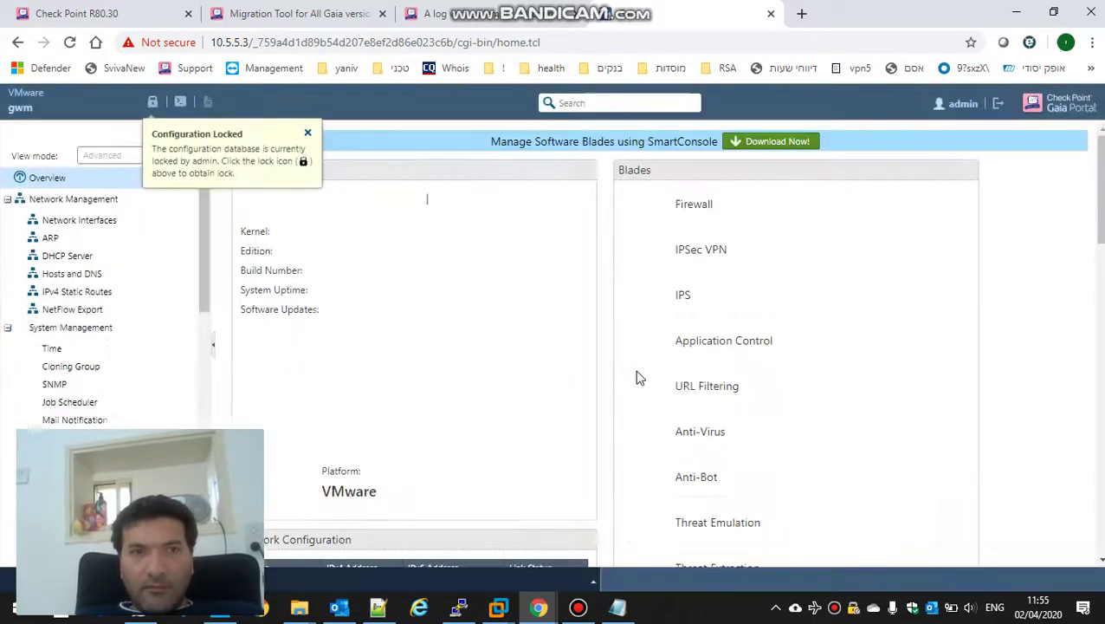
# Step: Override the admin configuration lock and open Maintenance > System Backup
pyautogui.click(152, 102)
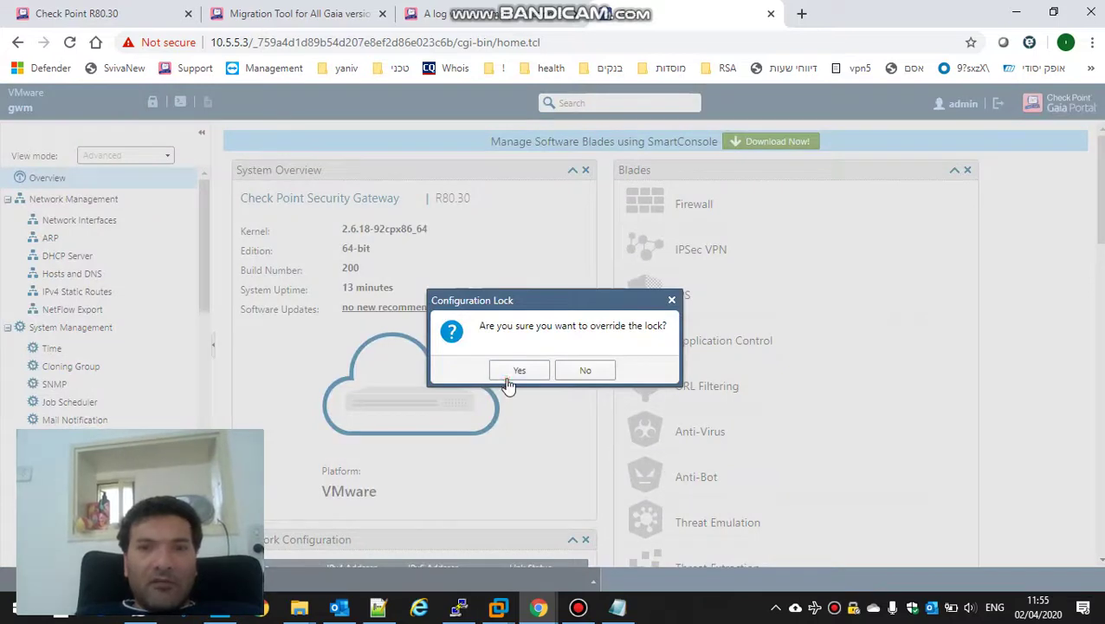
pyautogui.click(510, 374)
pyautogui.moveTo(202, 246); pyautogui.dragTo(201, 292)
pyautogui.click(1053, 13)
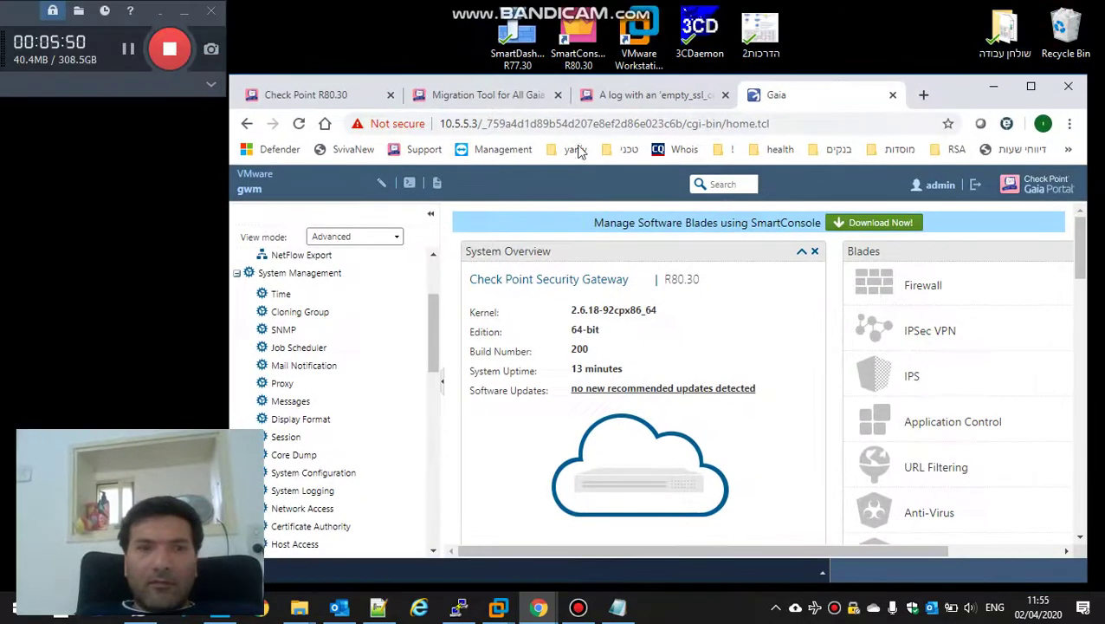
pyautogui.click(427, 326)
pyautogui.moveTo(427, 327); pyautogui.dragTo(444, 531)
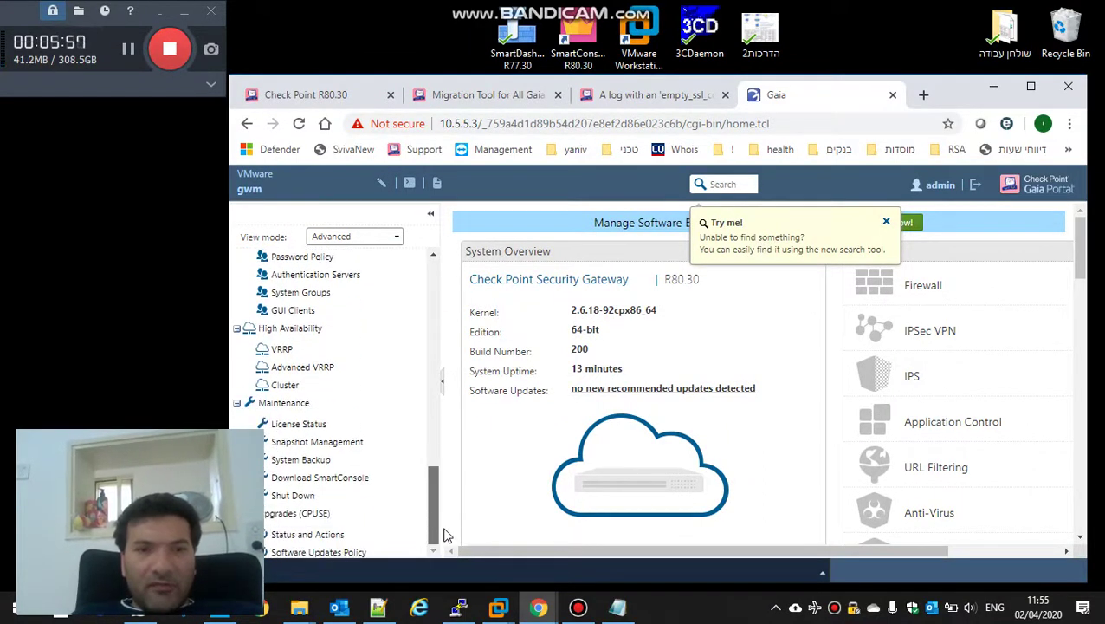
pyautogui.click(317, 462)
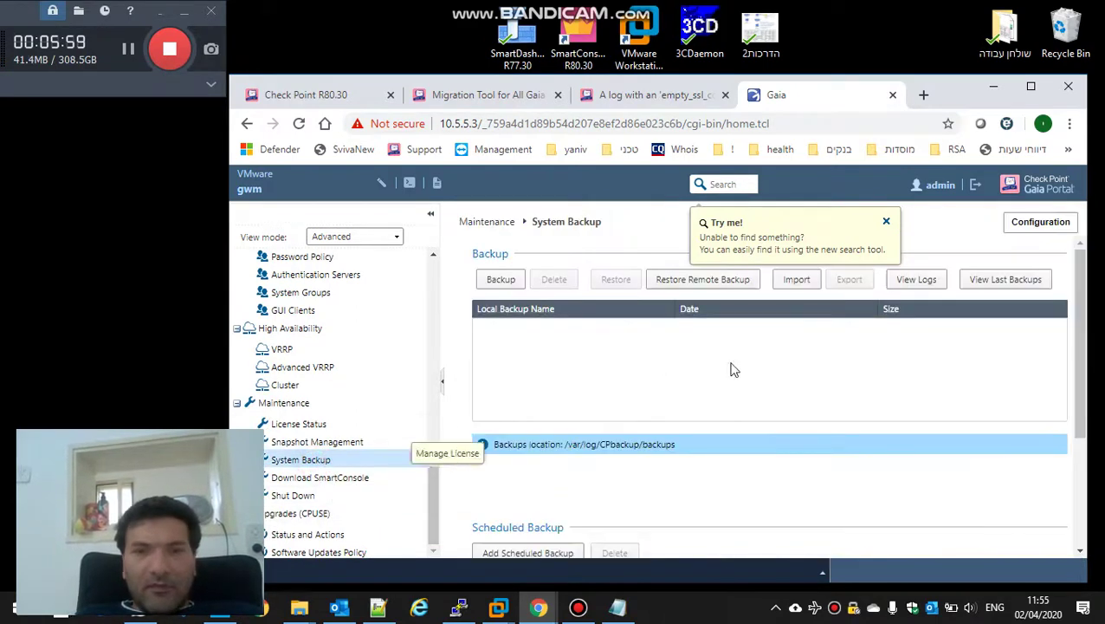
# Step: Import mig2R80.30 from Downloads as a local backup, then log out of the portal
pyautogui.click(797, 283)
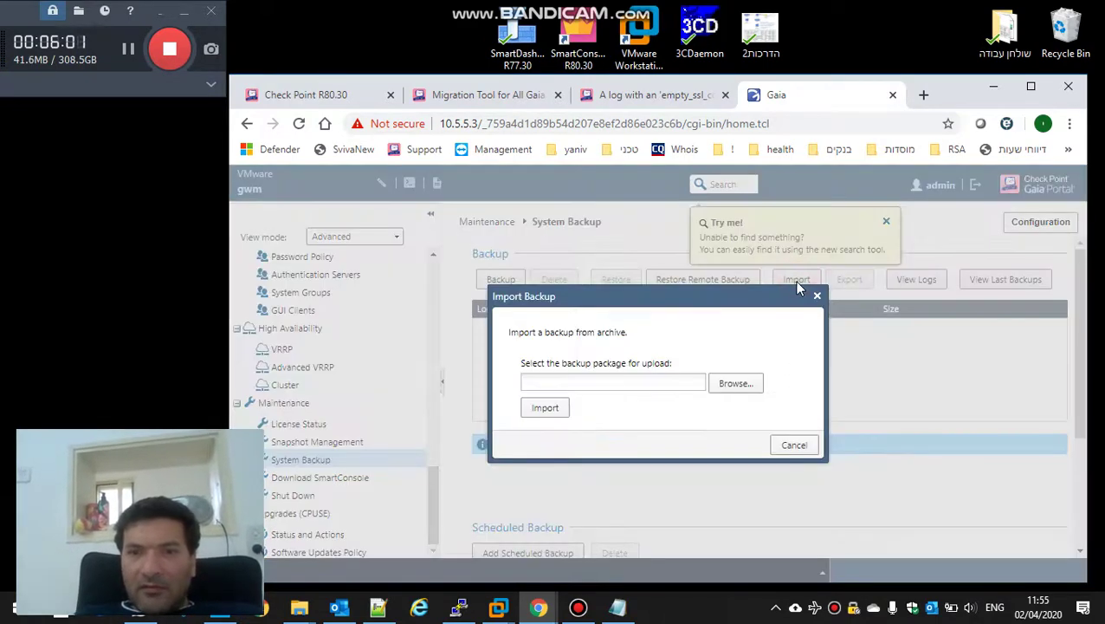
pyautogui.click(730, 388)
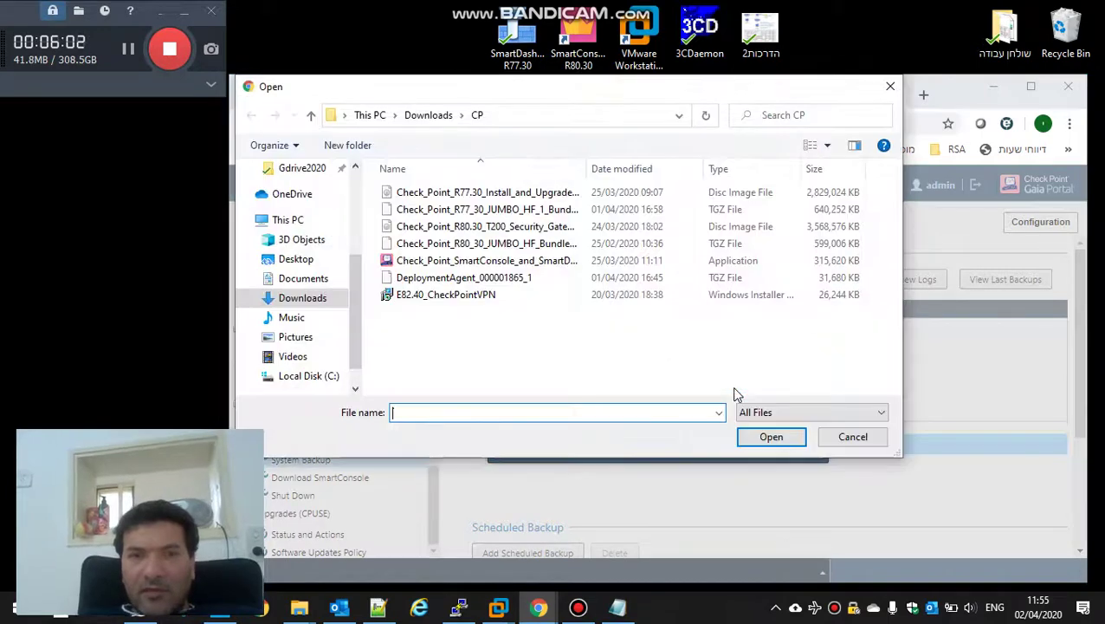
pyautogui.click(419, 115)
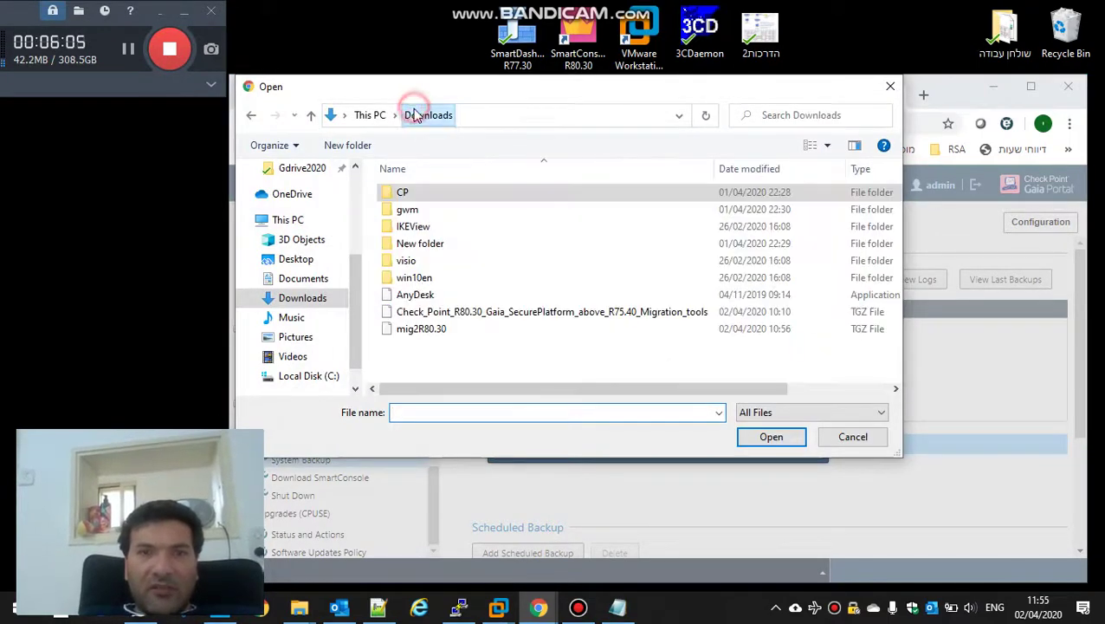
pyautogui.doubleClick(425, 333)
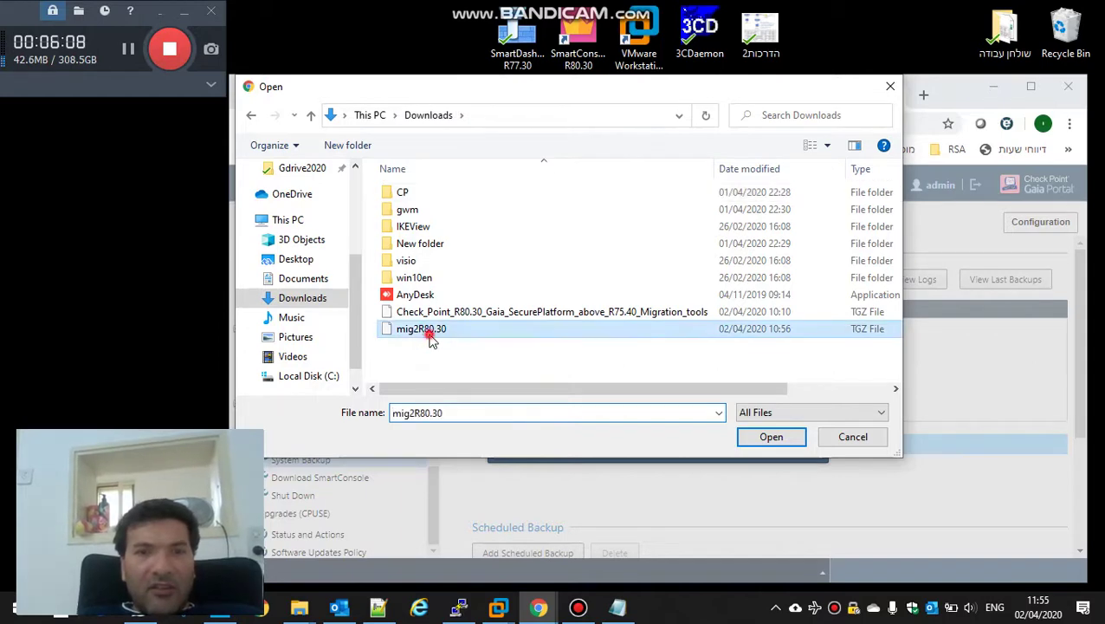
pyautogui.doubleClick(538, 411)
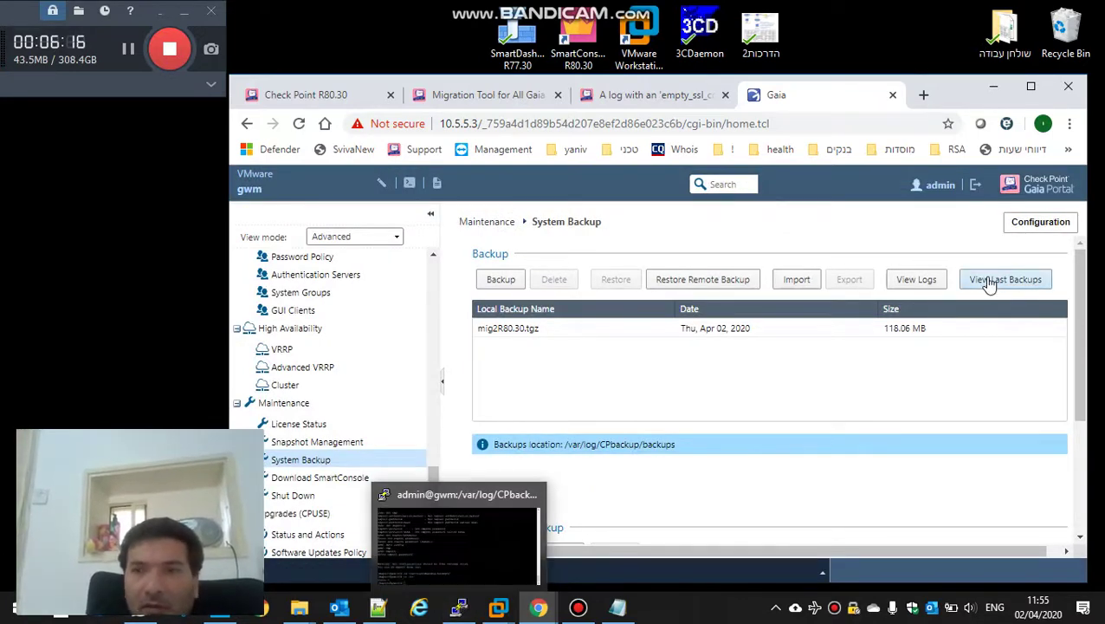
pyautogui.click(979, 186)
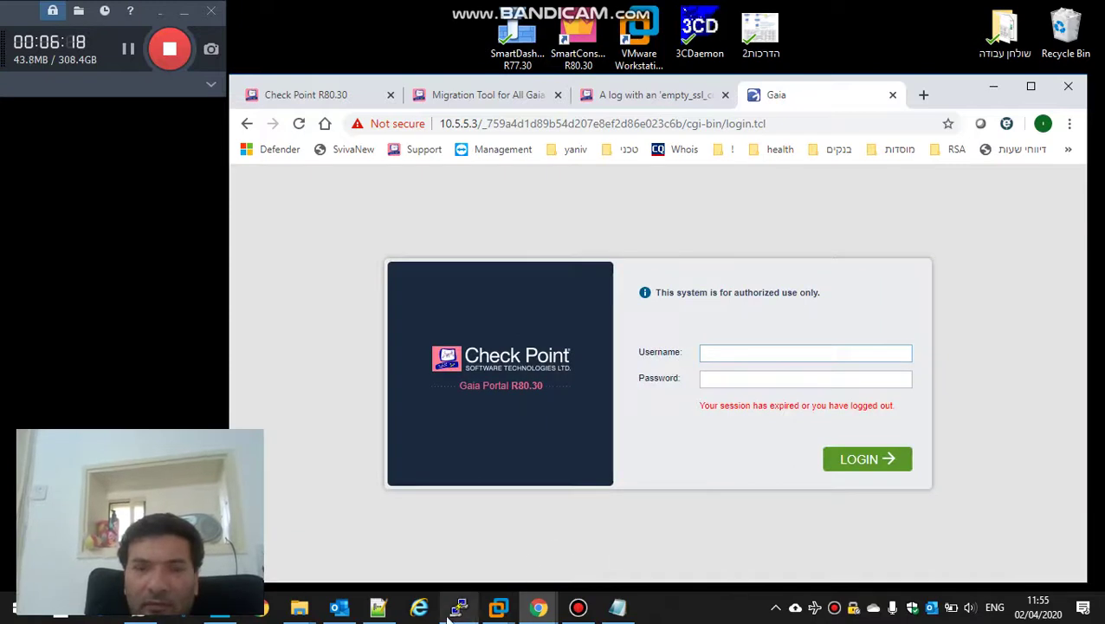
# Step: Verify with pwd and ls -lt that mig2R80.30.tgz now sits in the backups directory
pyautogui.click(459, 609)
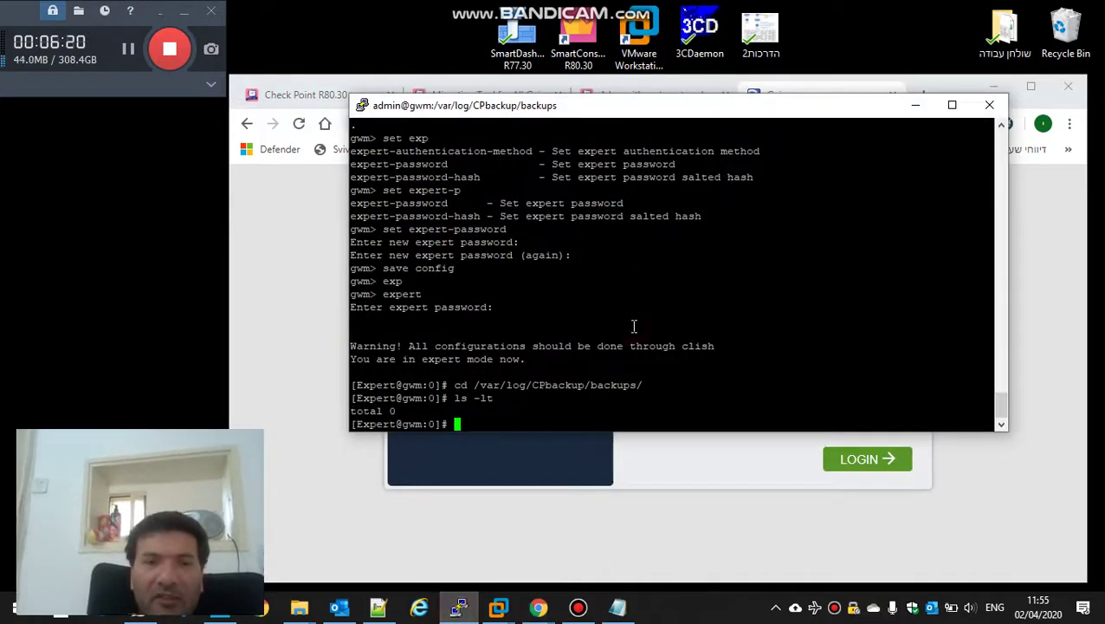
pyautogui.write('pwd')
pyautogui.press('Return')
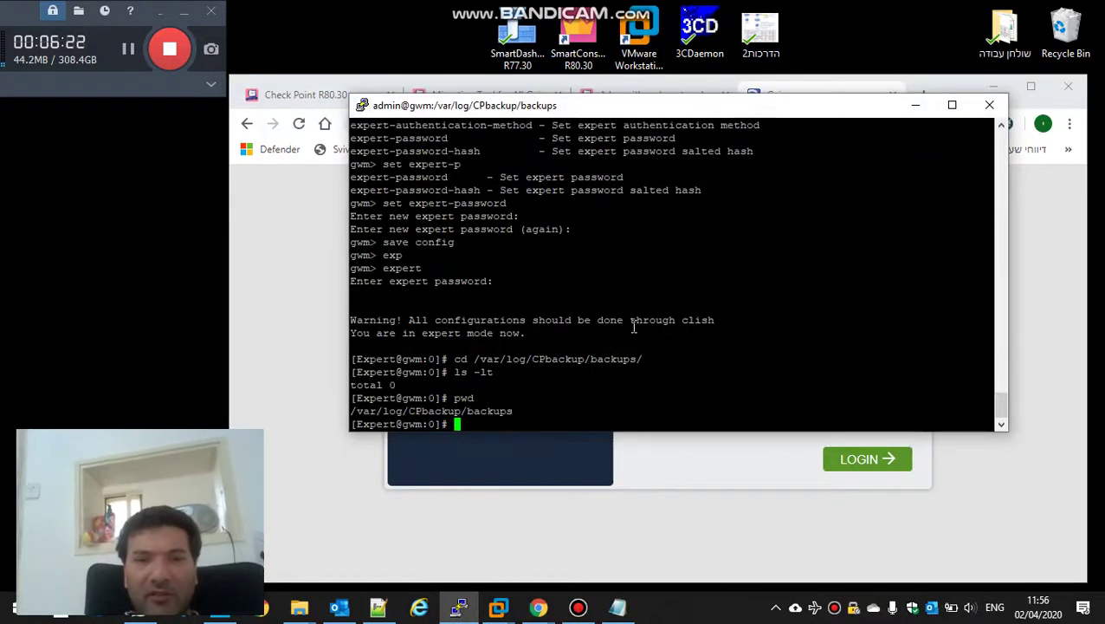
pyautogui.write('ls -lt')
pyautogui.press('Return')
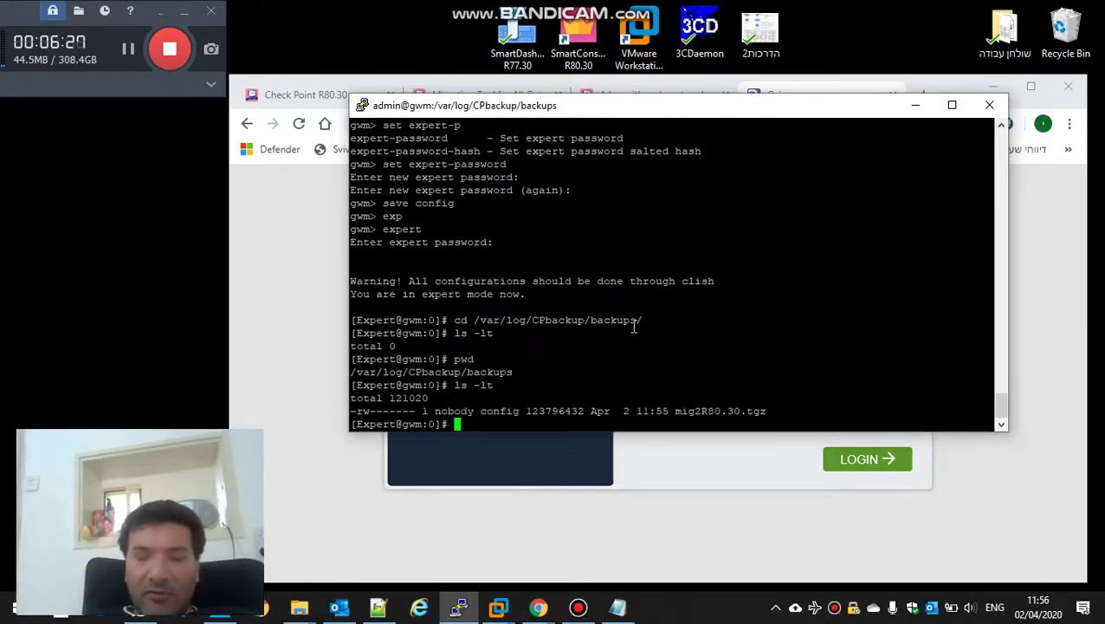
pyautogui.write('cd $')
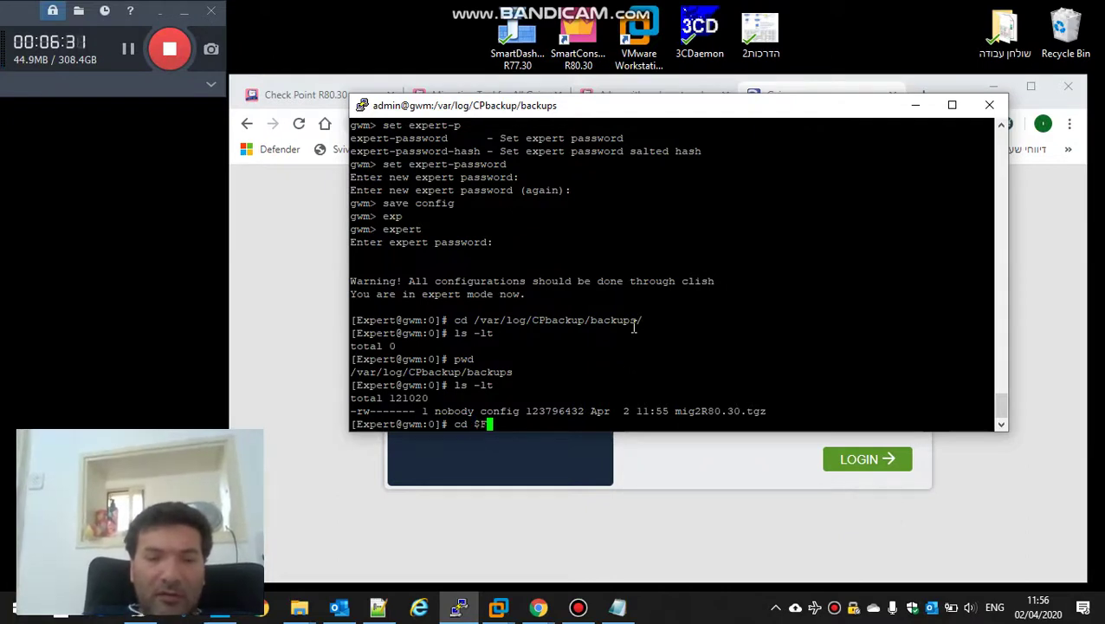
pyautogui.write('FWDIR/bin')
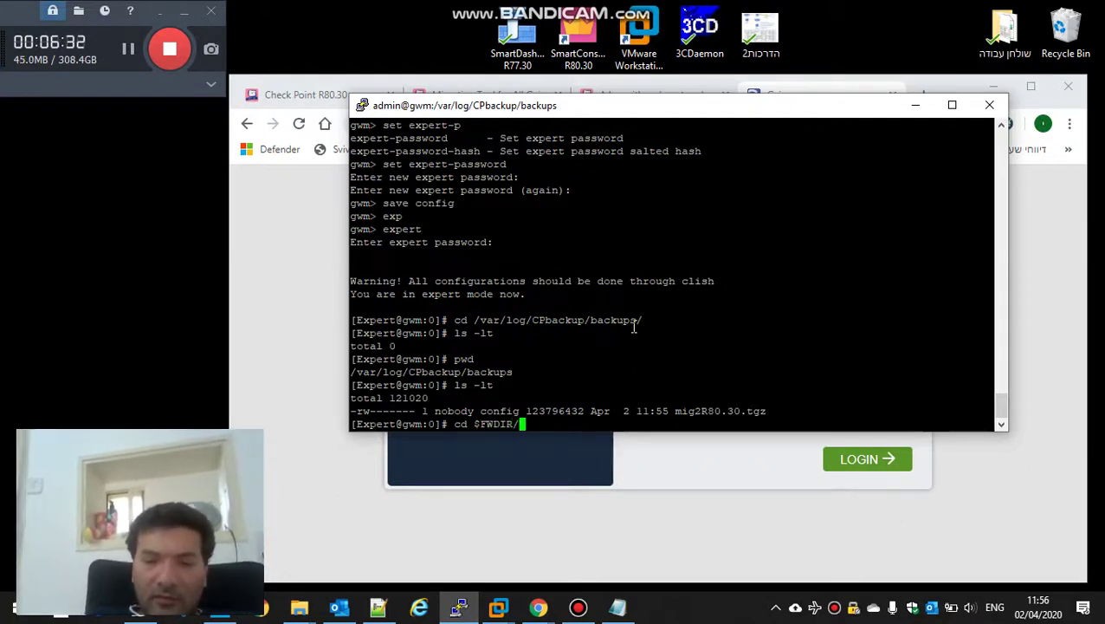
# Step: Change into the $FWDIR/bin/upgrade_tools directory
pyautogui.press('Tab')
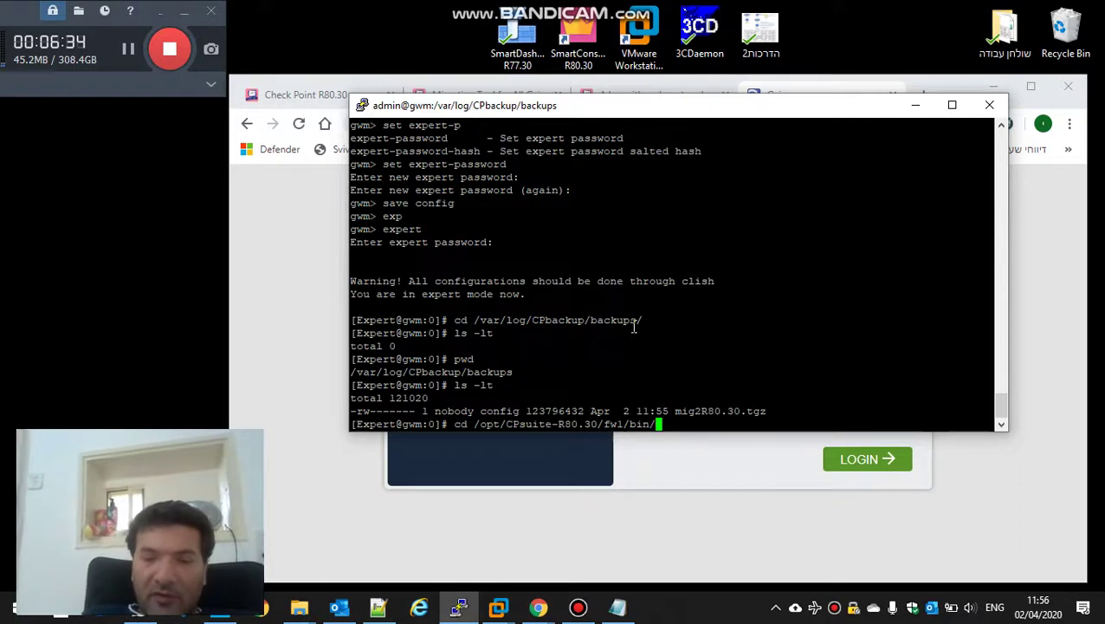
pyautogui.write('upg')
pyautogui.press('Tab')
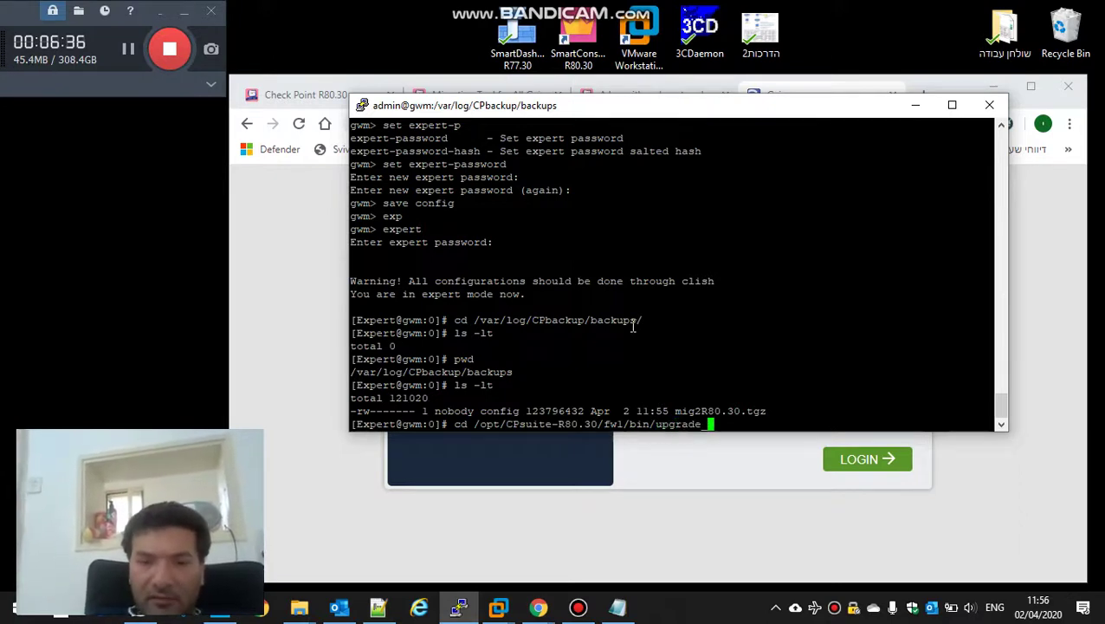
pyautogui.write('t')
pyautogui.press('Tab')
pyautogui.press('Return')
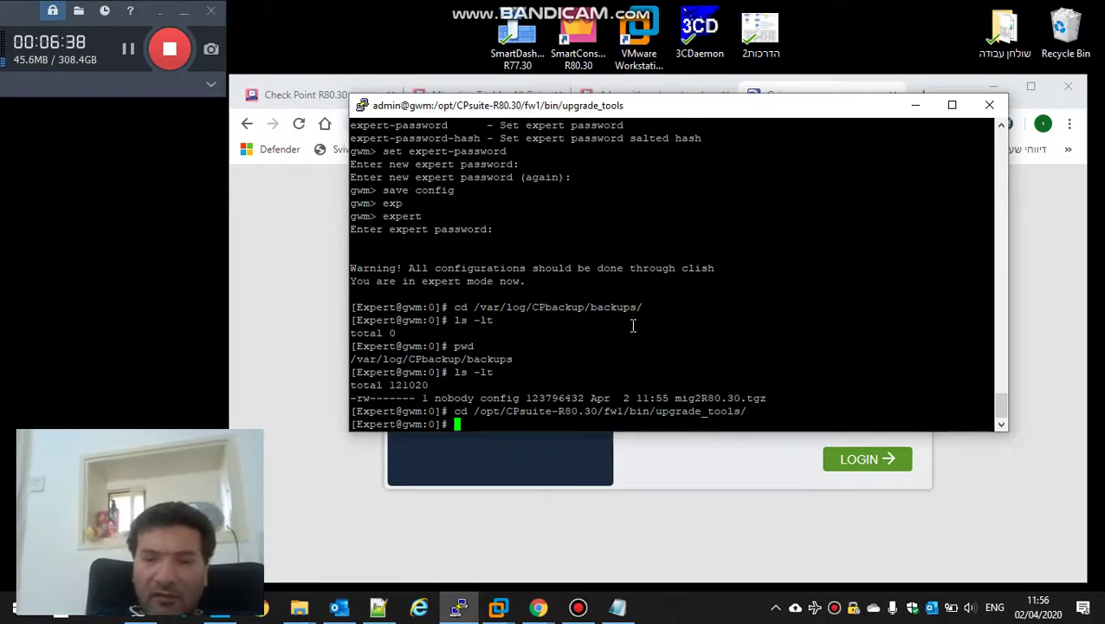
# Step: Run ./migrate import /var/log/CPbackup/backups/mig2R80.30.tgz, pasting the path and file name
pyautogui.write('migrate_pfz')
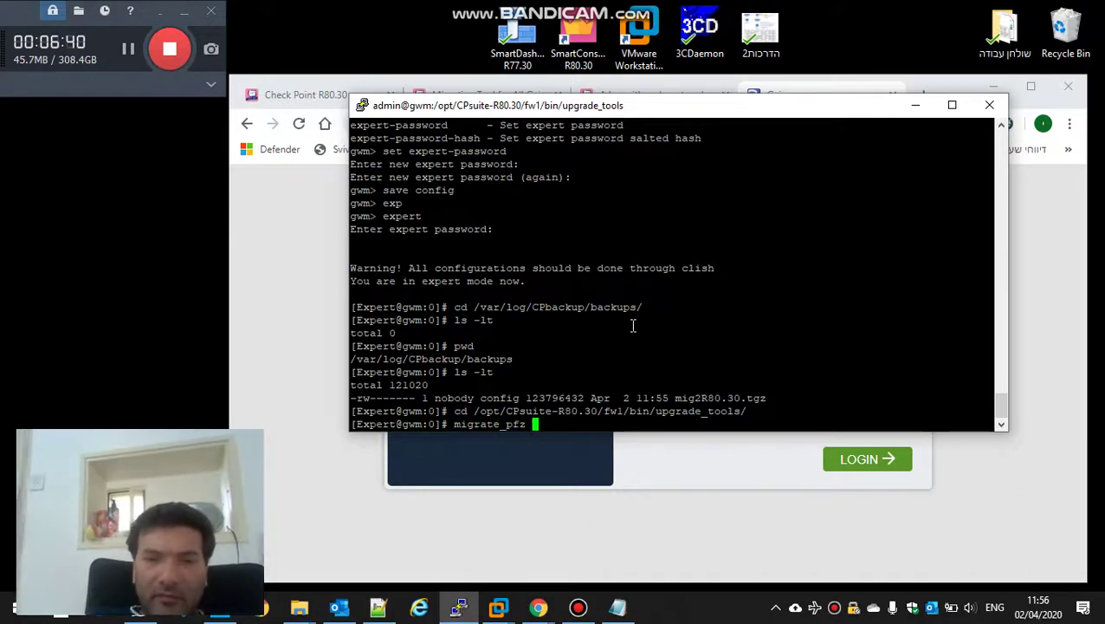
pyautogui.press('BackSpace')
pyautogui.press('BackSpace')
pyautogui.press('BackSpace')
pyautogui.press('BackSpace')
pyautogui.press('BackSpace')
pyautogui.press('BackSpace')
pyautogui.press('BackSpace')
pyautogui.press('BackSpace')
pyautogui.press('BackSpace')
pyautogui.press('BackSpace')
pyautogui.press('BackSpace')
pyautogui.press('BackSpace')
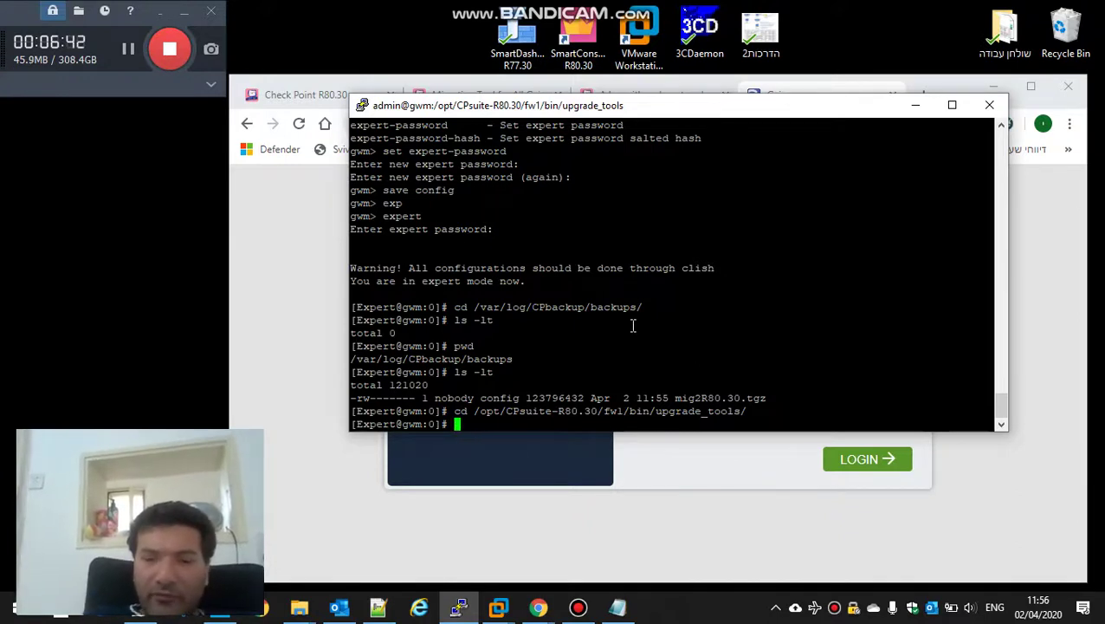
pyautogui.write('./migrate ')
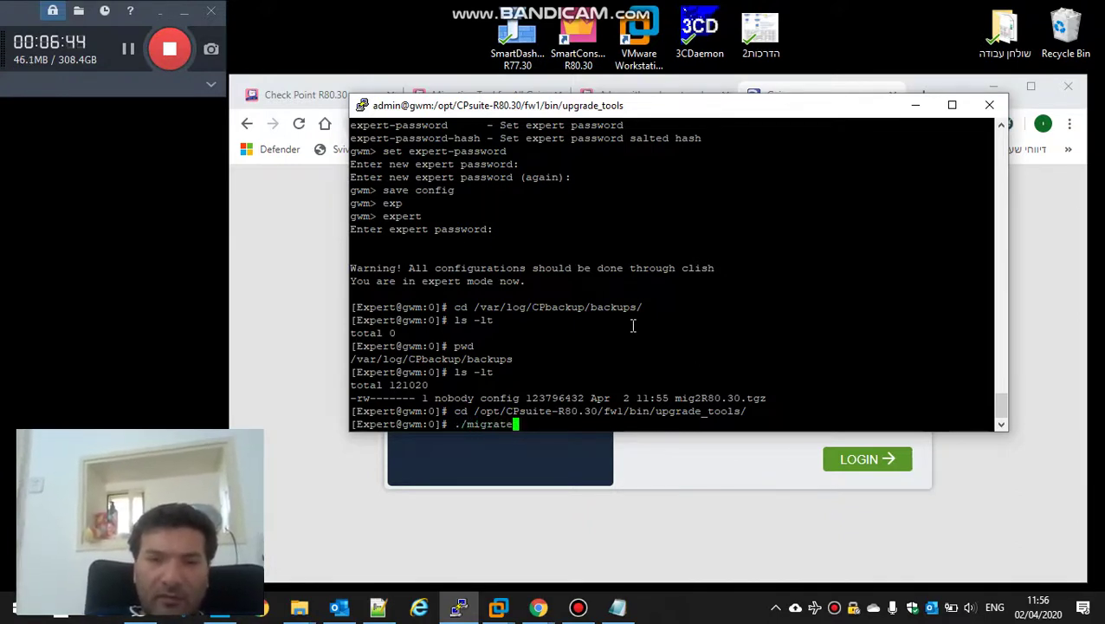
pyautogui.write('import')
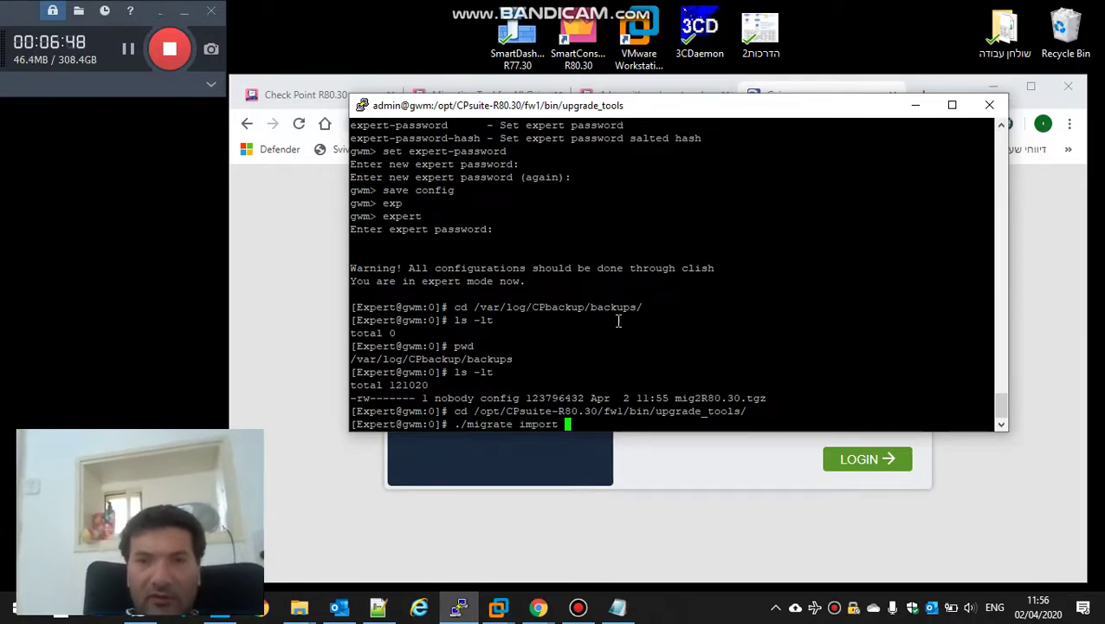
pyautogui.doubleClick(610, 307)
pyautogui.rightClick(610, 308)
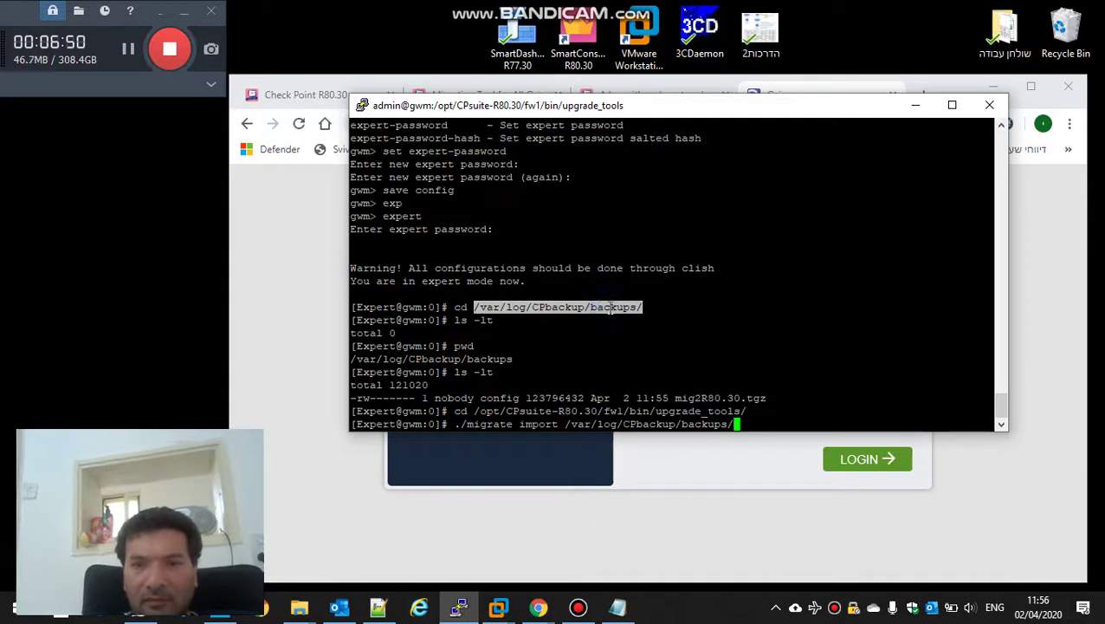
pyautogui.doubleClick(688, 398)
pyautogui.rightClick(689, 398)
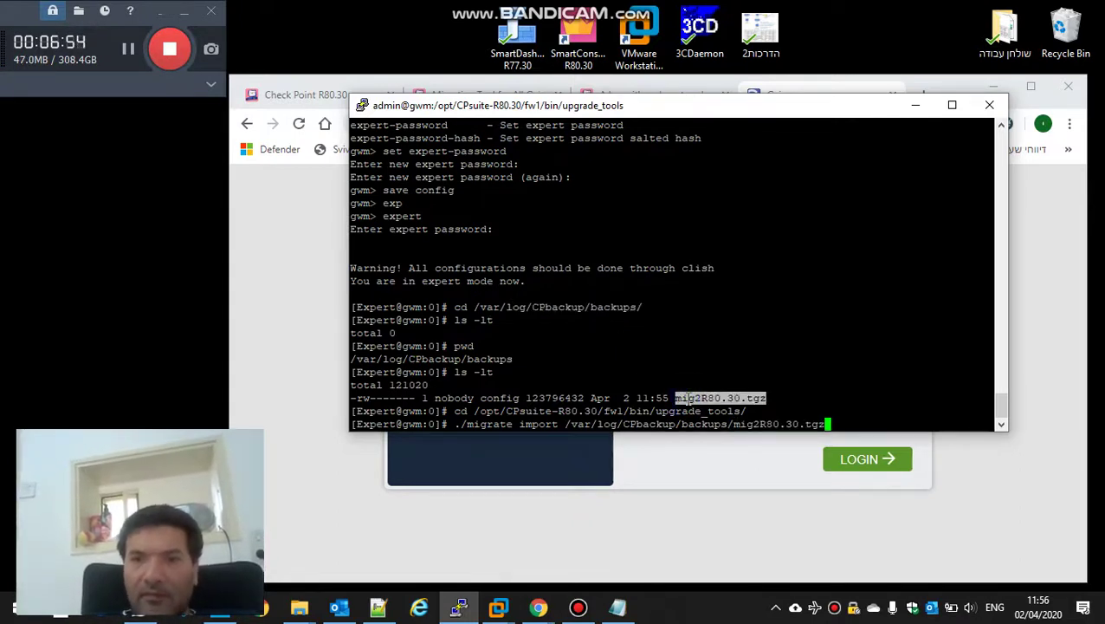
pyautogui.press('Return')
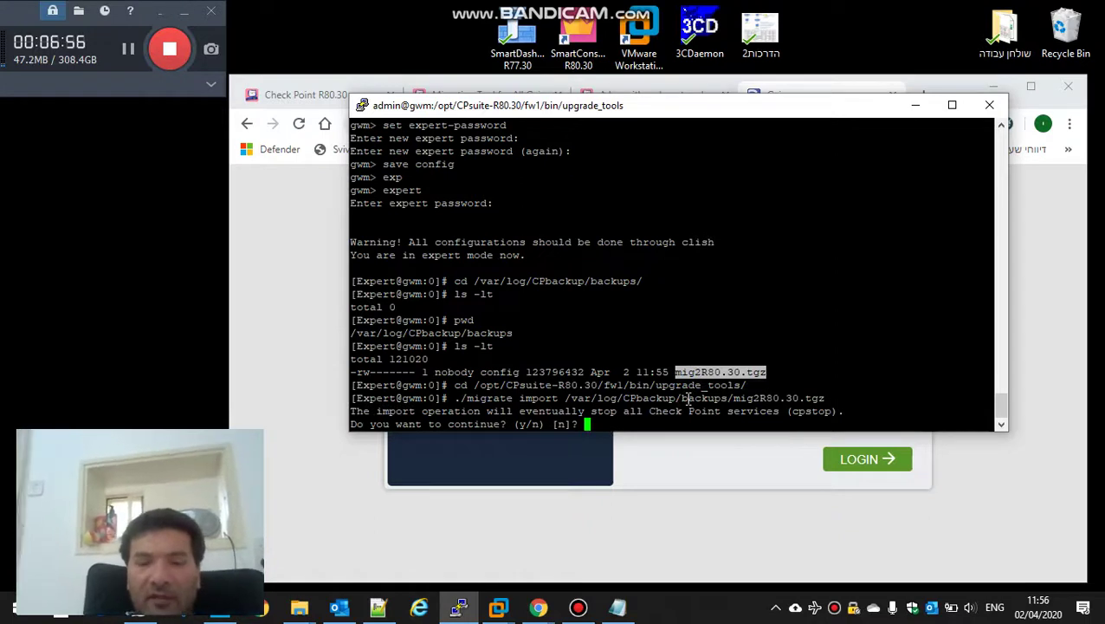
# Step: Answer y to stop services and continue, repositioning the terminal while cpstop runs
pyautogui.write('y')
pyautogui.press('Return')
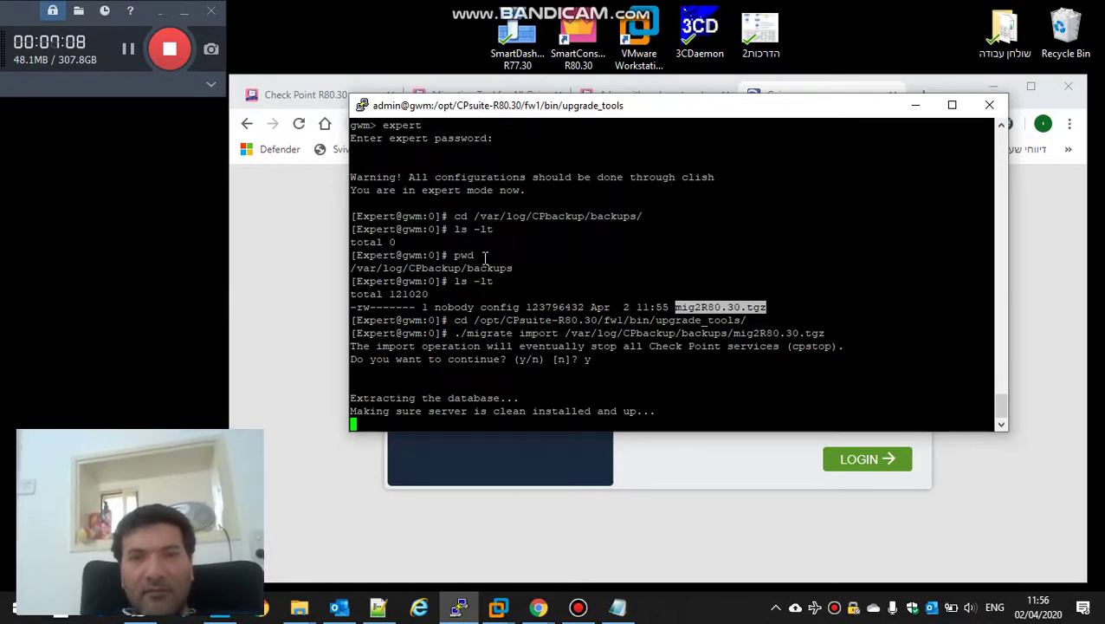
pyautogui.moveTo(620, 111); pyautogui.dragTo(500, 24)
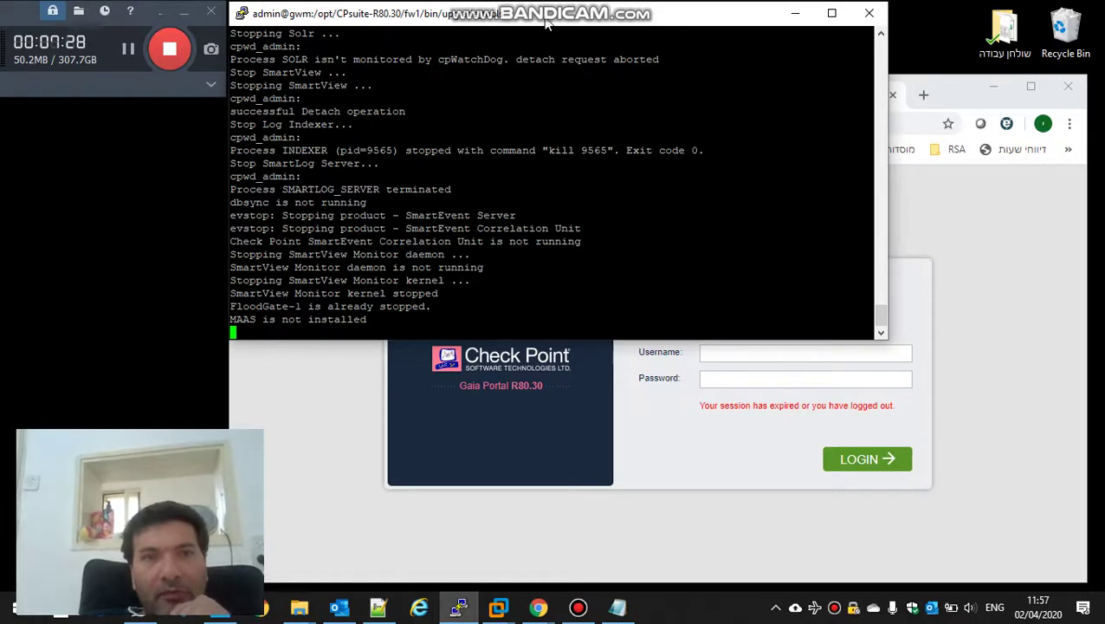
pyautogui.moveTo(546, 24); pyautogui.dragTo(601, 82)
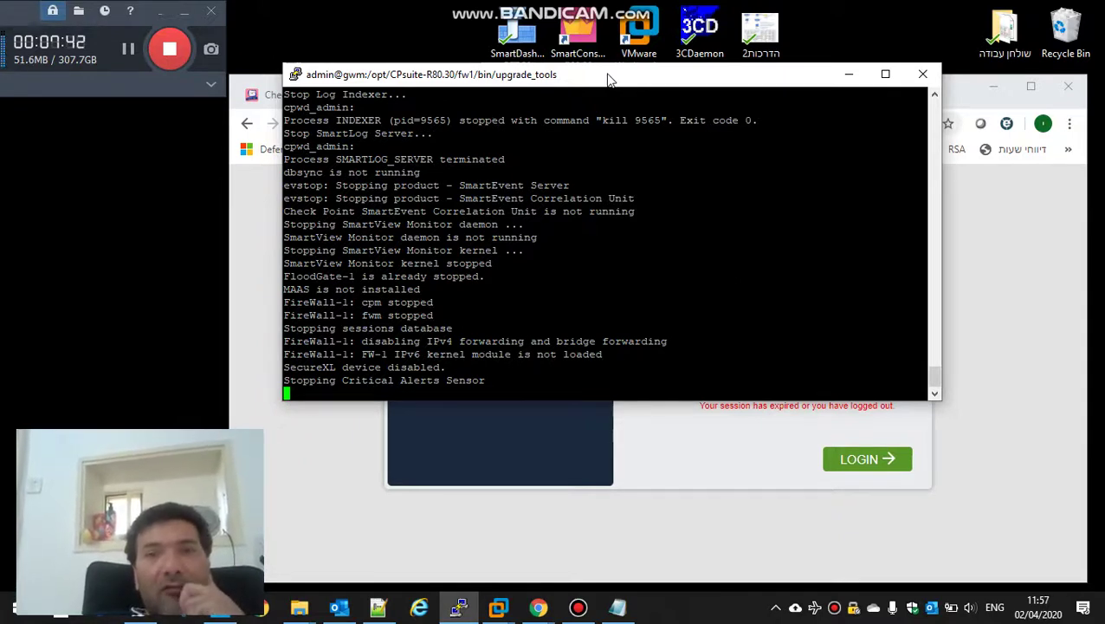
pyautogui.moveTo(600, 80); pyautogui.dragTo(602, 107)
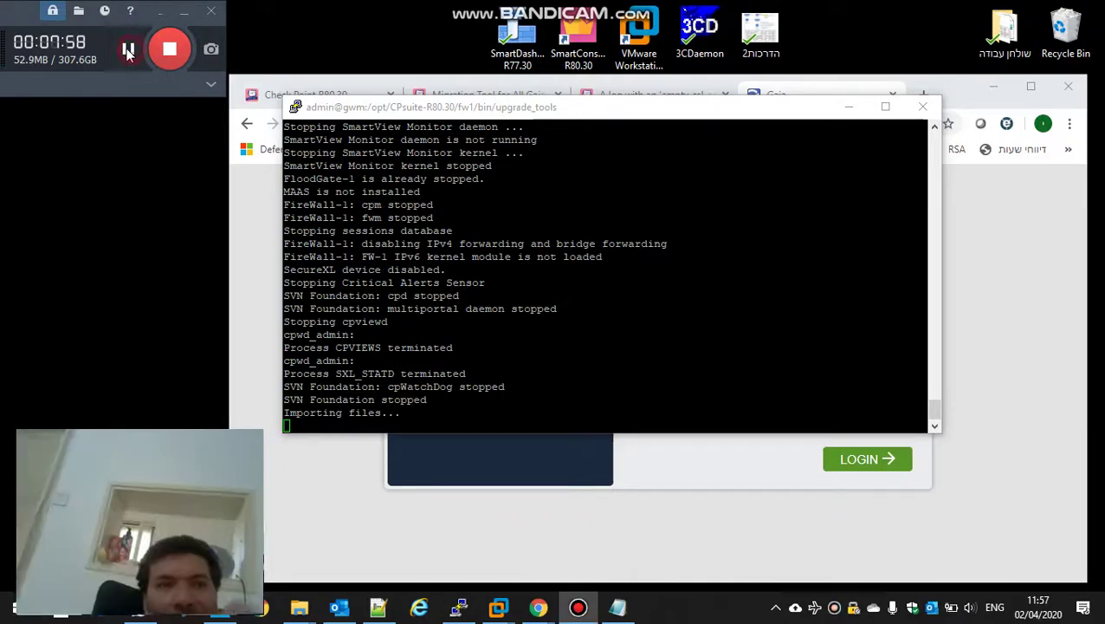
pyautogui.click(129, 49)
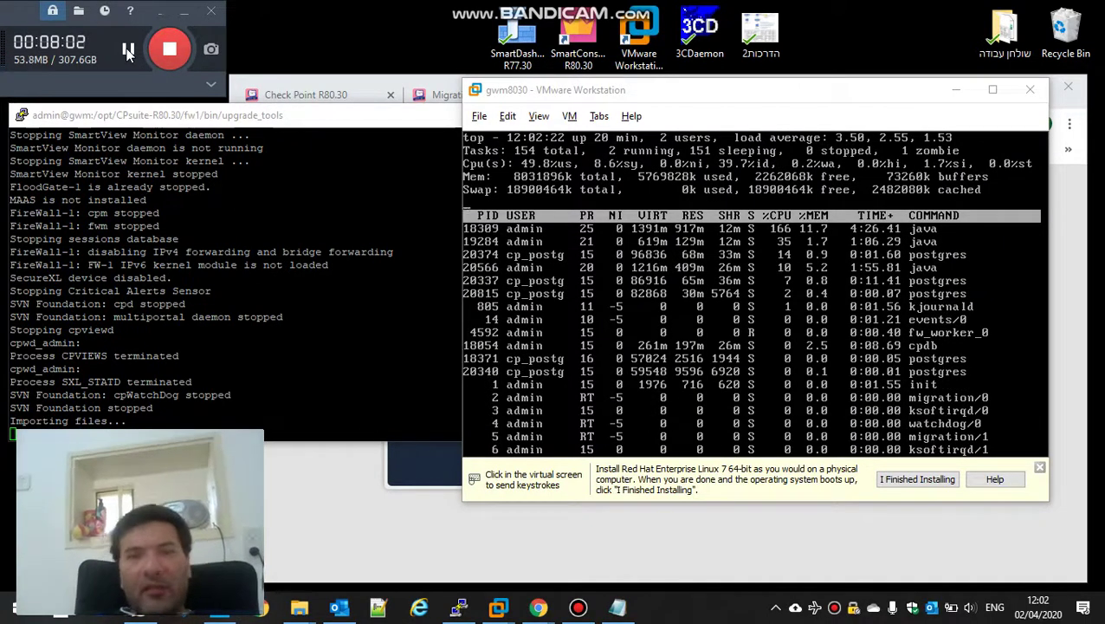
# Step: View top in the maximized gwm8030 console, then launch SmartConsole R80.30
pyautogui.click(684, 108)
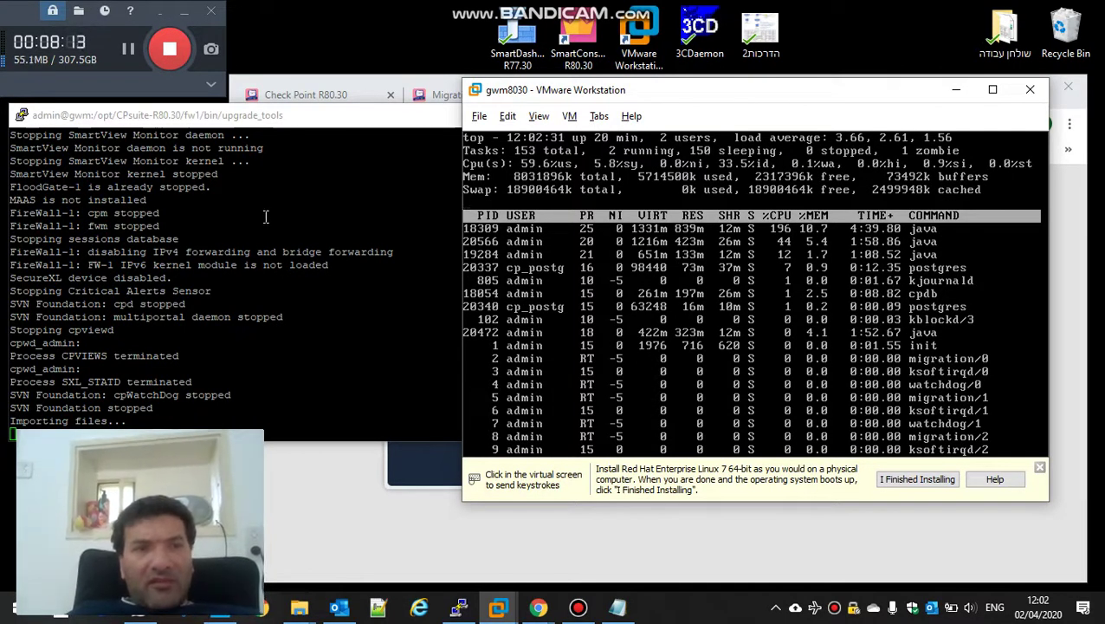
pyautogui.click(185, 118)
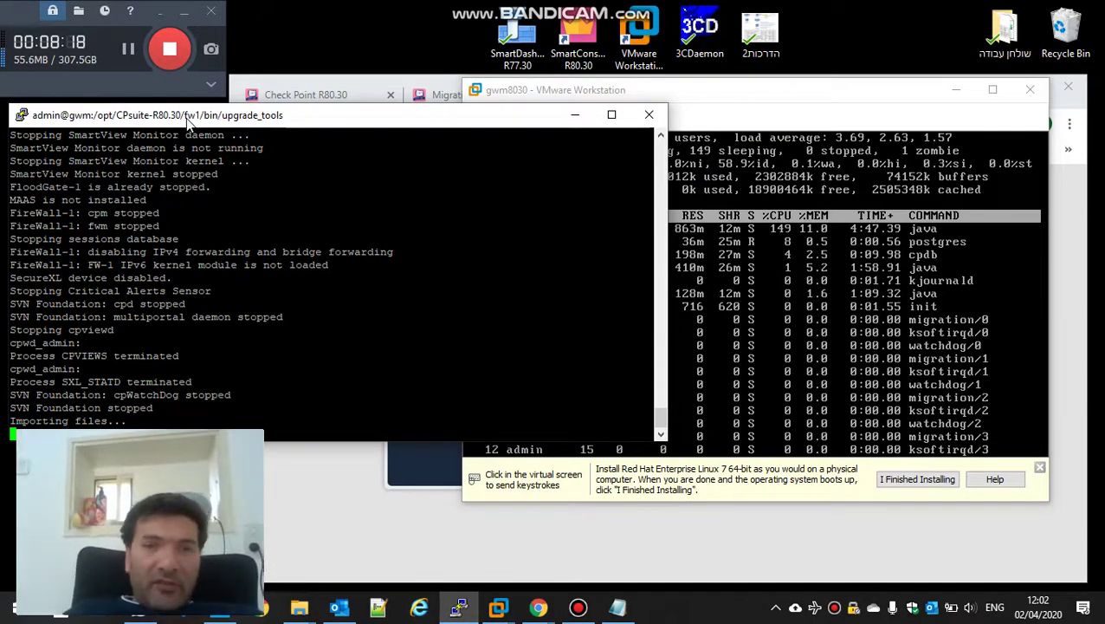
pyautogui.click(774, 94)
pyautogui.doubleClick(775, 95)
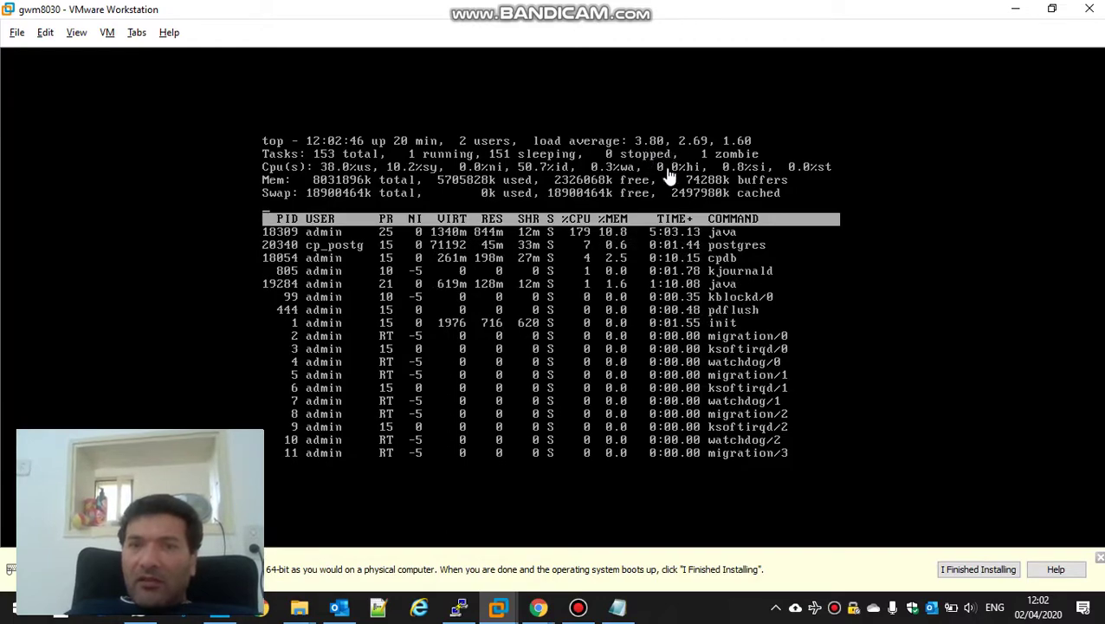
pyautogui.moveTo(602, 17); pyautogui.dragTo(615, 102)
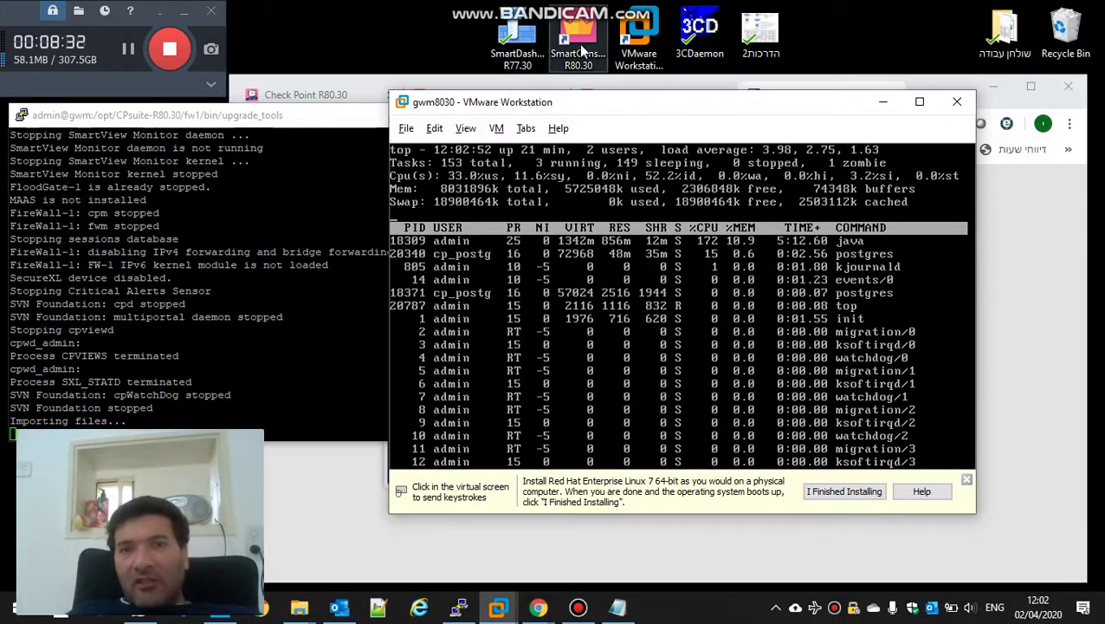
pyautogui.doubleClick(582, 54)
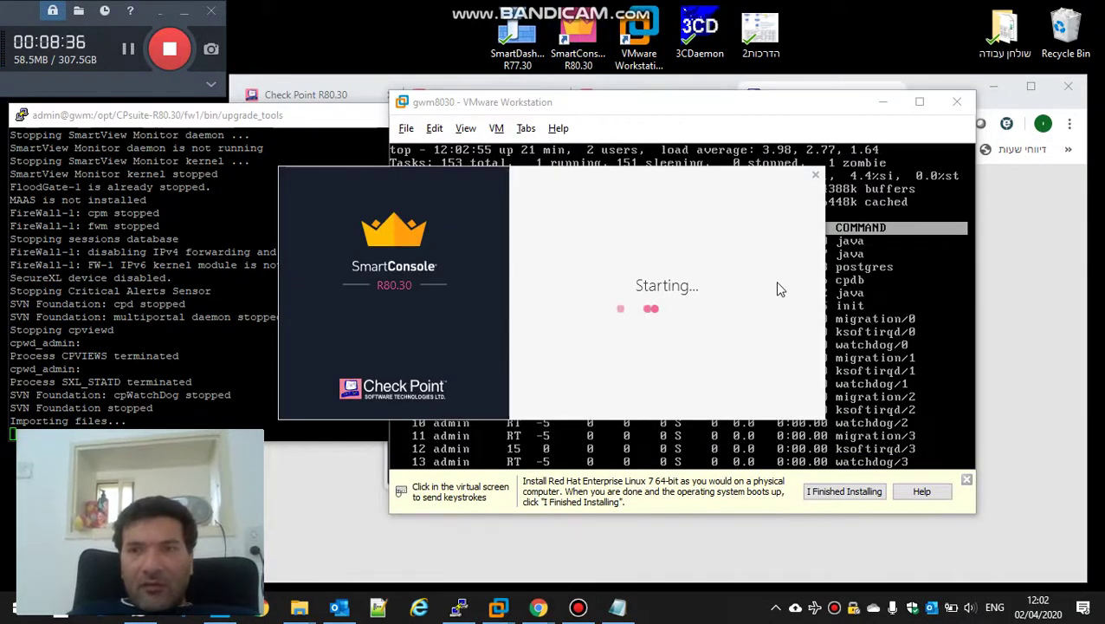
# Step: Minimize other windows and log in to SmartConsole at 10.5.5.3 with the account password
pyautogui.click(882, 101)
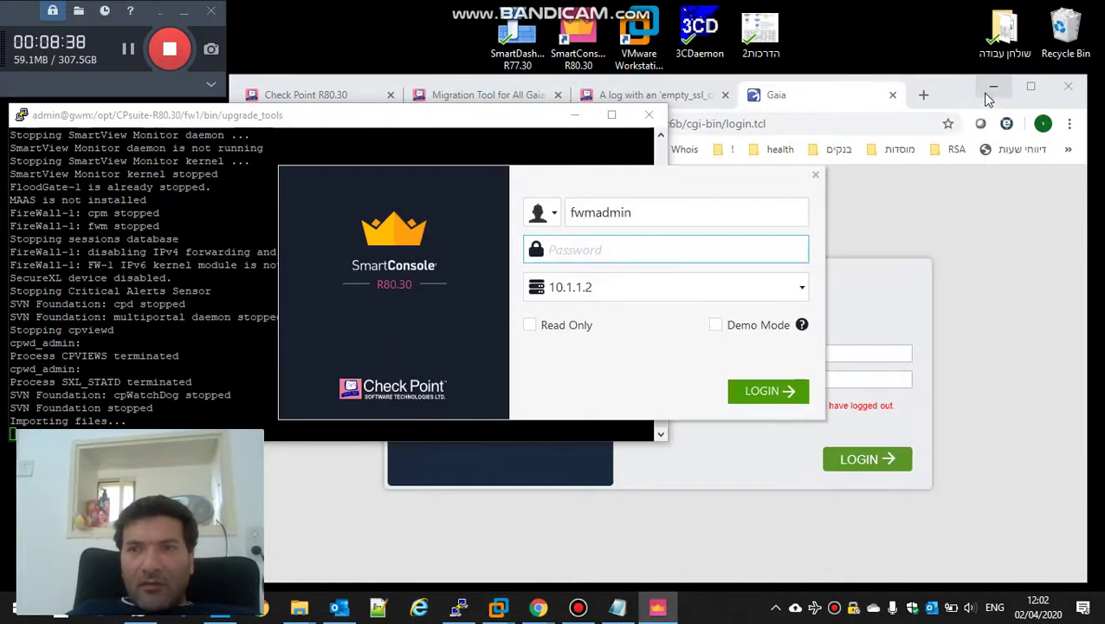
pyautogui.click(990, 89)
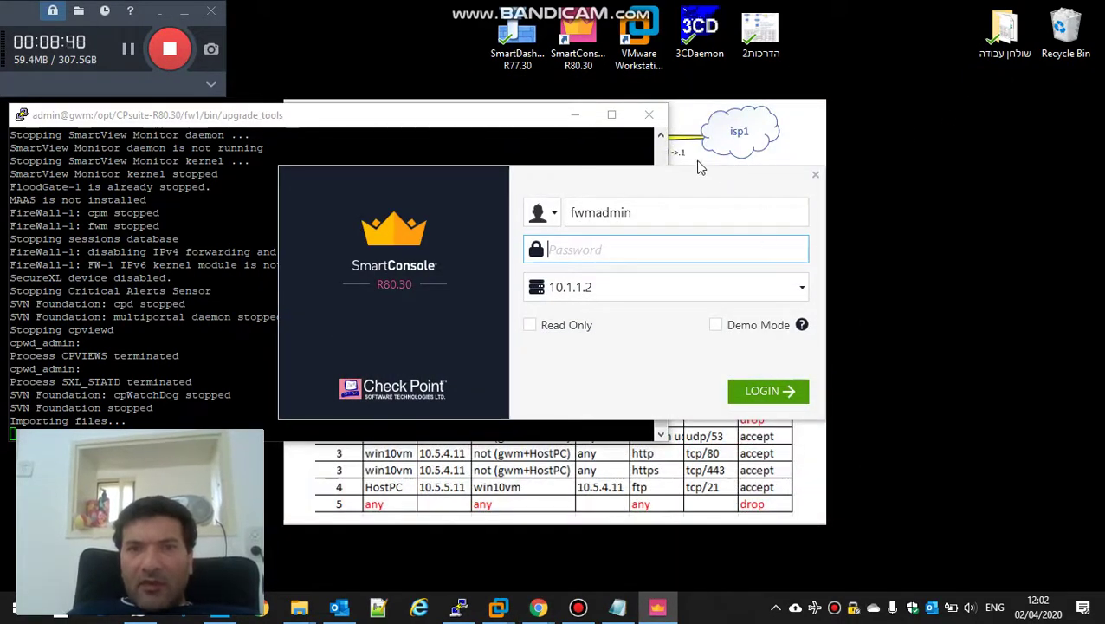
pyautogui.click(574, 115)
pyautogui.moveTo(587, 182); pyautogui.dragTo(620, 190)
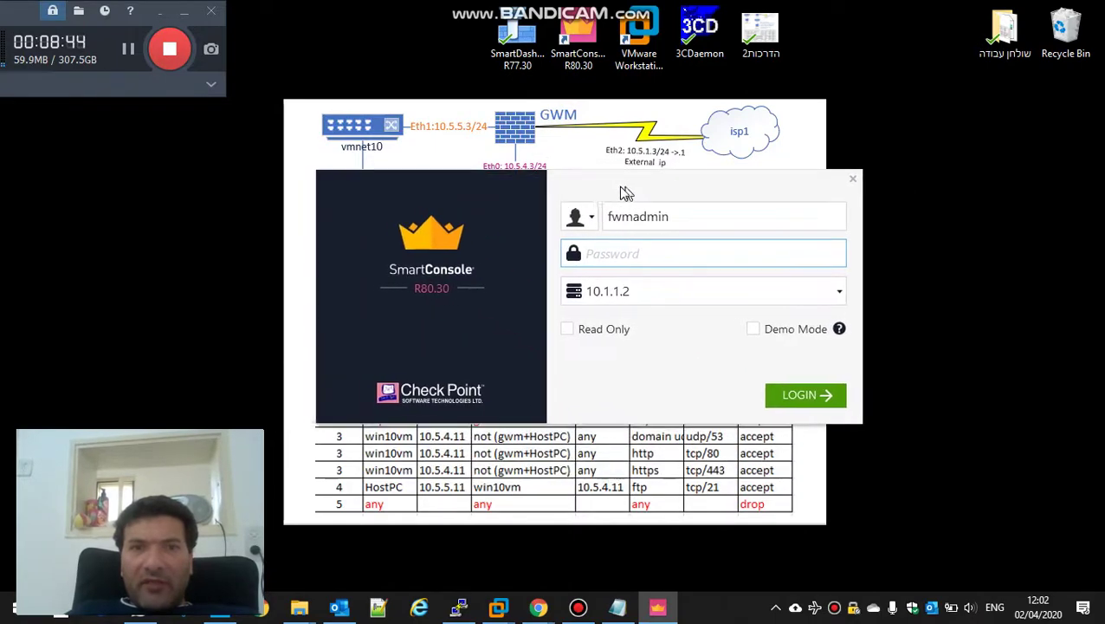
pyautogui.click(678, 289)
pyautogui.write('10.5.')
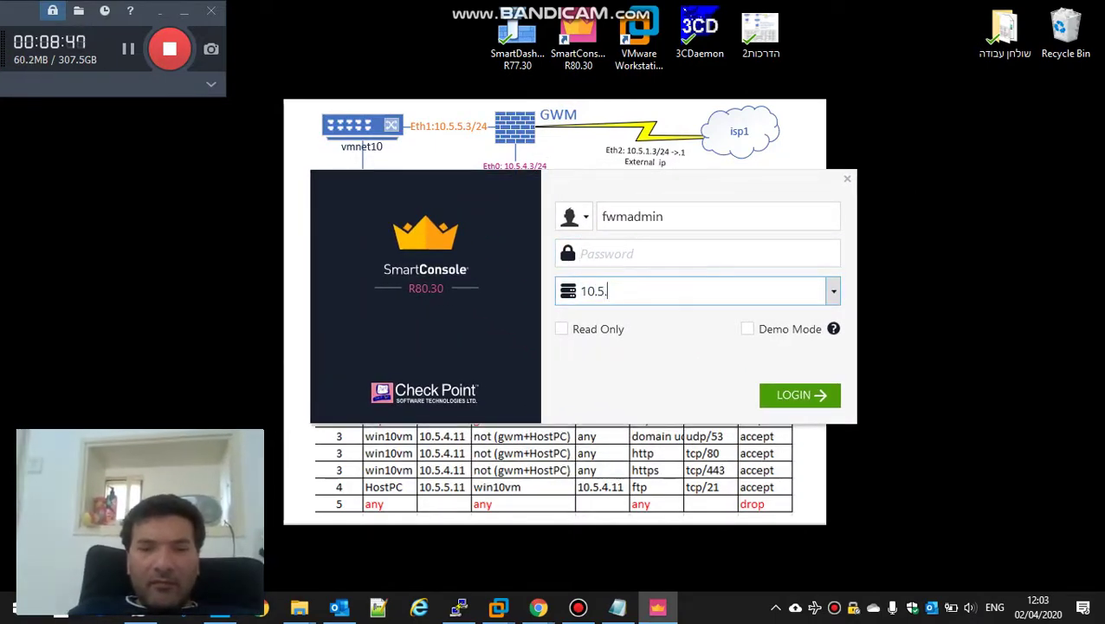
pyautogui.write('5.3')
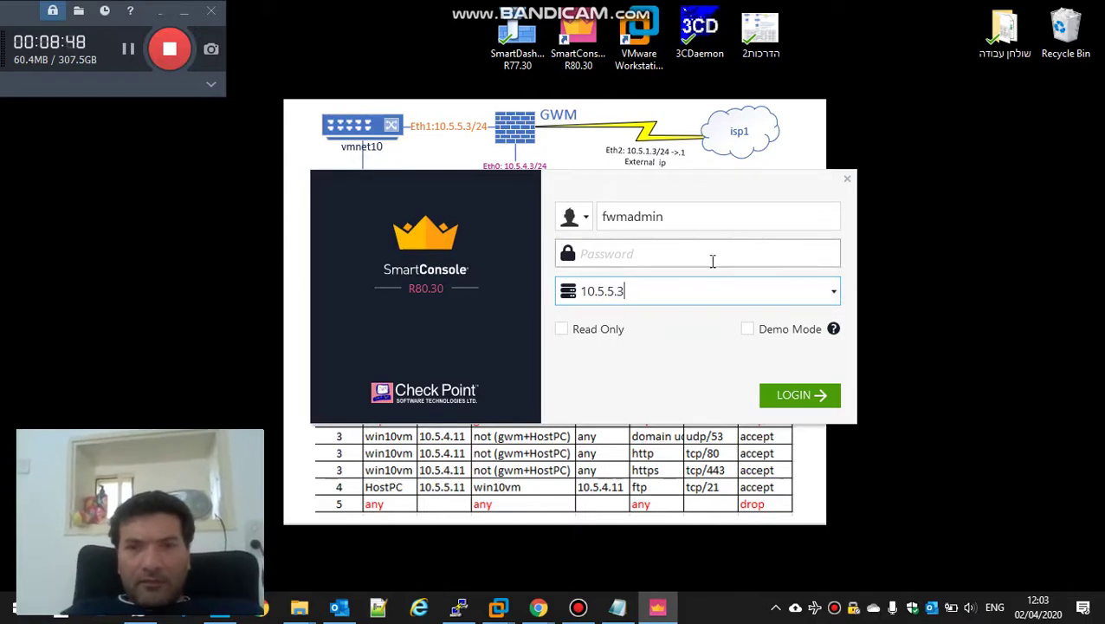
pyautogui.click(712, 261)
pyautogui.write('admin123')
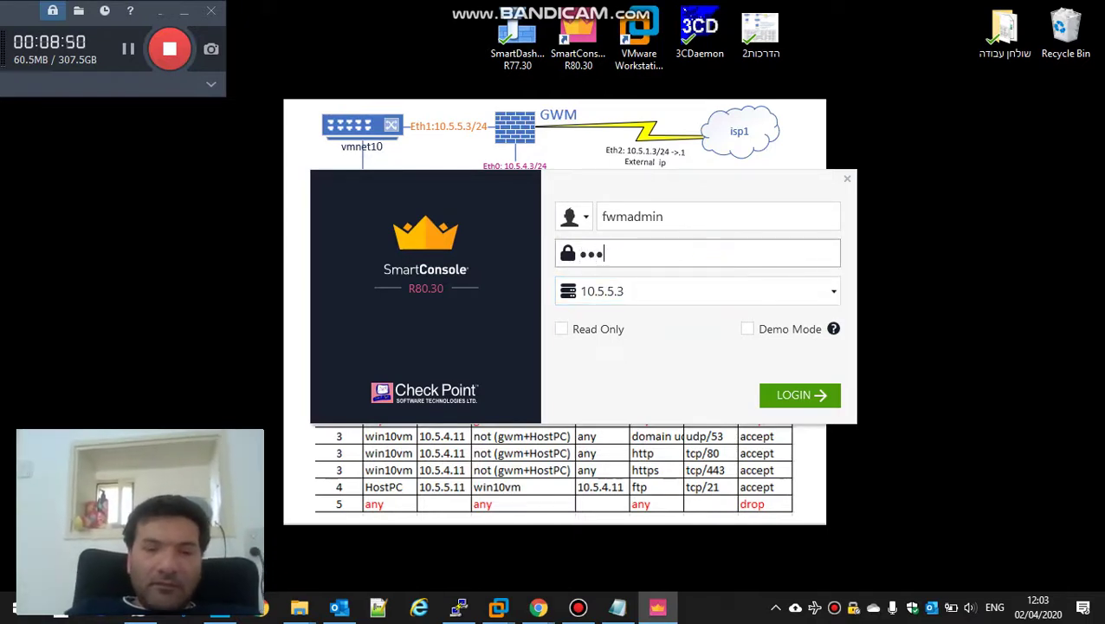
pyautogui.write('4')
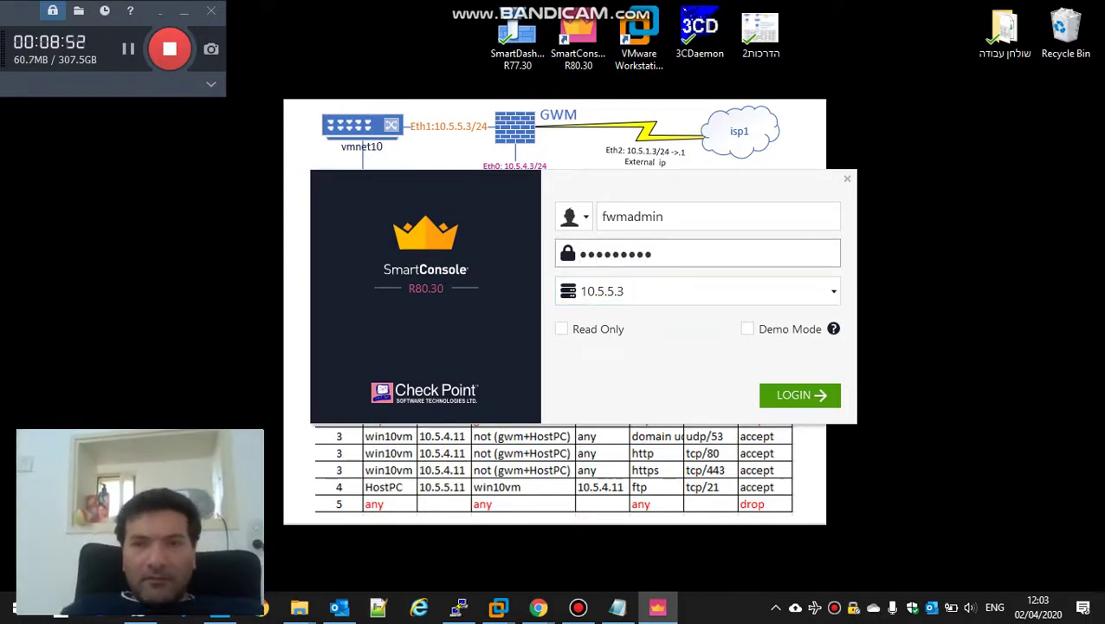
pyautogui.press('Return')
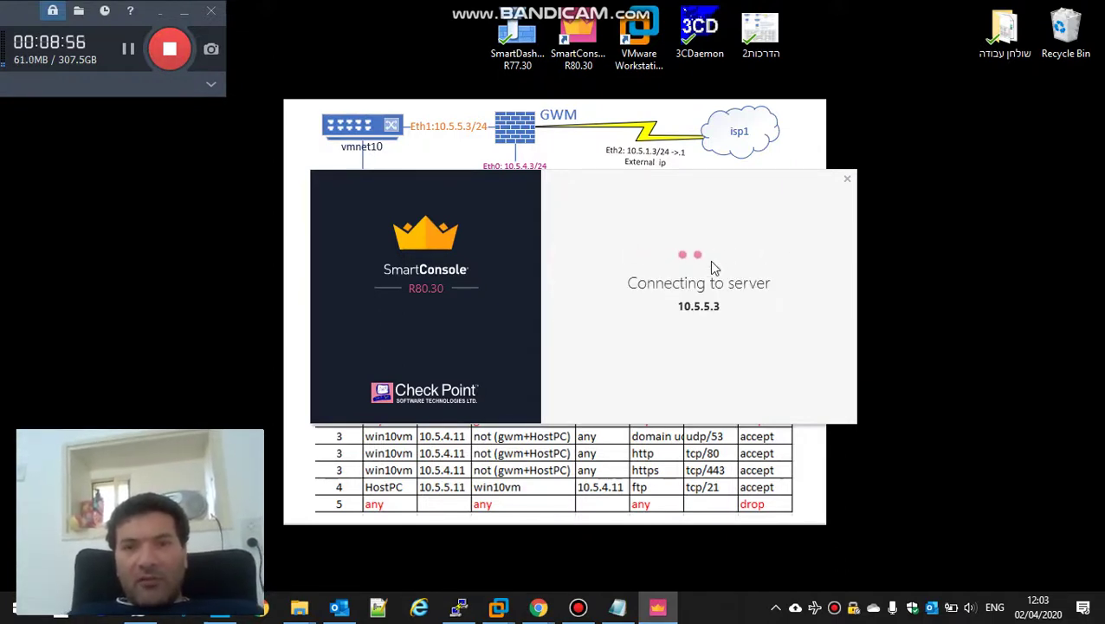
# Step: Bring up the gwm8030 console, then move the migration terminal forward showing import success
pyautogui.moveTo(499, 609)
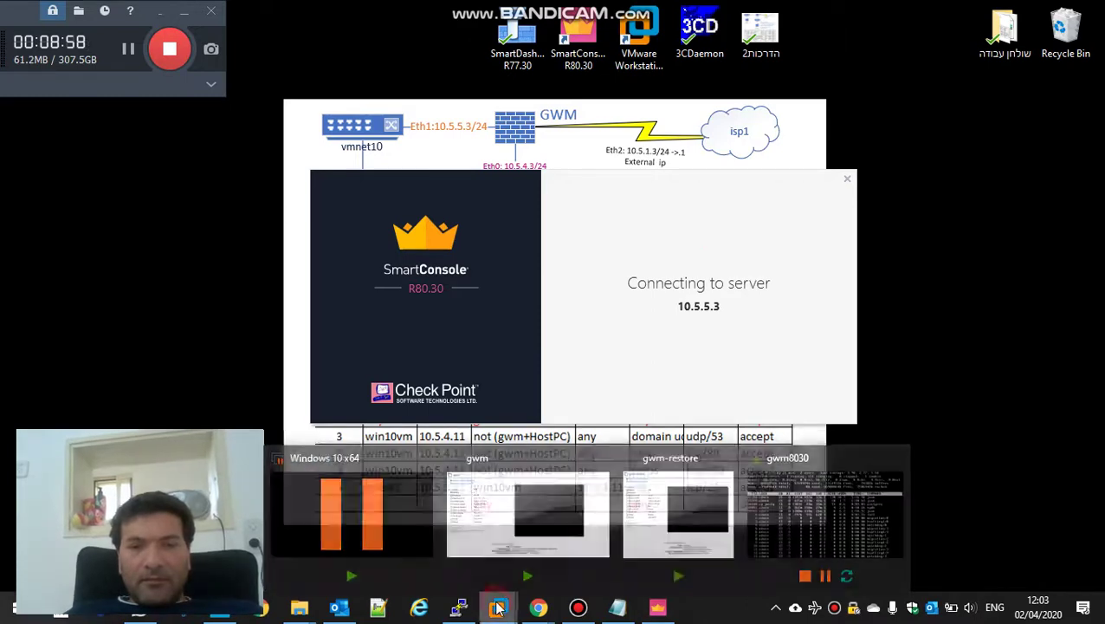
pyautogui.click(818, 505)
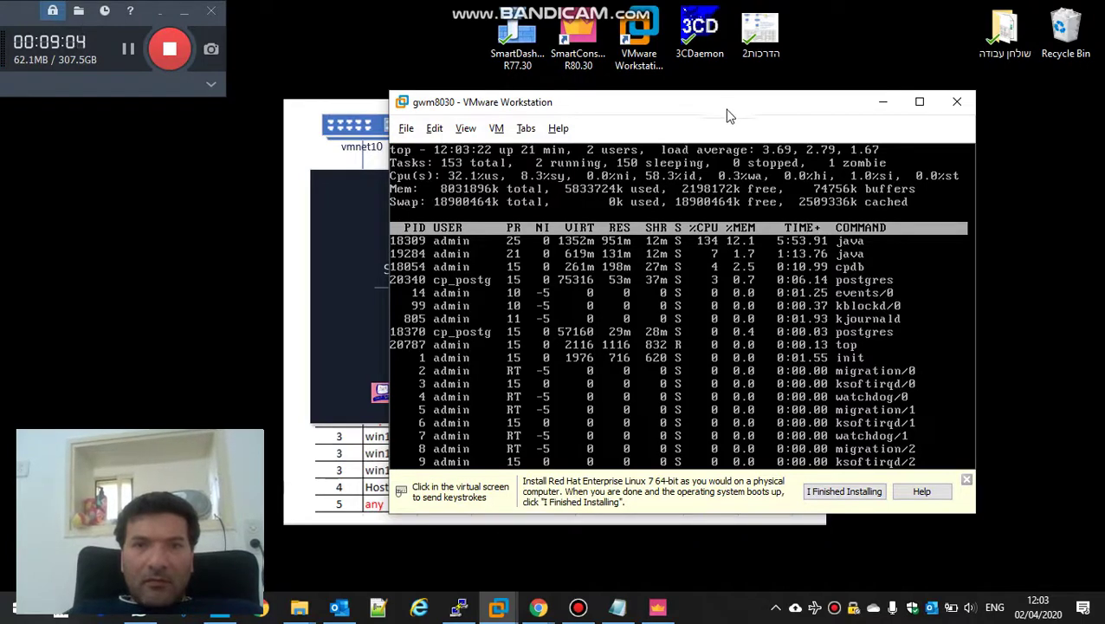
pyautogui.moveTo(727, 116); pyautogui.dragTo(812, 99)
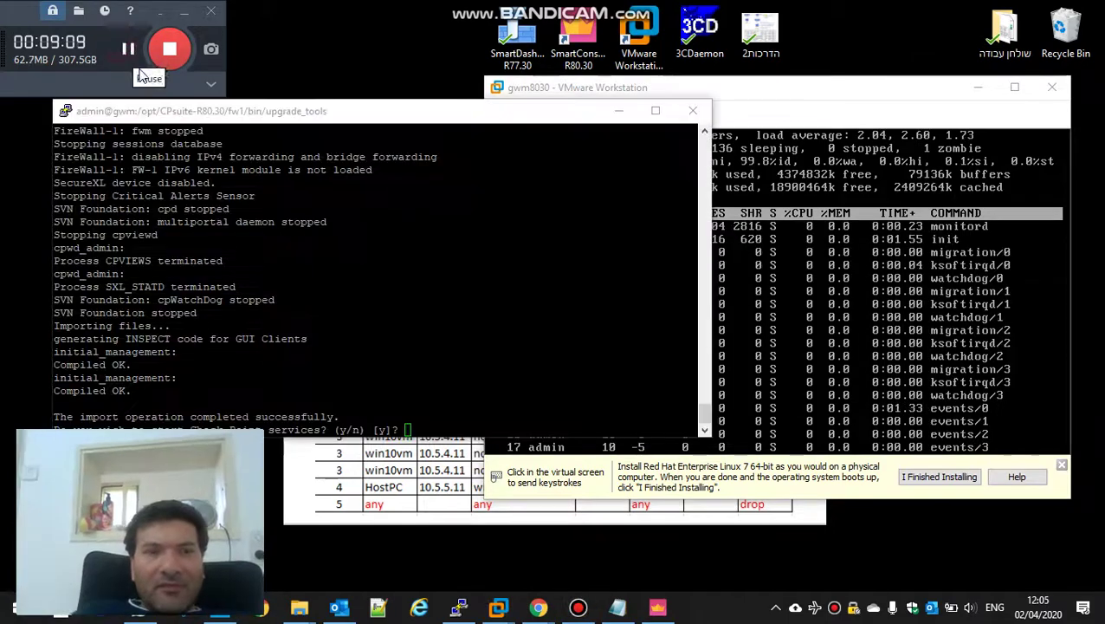
pyautogui.moveTo(299, 113); pyautogui.dragTo(498, 27)
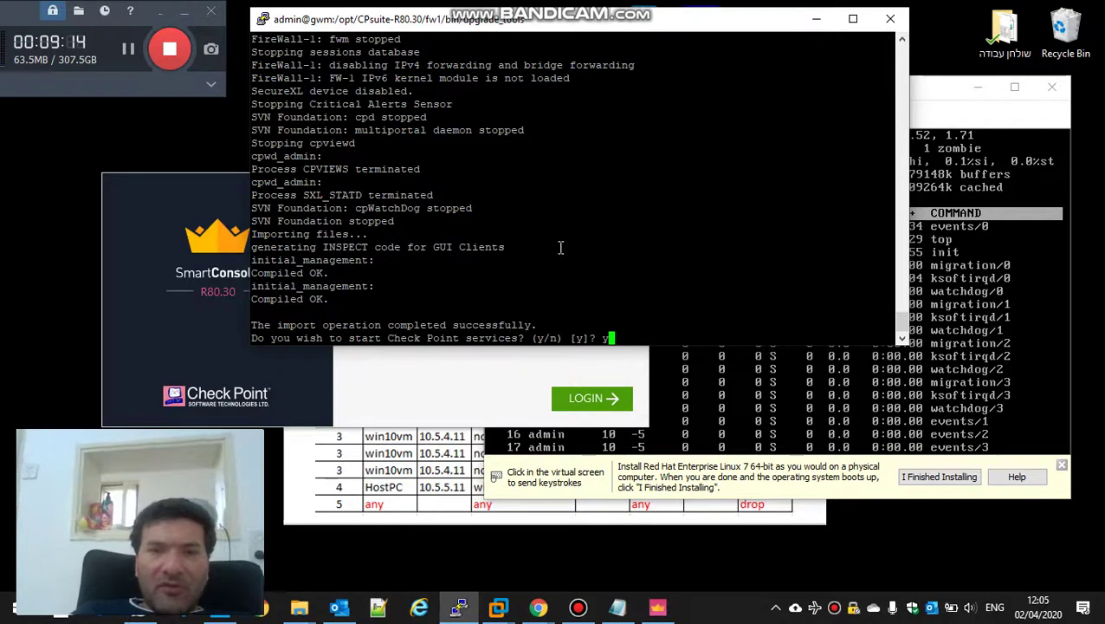
# Step: Answer y to start Check Point services and highlight the import-success message line
pyautogui.write('y')
pyautogui.press('Return')
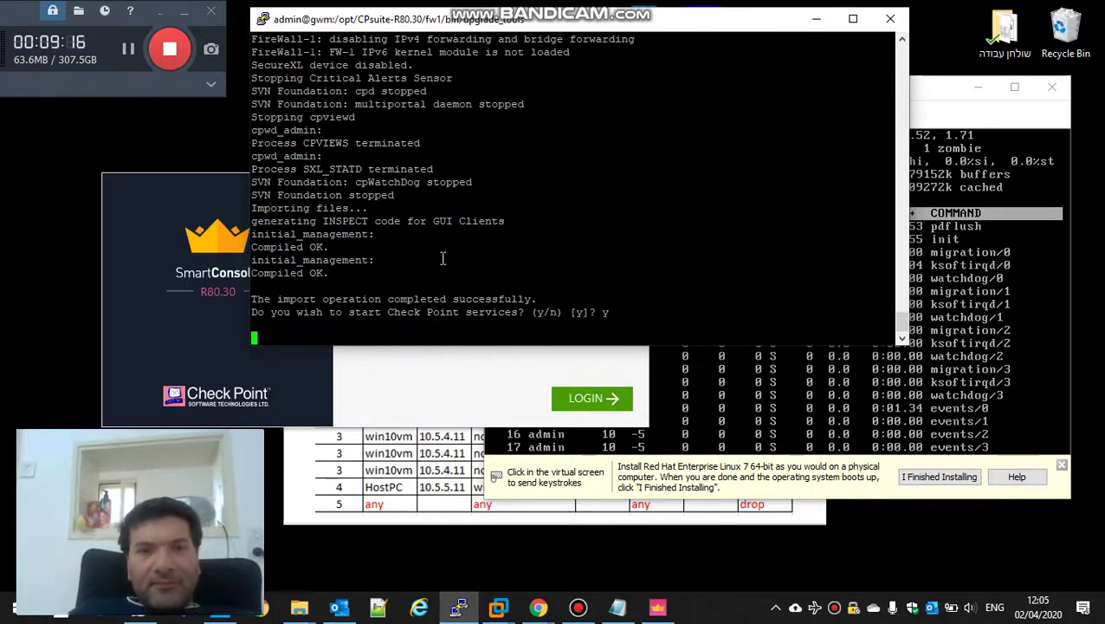
pyautogui.doubleClick(345, 298)
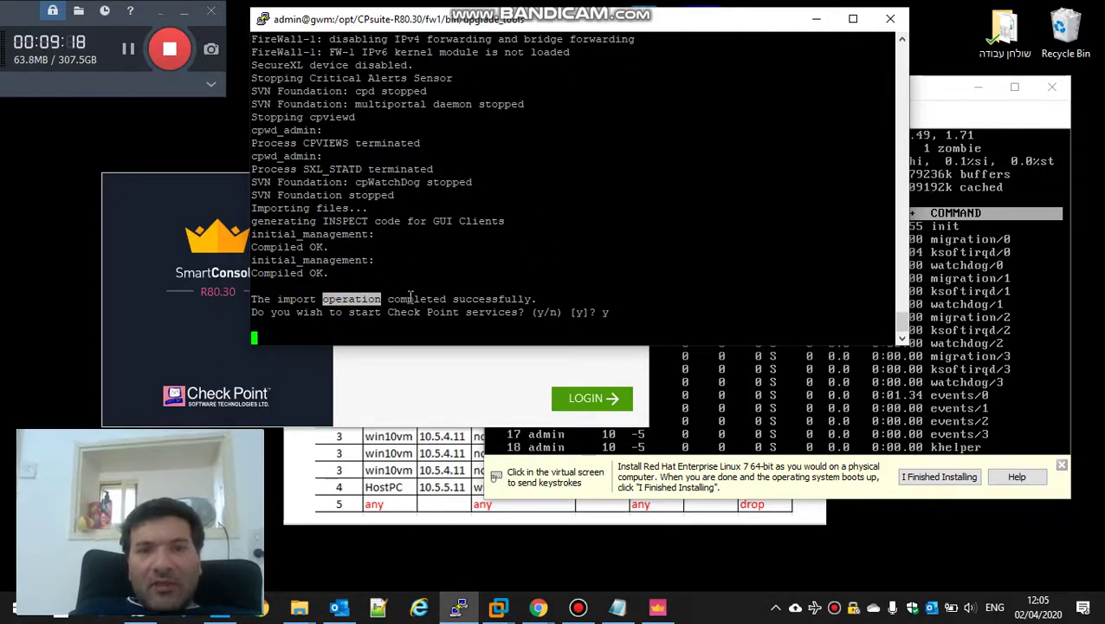
pyautogui.tripleClick(490, 298)
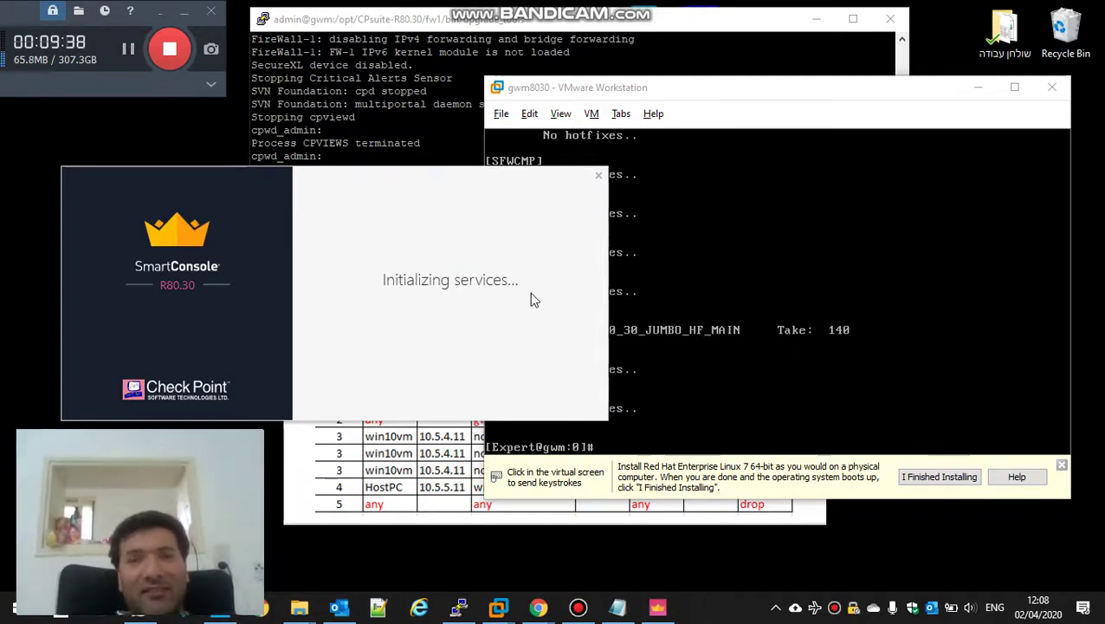
# Step: Rerun the hotfix listing in the VM console, then view the Application layer's migrated rules in SmartConsole
pyautogui.click(801, 102)
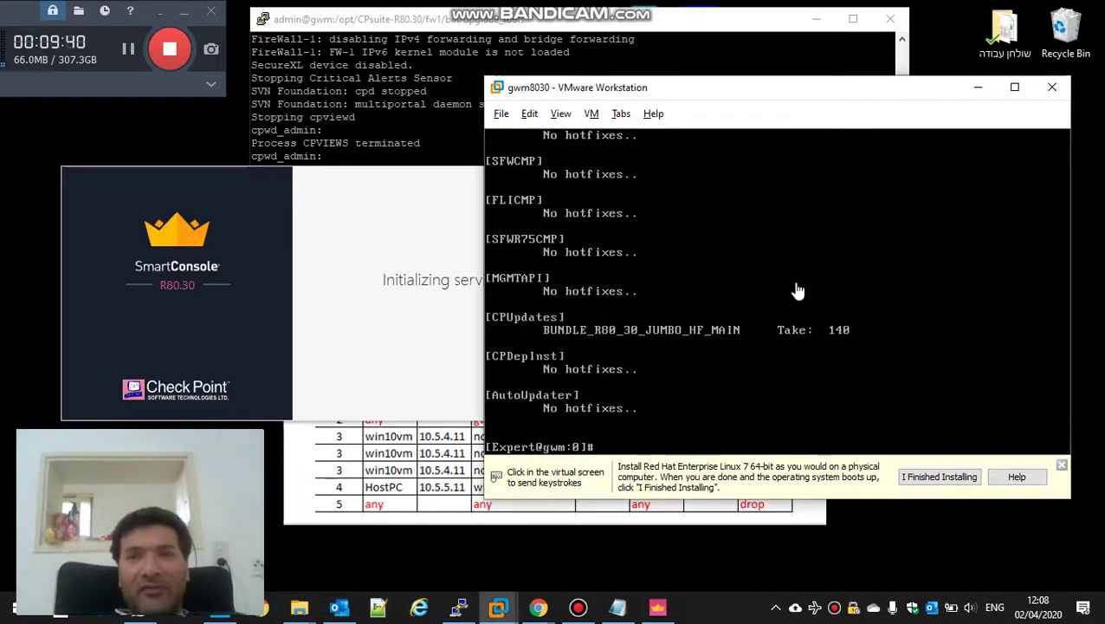
pyautogui.click(784, 346)
pyautogui.press('Up')
pyautogui.press('Return')
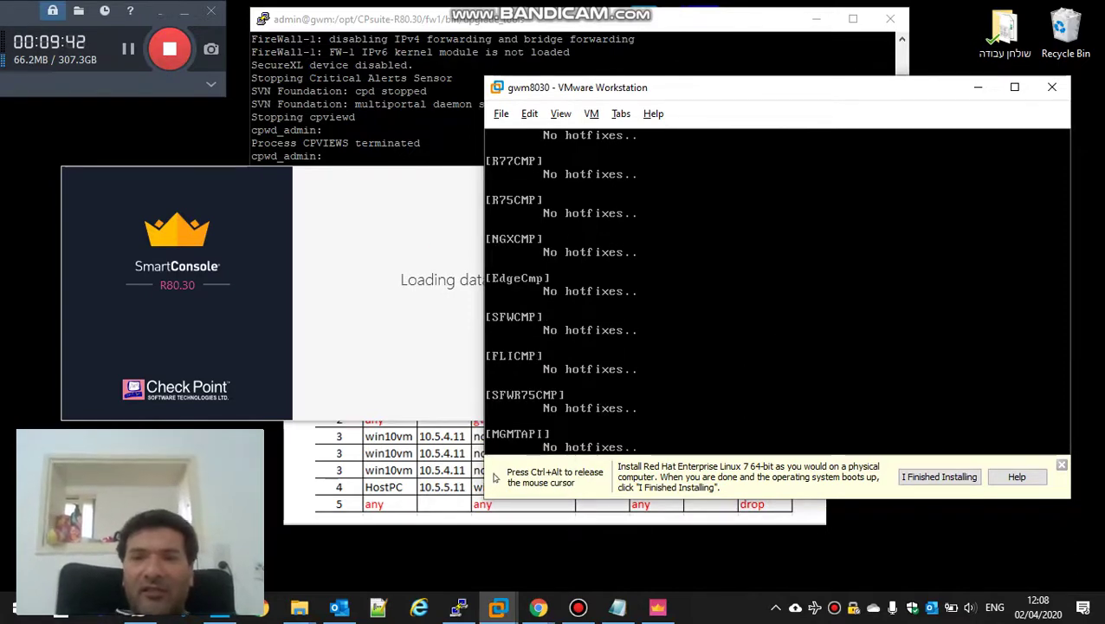
pyautogui.hotkey('shift', 'pageup')
pyautogui.hotkey('shift', 'pageup')
pyautogui.hotkey('shift', 'pageup')
pyautogui.hotkey('shift', 'pageup')
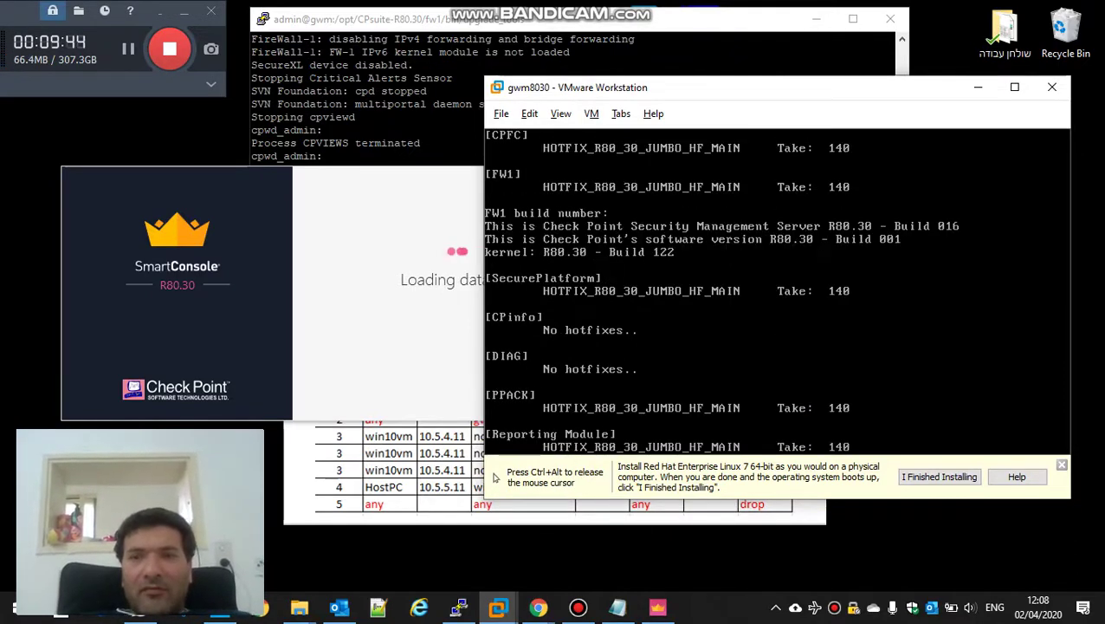
pyautogui.hotkey('shift', 'pageup')
pyautogui.hotkey('shift', 'pageup')
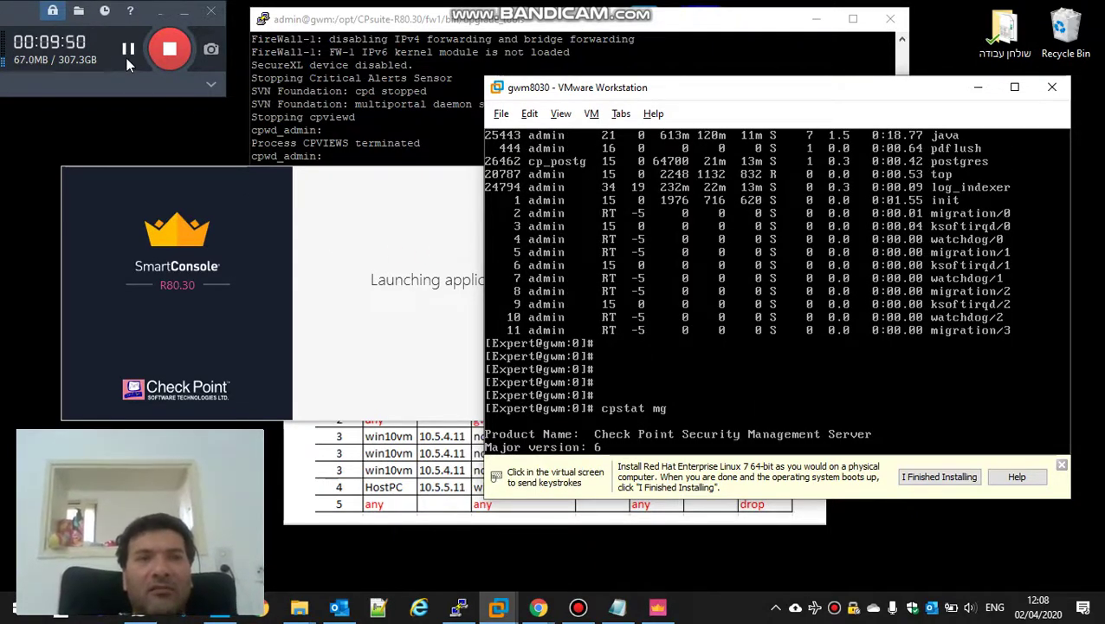
pyautogui.click(127, 54)
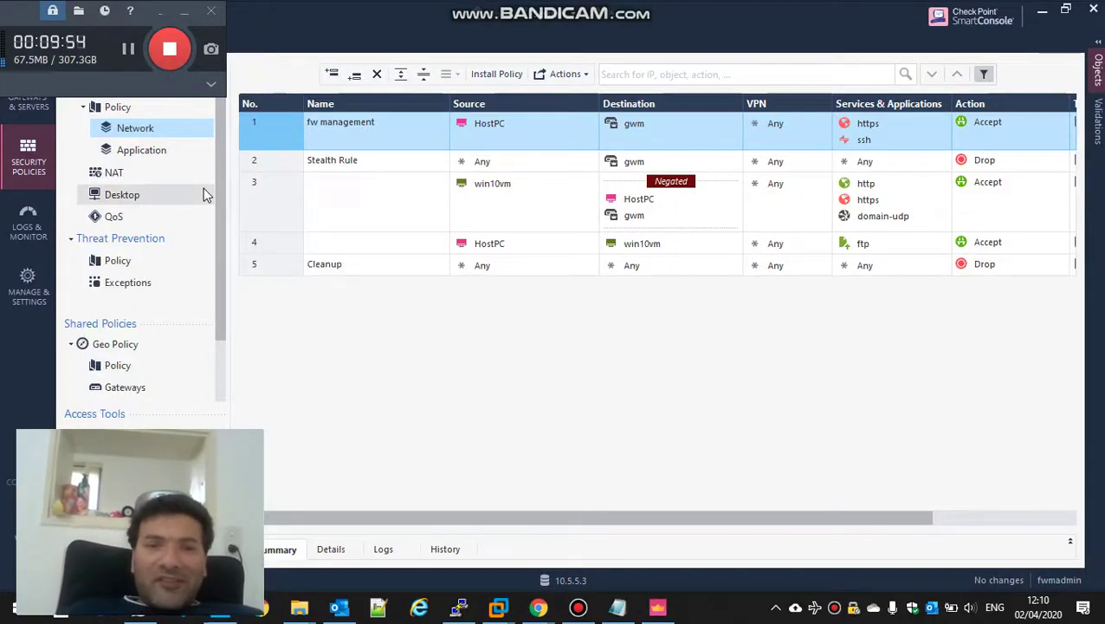
pyautogui.click(123, 150)
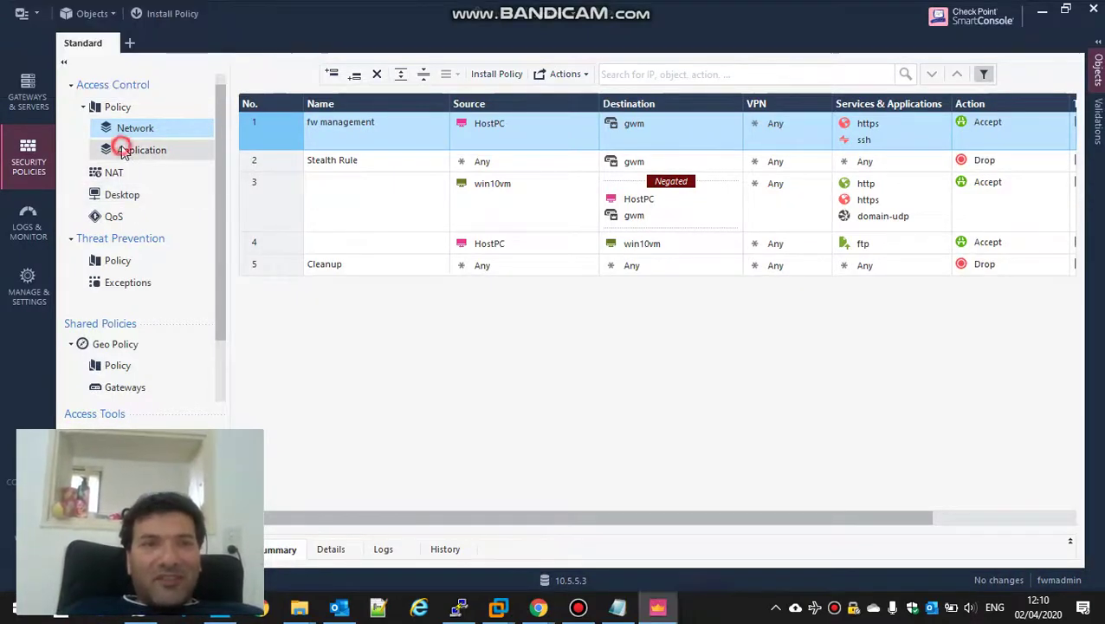